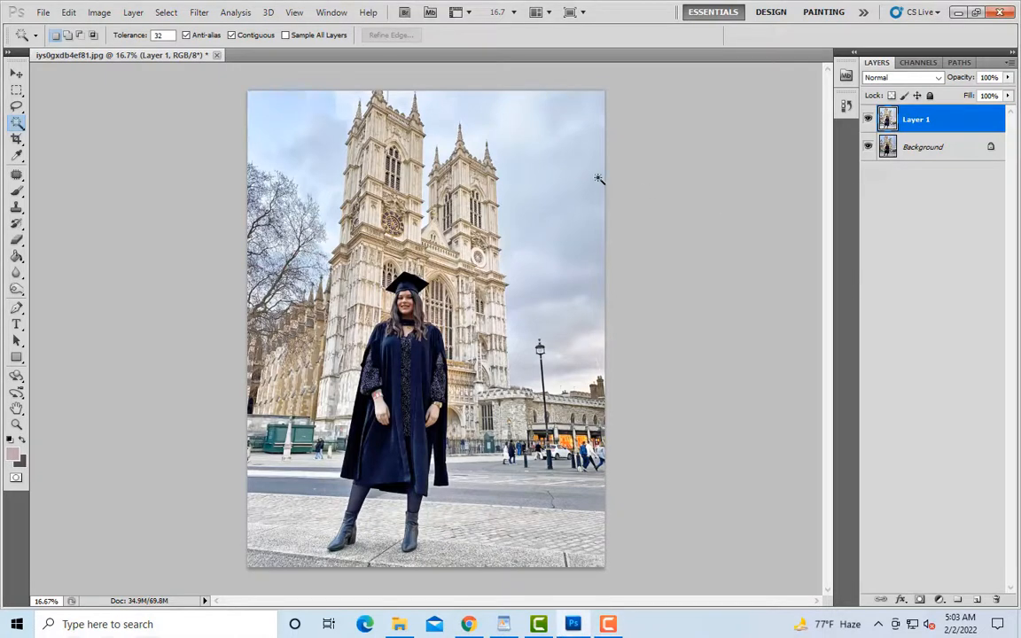
Step: Duplicate Layer 1 and apply Selective Color to the copy with the Neutrals' Black at +44%
{"action": "key", "text": "ctrl+j"}
{"action": "left_click", "coordinate": [100, 13]}
{"action": "mouse_move", "coordinate": [125, 47]}
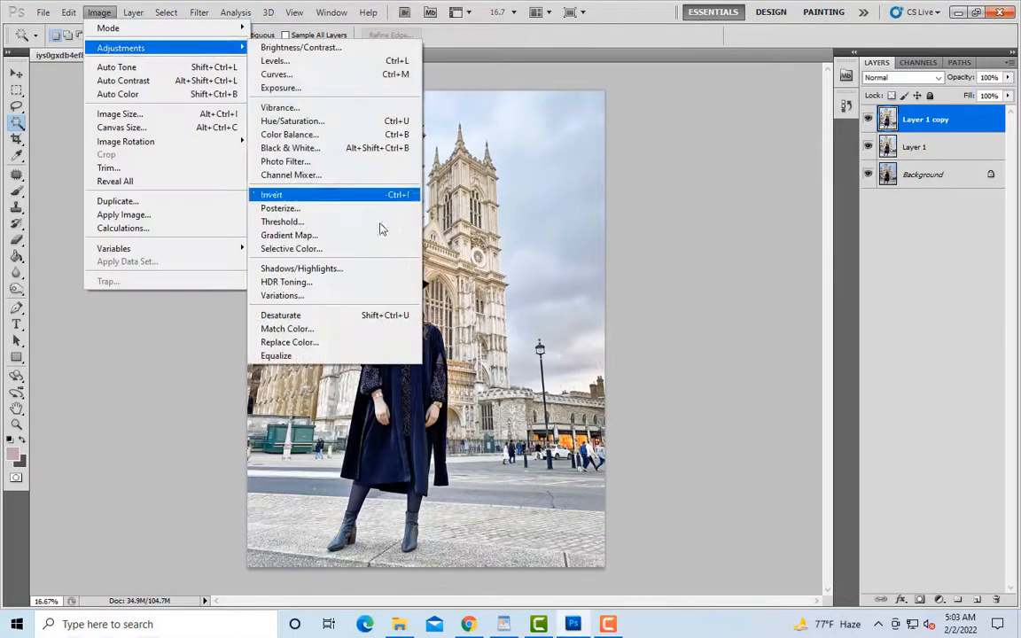
{"action": "left_click", "coordinate": [331, 251]}
{"action": "left_click", "coordinate": [663, 125]}
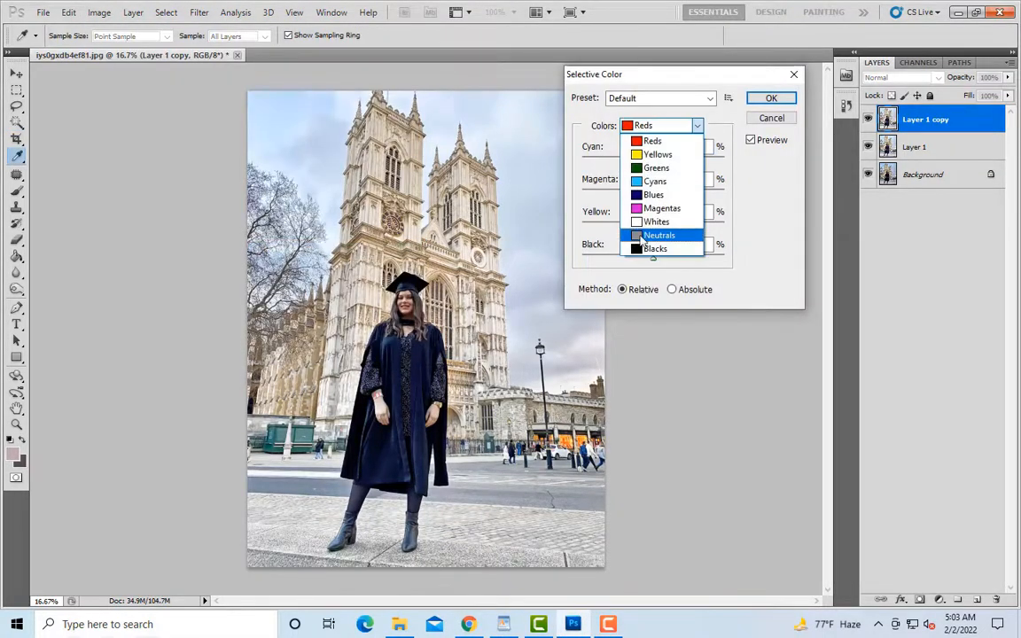
{"action": "left_click", "coordinate": [660, 235]}
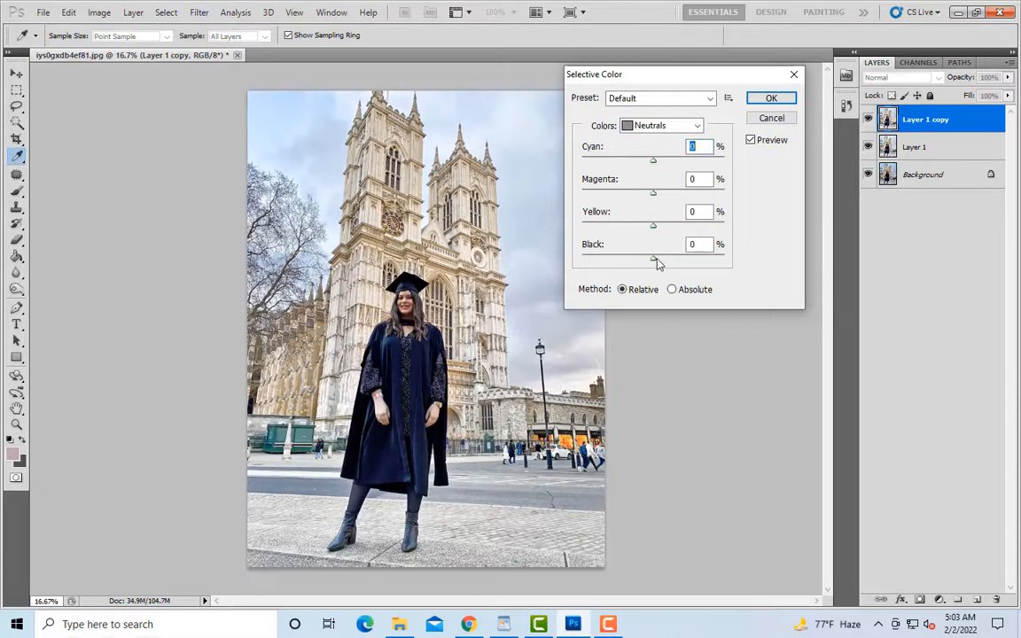
{"action": "left_click_drag", "start_coordinate": [656, 261], "coordinate": [674, 263]}
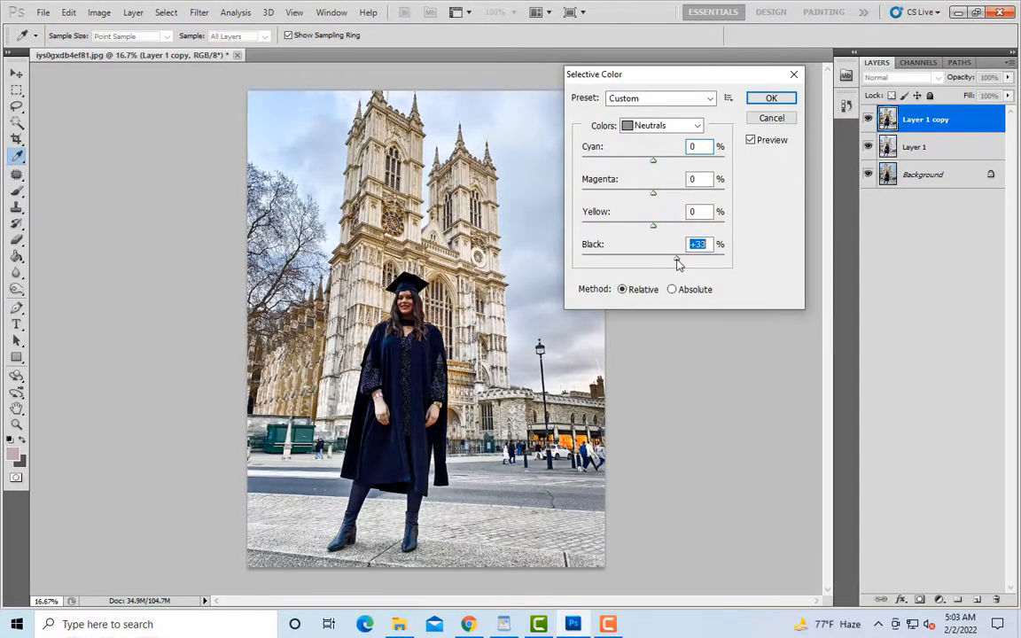
{"action": "left_click", "coordinate": [769, 119]}
{"action": "key", "text": "w"}
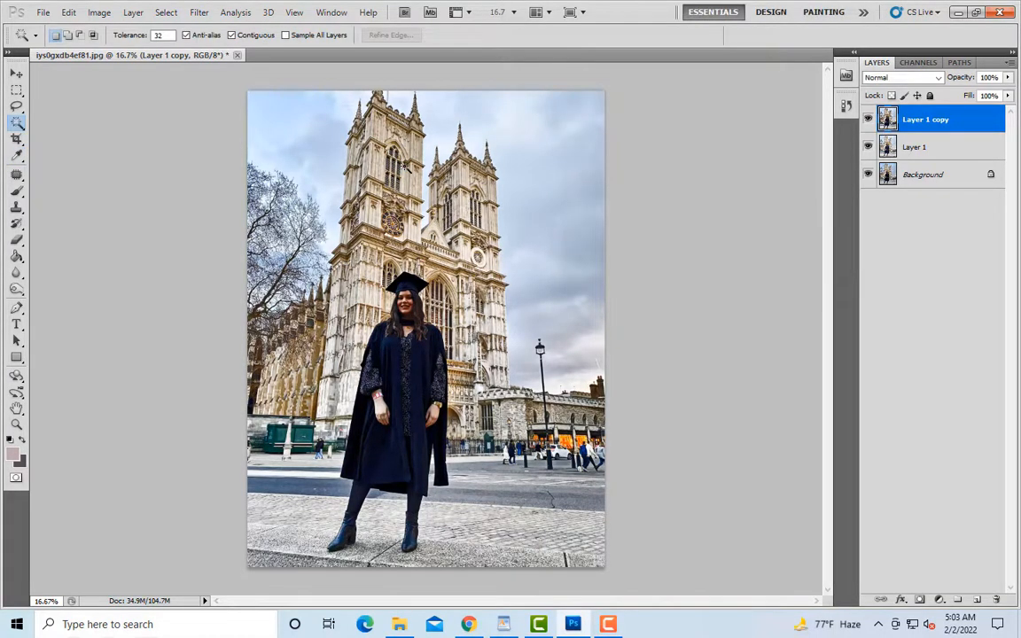
Step: Duplicate the darkened layer and apply Selective Color to the duplicate with the Whites' Black at -100%
{"action": "key", "text": "ctrl+j"}
{"action": "left_click", "coordinate": [99, 12]}
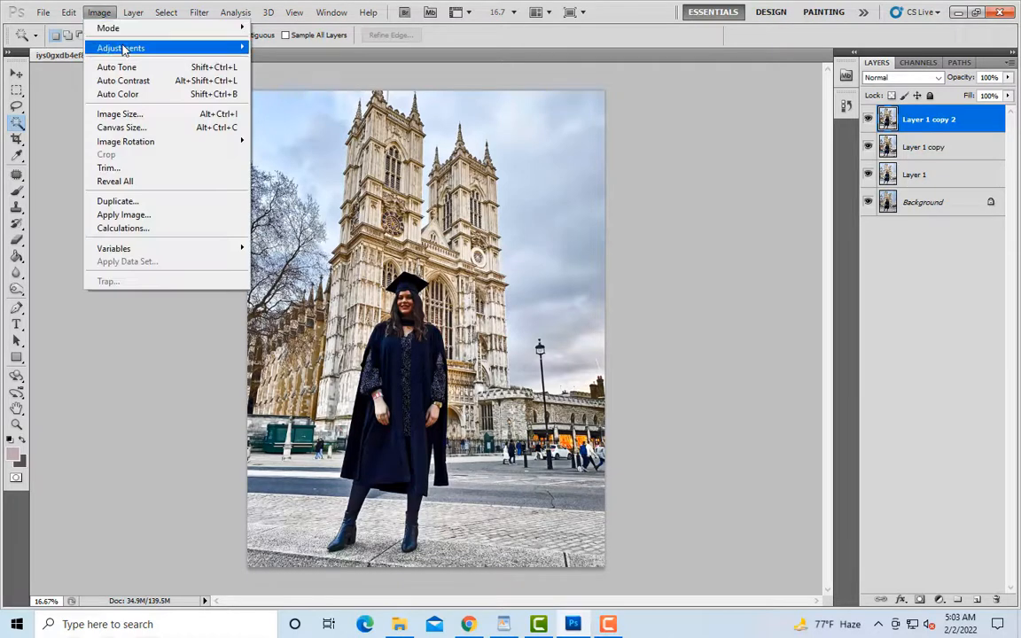
{"action": "mouse_move", "coordinate": [125, 48]}
{"action": "left_click", "coordinate": [330, 246]}
{"action": "left_click", "coordinate": [633, 130]}
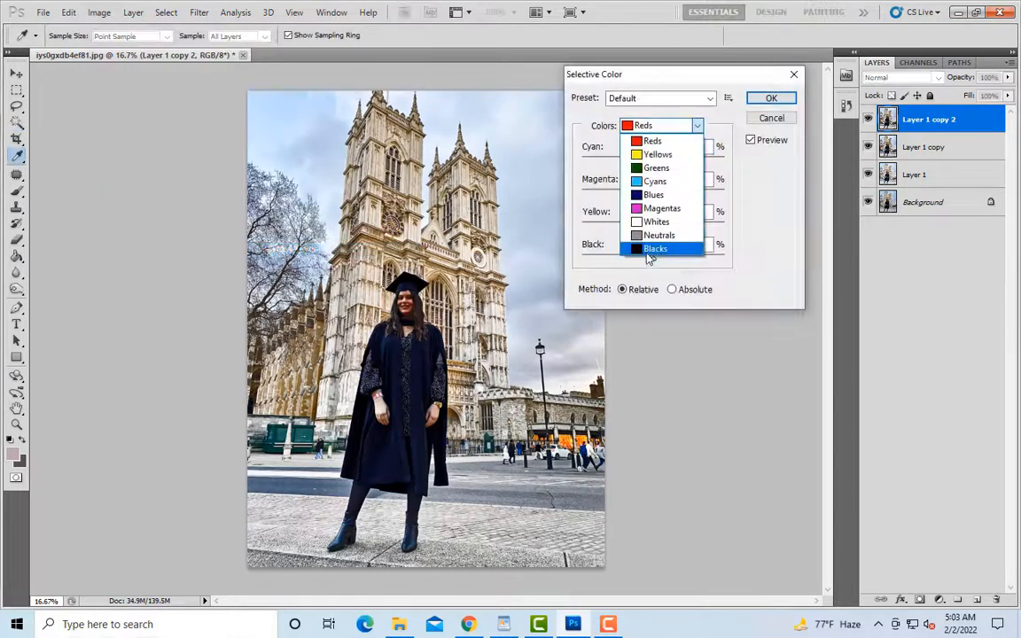
{"action": "left_click", "coordinate": [660, 222]}
{"action": "left_click_drag", "start_coordinate": [654, 263], "coordinate": [620, 263]}
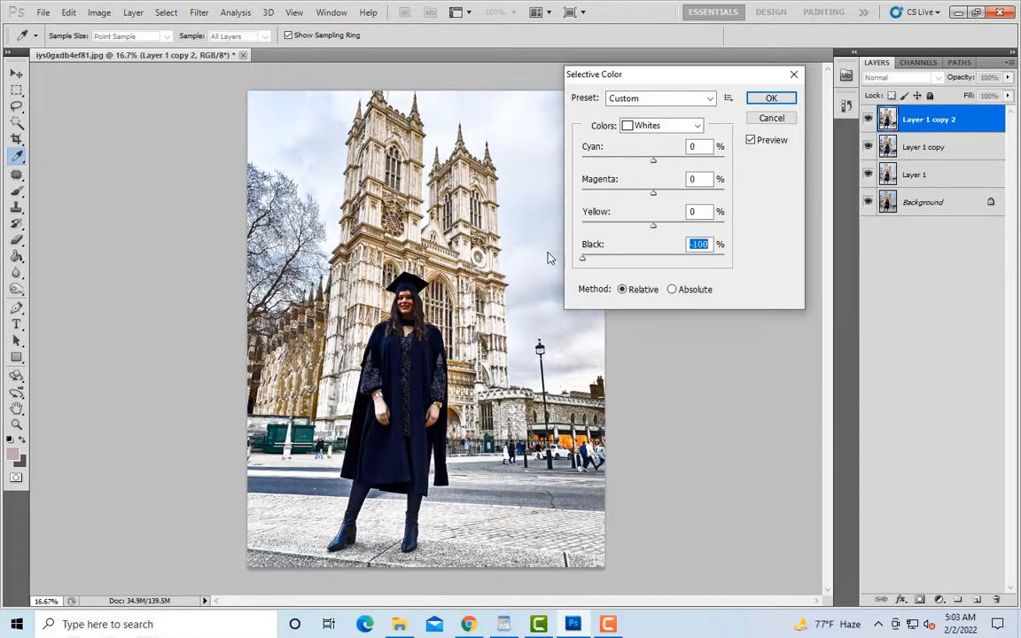
{"action": "left_click", "coordinate": [769, 99]}
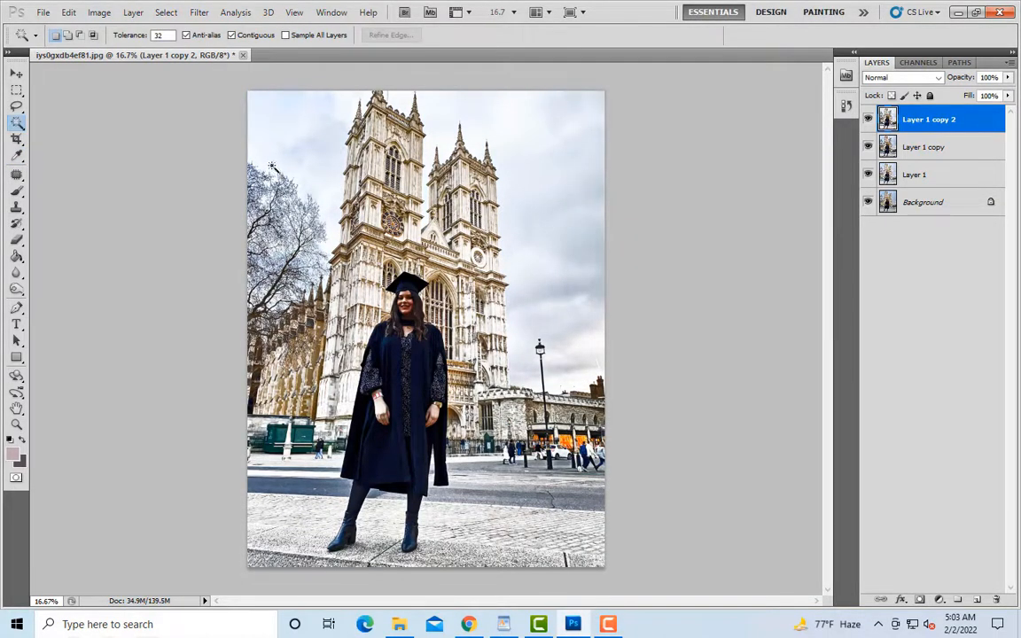
Step: Select the sky on the right side of the towers with the Magic Wand at tolerance 32
{"action": "left_click", "coordinate": [17, 425]}
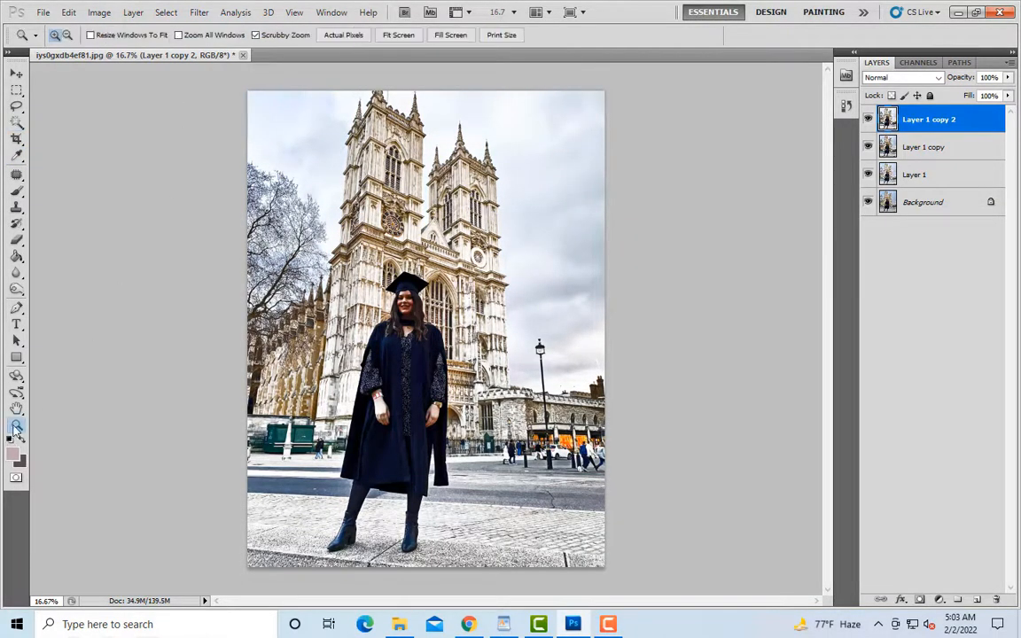
{"action": "left_click", "coordinate": [554, 321]}
{"action": "left_click", "coordinate": [595, 310]}
{"action": "left_click", "coordinate": [479, 290]}
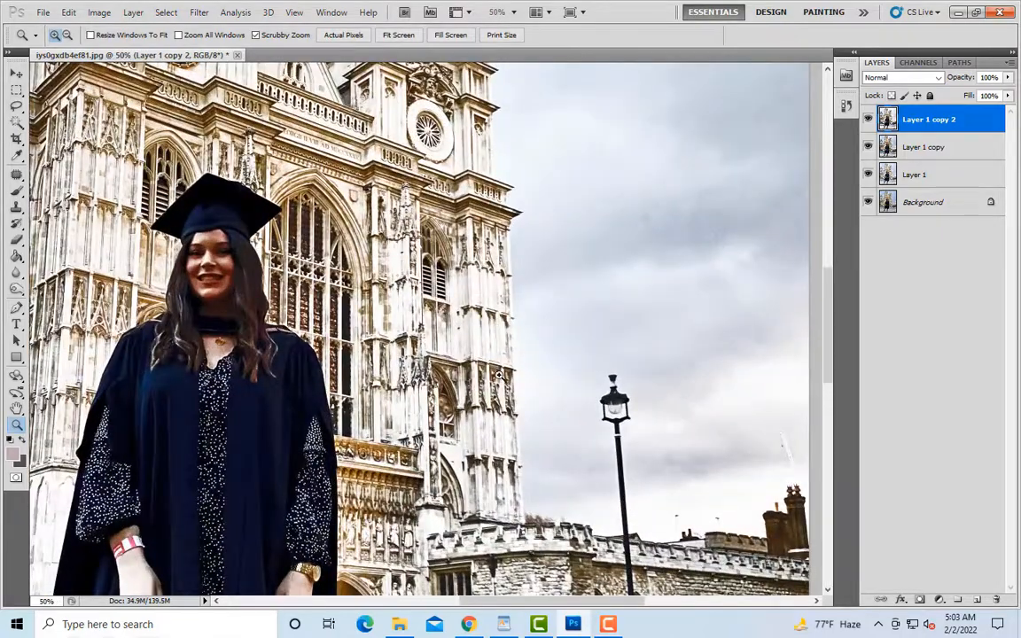
{"action": "scroll", "coordinate": [499, 376], "scroll_direction": "up", "scroll_amount": 3}
{"action": "left_click", "coordinate": [17, 124]}
{"action": "left_click", "coordinate": [685, 132]}
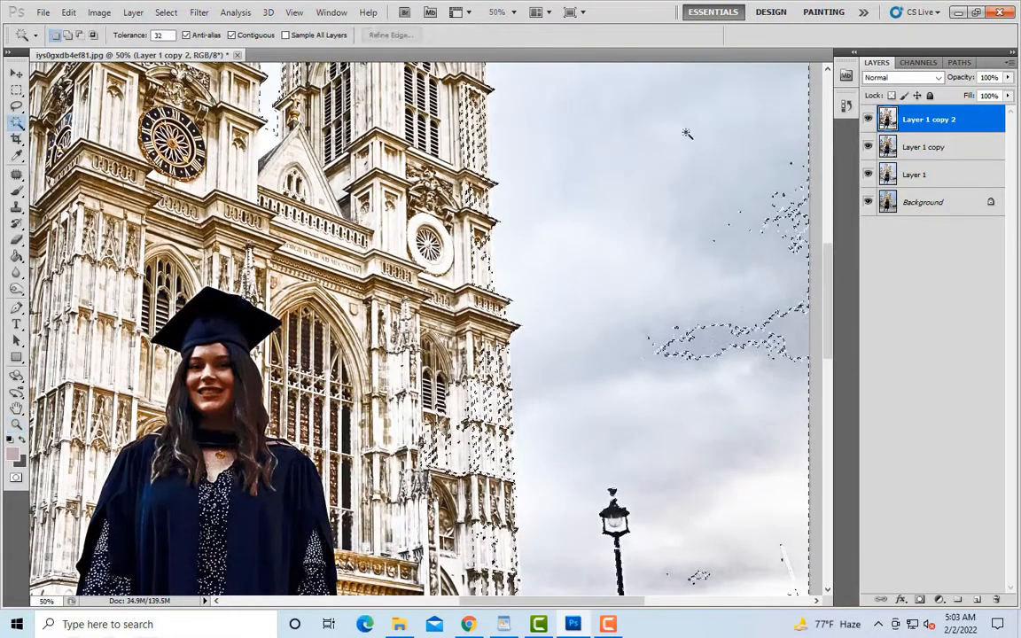
Step: Add the sky between the spires and on the left side of the cathedral to the selection
{"action": "scroll", "coordinate": [629, 221], "scroll_direction": "up", "scroll_amount": 5}
{"action": "scroll", "coordinate": [632, 209], "scroll_direction": "up", "scroll_amount": 3}
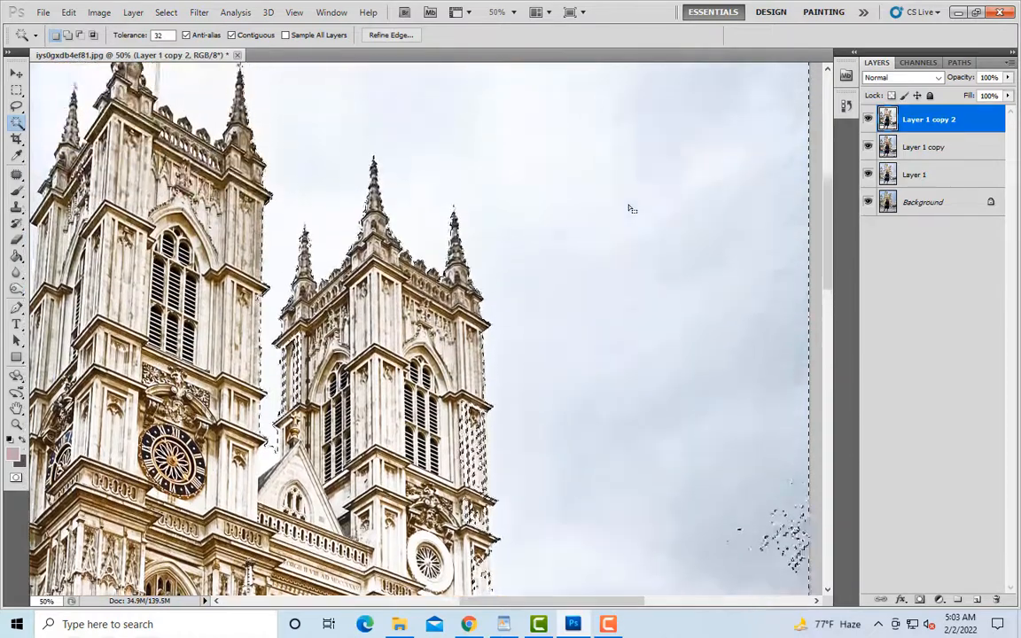
{"action": "key", "text": "ctrl+minus"}
{"action": "scroll", "coordinate": [632, 208], "scroll_direction": "down", "scroll_amount": 8}
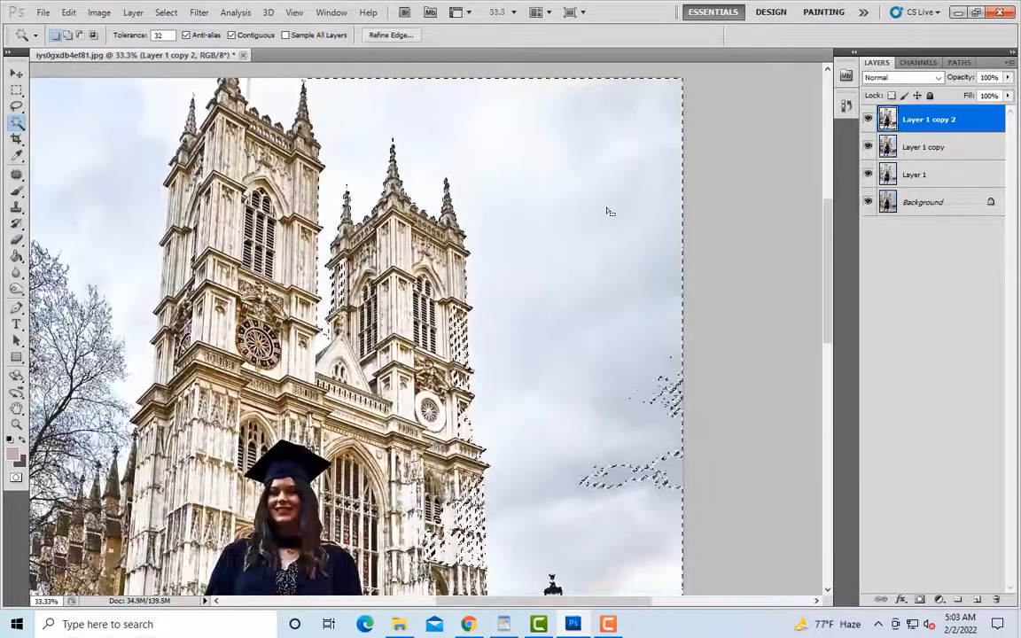
{"action": "scroll", "coordinate": [598, 217], "scroll_direction": "down", "scroll_amount": 3}
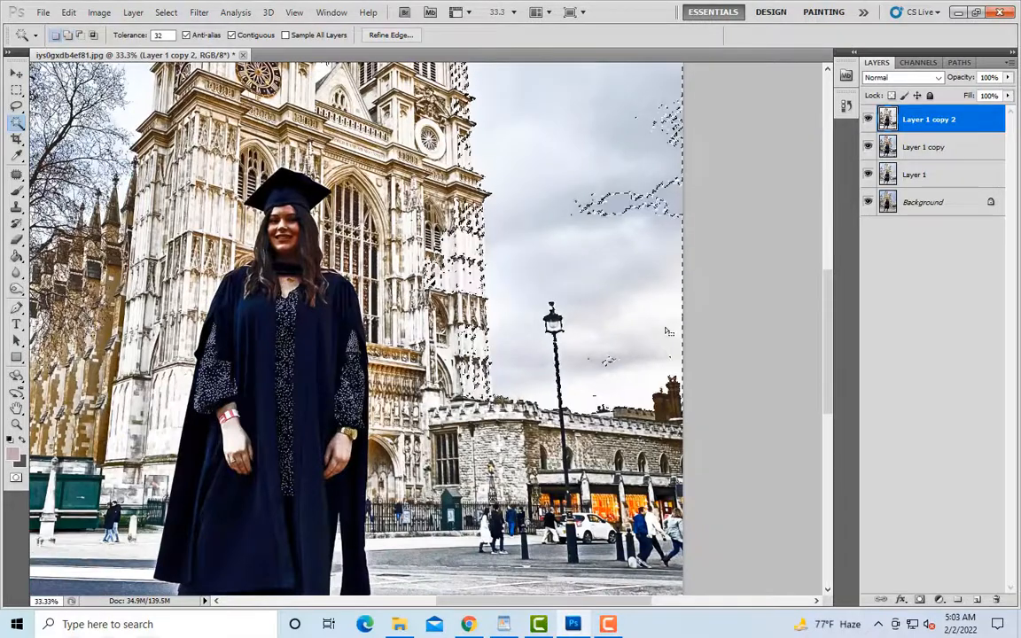
{"action": "scroll", "coordinate": [642, 363], "scroll_direction": "up", "scroll_amount": 8}
{"action": "scroll", "coordinate": [645, 326], "scroll_direction": "up", "scroll_amount": 1}
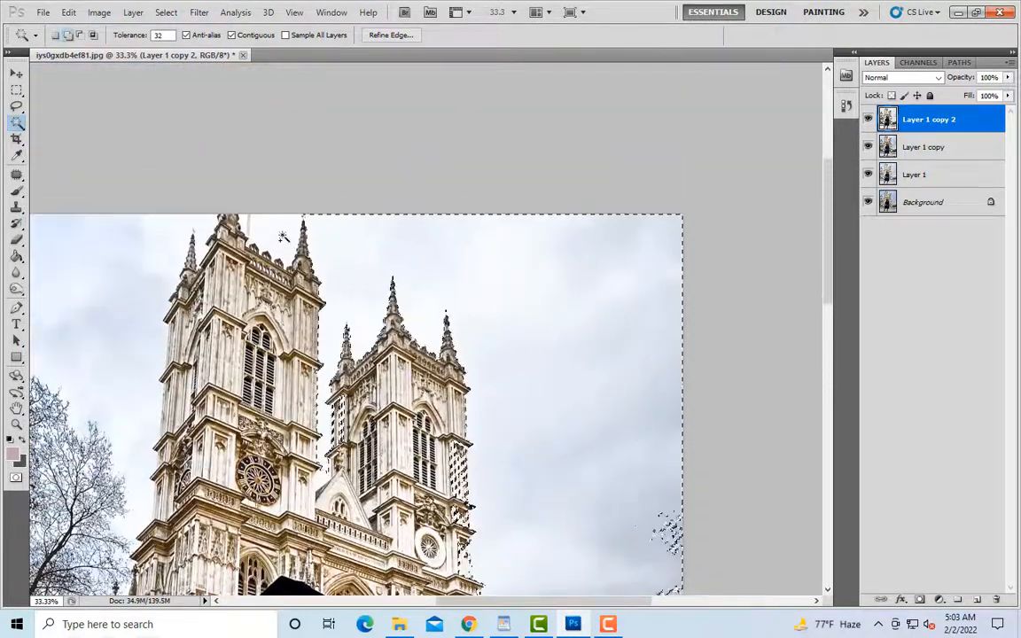
{"action": "scroll", "coordinate": [645, 326], "scroll_direction": "down", "scroll_amount": 1}
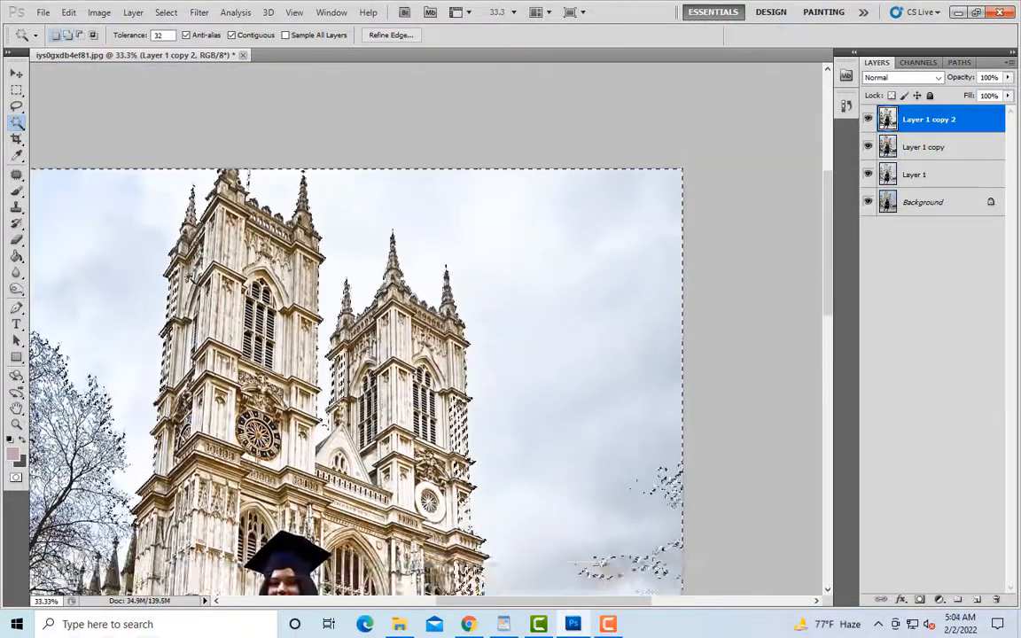
{"action": "key", "text": "ctrl+minus"}
{"action": "key", "text": "ctrl+minus"}
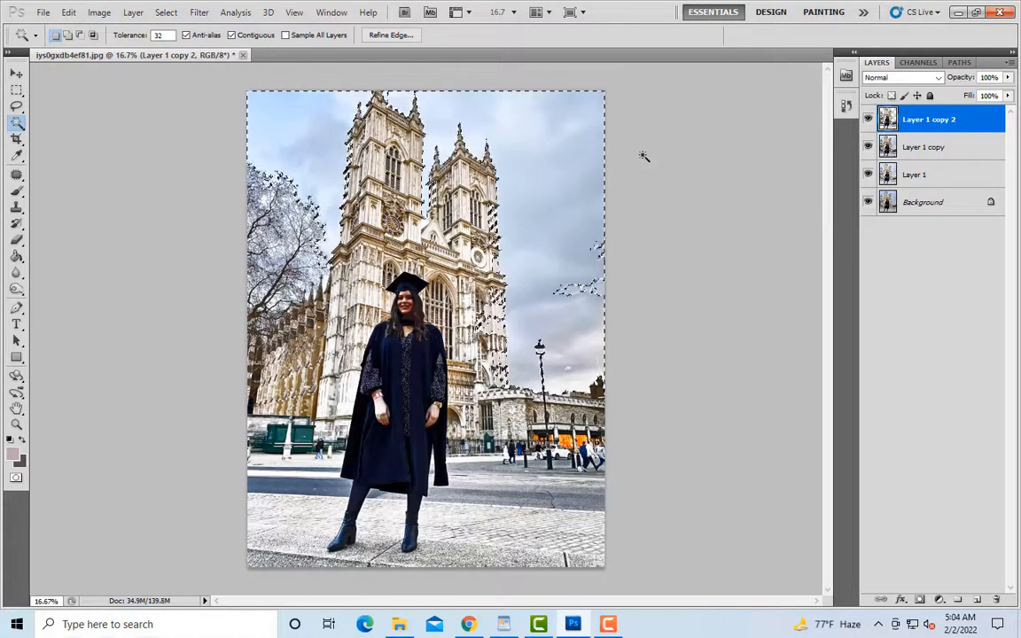
Step: Undo the last change to the sky and copy the area outside the selected sky to a new layer
{"action": "key", "text": "ctrl+z"}
{"action": "left_click", "coordinate": [16, 91]}
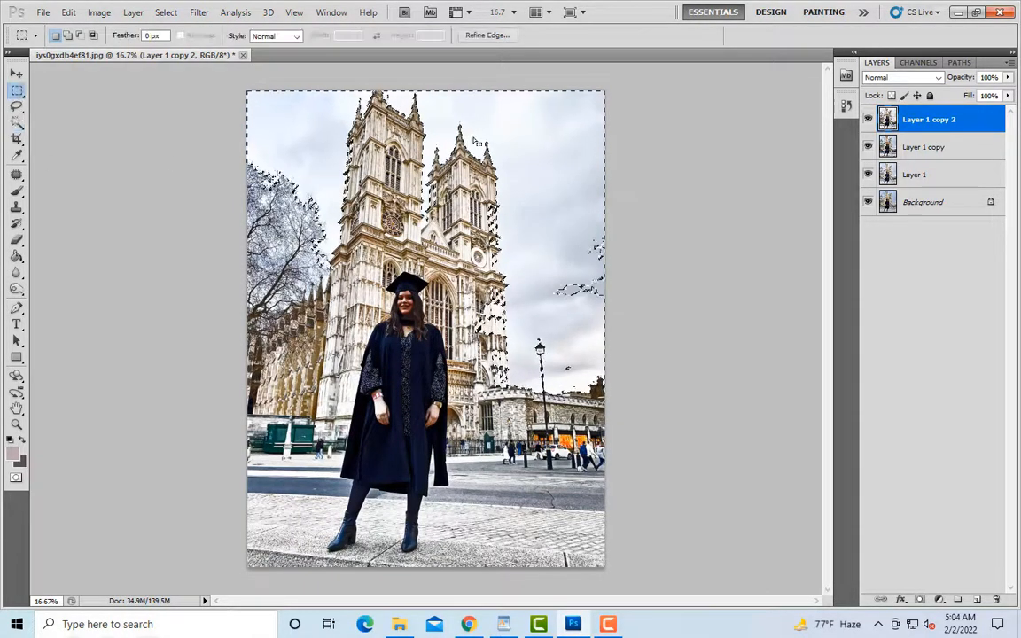
{"action": "right_click", "coordinate": [492, 139]}
{"action": "left_click", "coordinate": [518, 251]}
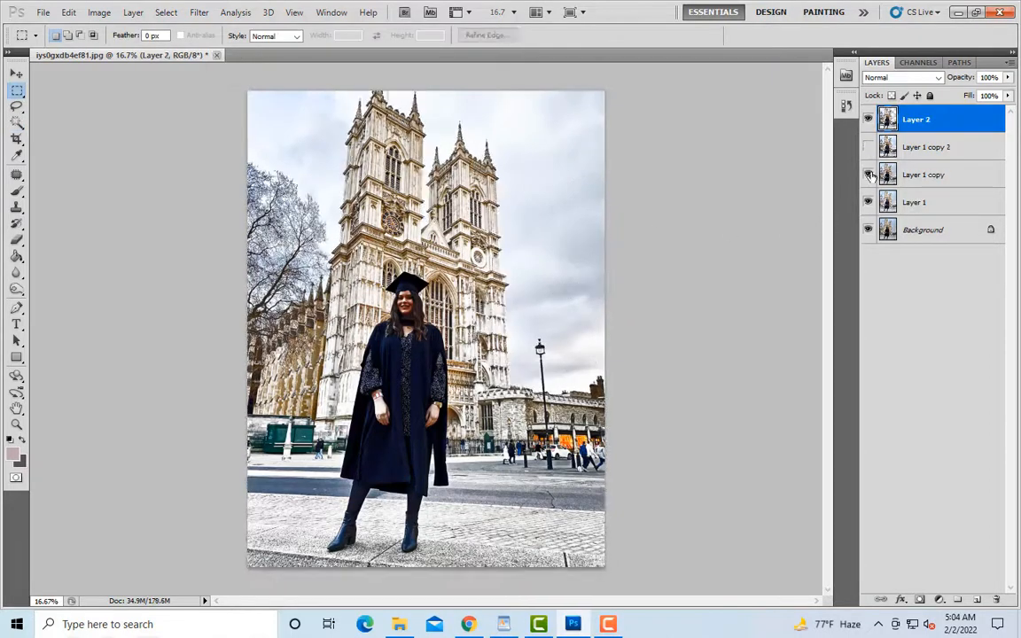
Step: Hide Layer 1 copy, Layer 1 and the Background layer
{"action": "left_click", "coordinate": [868, 174]}
{"action": "left_click", "coordinate": [868, 202]}
{"action": "left_click", "coordinate": [870, 230]}
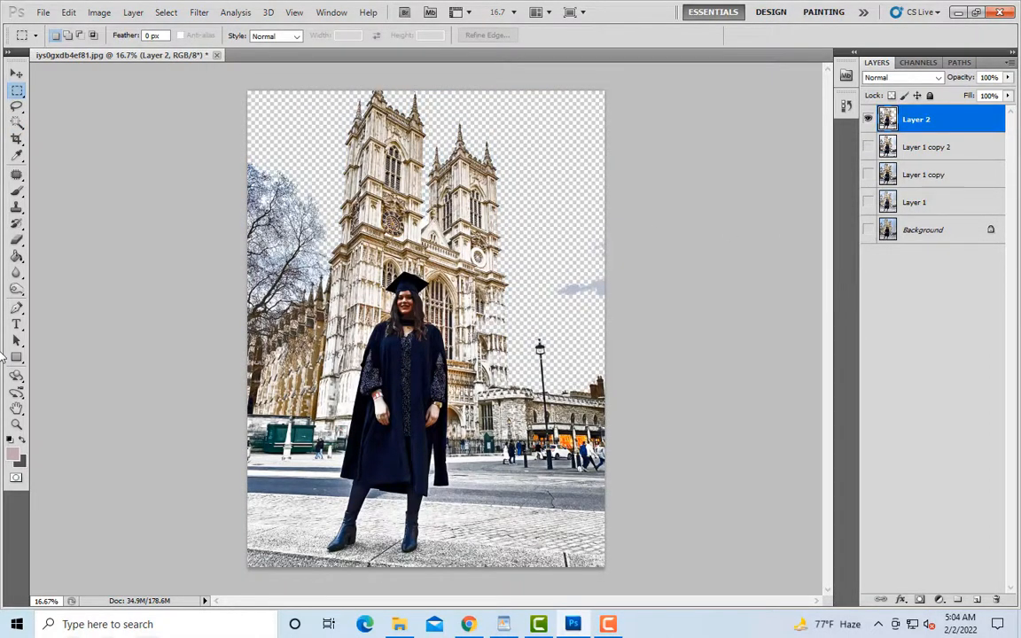
Step: Undo the copy of the non-sky area and copy the selected sky to a new layer instead
{"action": "left_click", "coordinate": [17, 425]}
{"action": "key", "text": "ctrl+z"}
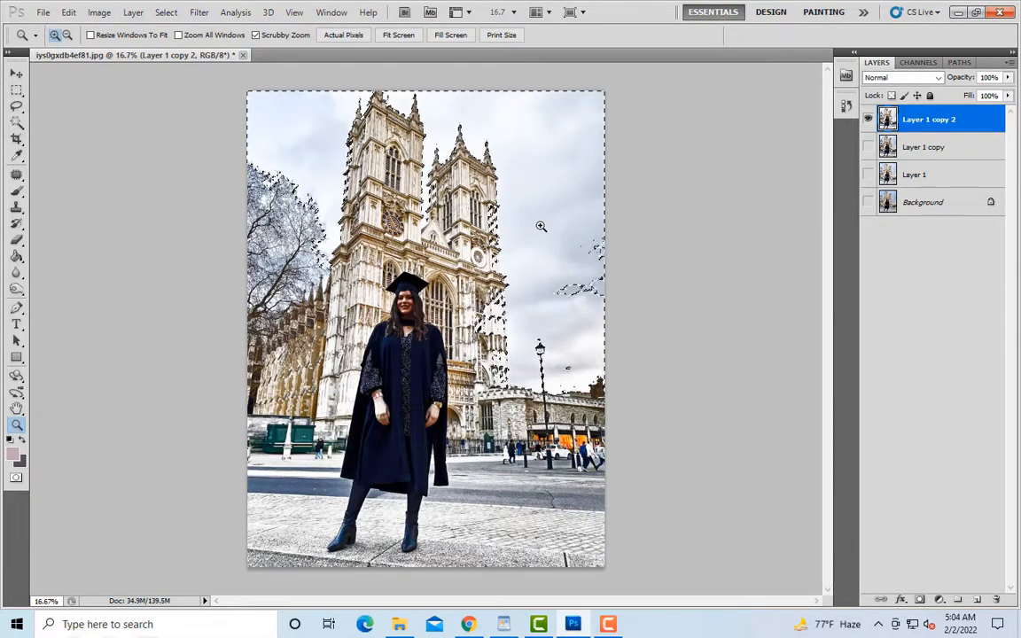
{"action": "key", "text": "ctrl+z"}
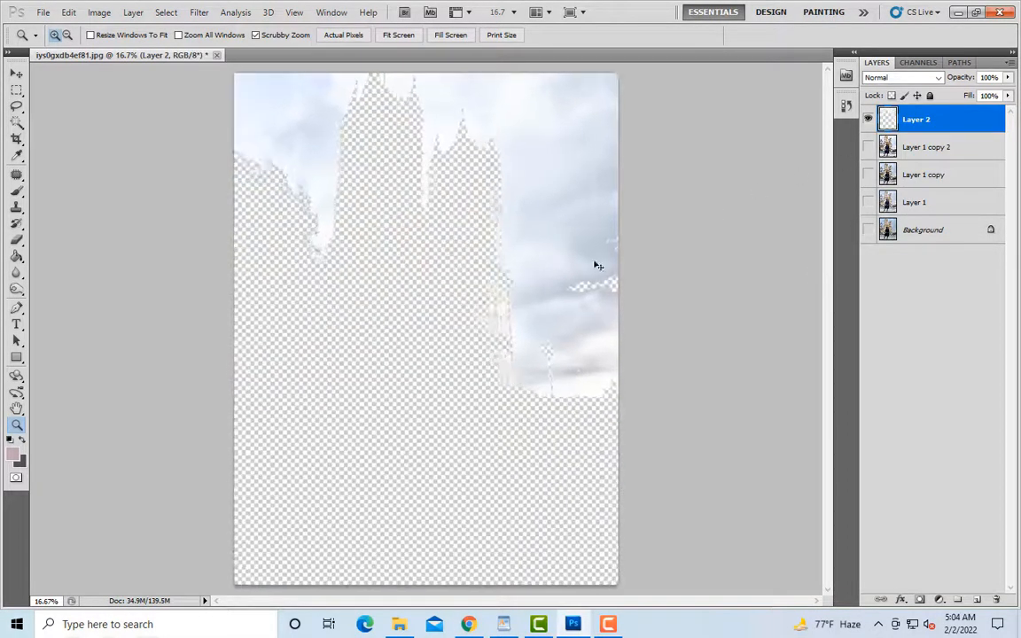
Step: Erase the leftover stonework along the upper part of the right tower's edge on the sky layer, using a brush size of 90 to 80
{"action": "left_click", "coordinate": [562, 283]}
{"action": "scroll", "coordinate": [571, 288], "scroll_direction": "up", "scroll_amount": 2}
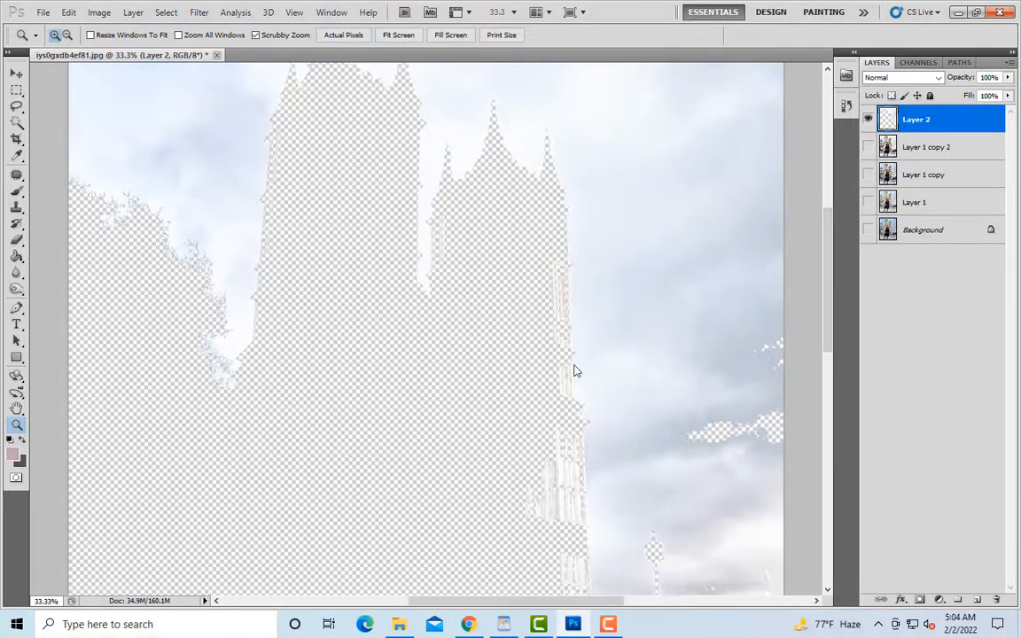
{"action": "scroll", "coordinate": [536, 287], "scroll_direction": "down", "scroll_amount": 2}
{"action": "scroll", "coordinate": [16, 259], "scroll_direction": "up", "scroll_amount": 2}
{"action": "left_click", "coordinate": [17, 239]}
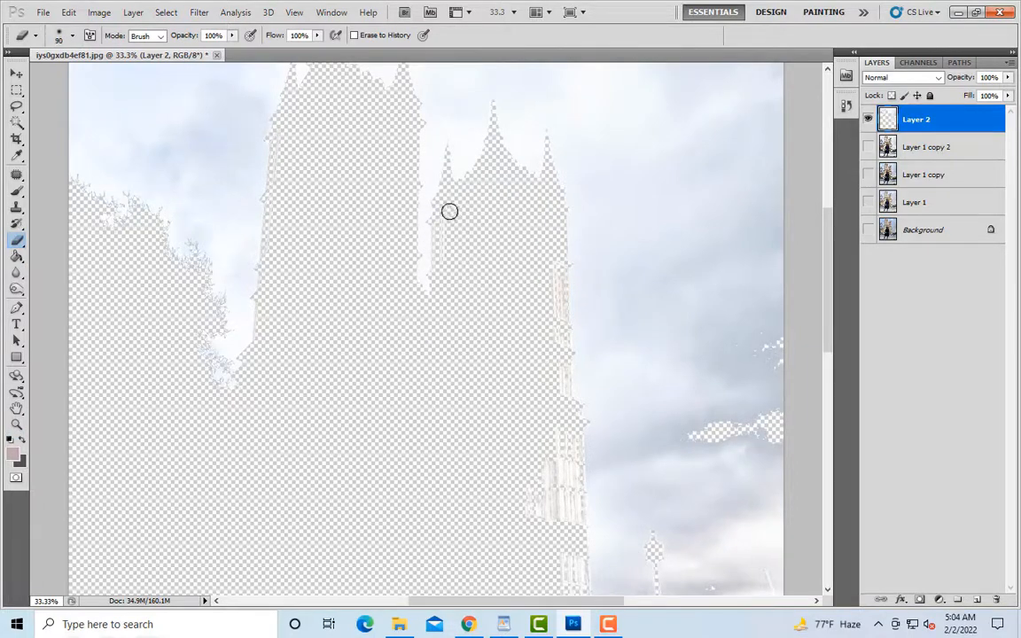
{"action": "scroll", "coordinate": [552, 252], "scroll_direction": "down", "scroll_amount": 2}
{"action": "left_click", "coordinate": [868, 148]}
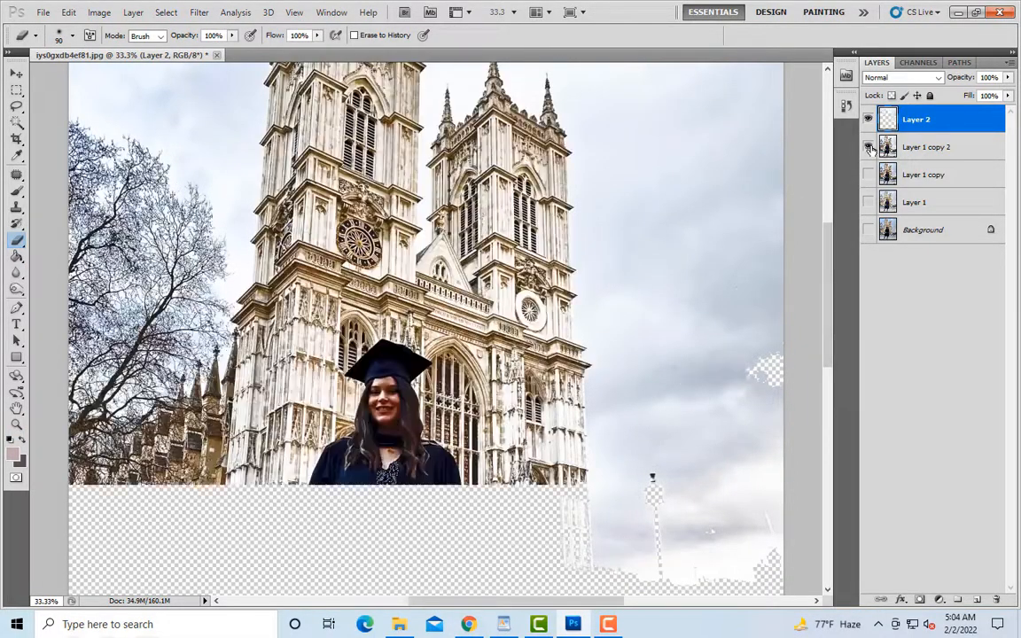
{"action": "left_click", "coordinate": [869, 148]}
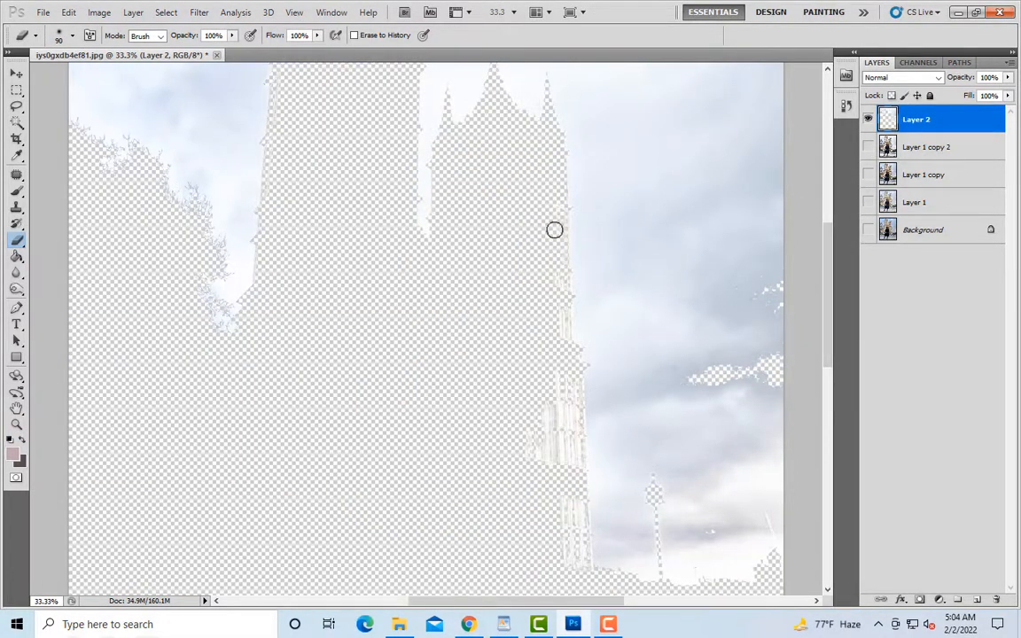
{"action": "scroll", "coordinate": [555, 239], "scroll_direction": "down", "scroll_amount": 2}
{"action": "key", "text": "bracketright"}
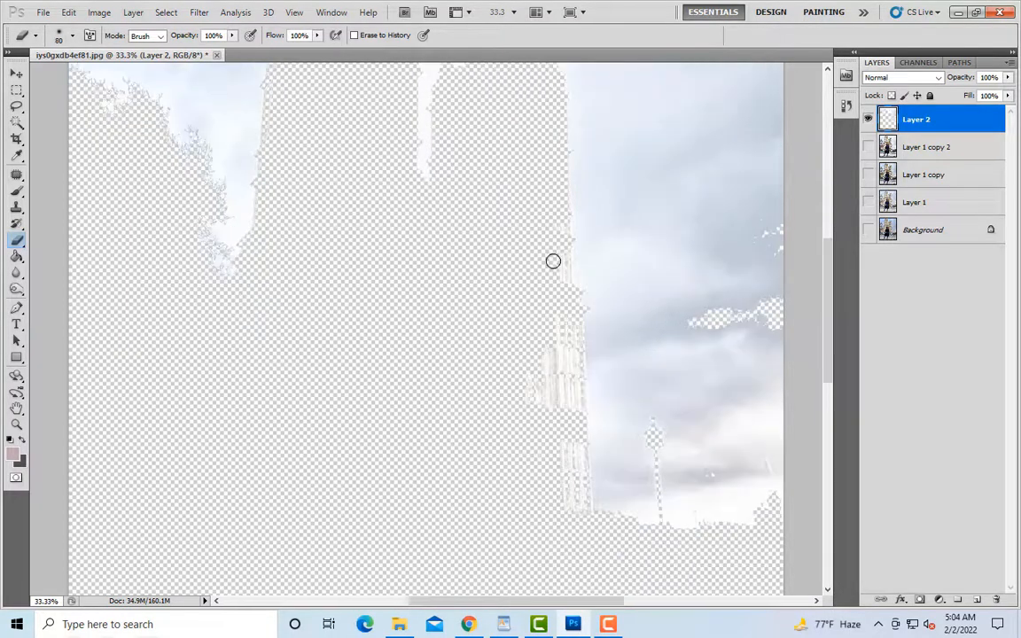
Step: Erase the remaining tower fragments down to the roofline on the sky layer, using brush sizes 60 and 70
{"action": "scroll", "coordinate": [550, 269], "scroll_direction": "down", "scroll_amount": 2}
{"action": "key", "text": "bracketright"}
{"action": "key", "text": "bracketright"}
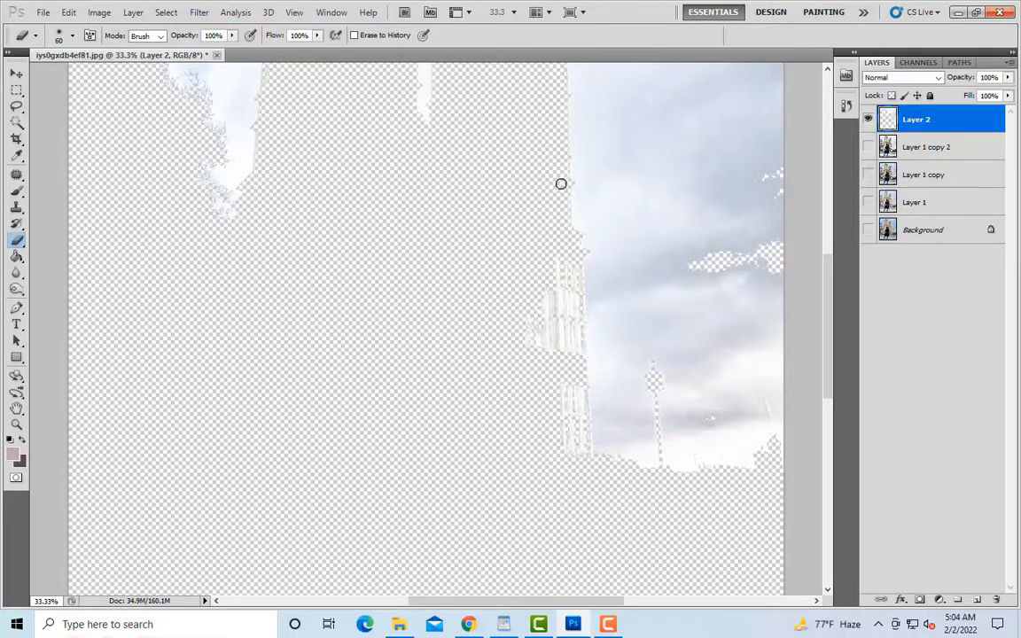
{"action": "scroll", "coordinate": [552, 248], "scroll_direction": "down", "scroll_amount": 1}
{"action": "key", "text": "bracketright"}
{"action": "key", "text": "bracketright"}
{"action": "key", "text": "bracketright"}
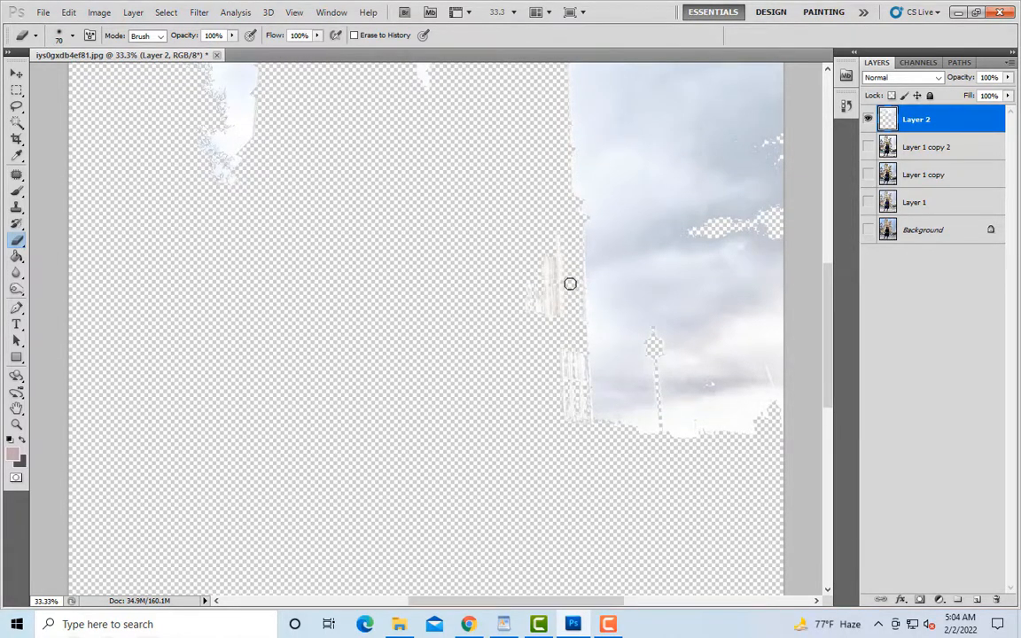
{"action": "scroll", "coordinate": [549, 393], "scroll_direction": "down", "scroll_amount": 1}
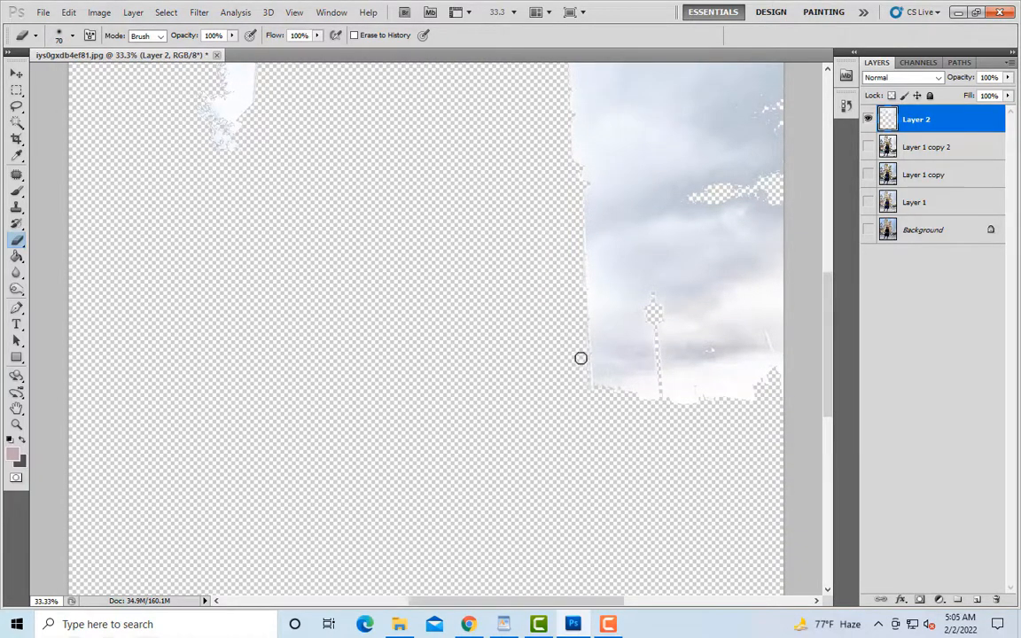
Step: Delete Layer 1 copy 2 and Layer 1 copy, and show Layer 1 beneath the sky layer
{"action": "key", "text": "ctrl+minus"}
{"action": "left_click", "coordinate": [868, 148]}
{"action": "left_click", "coordinate": [927, 150]}
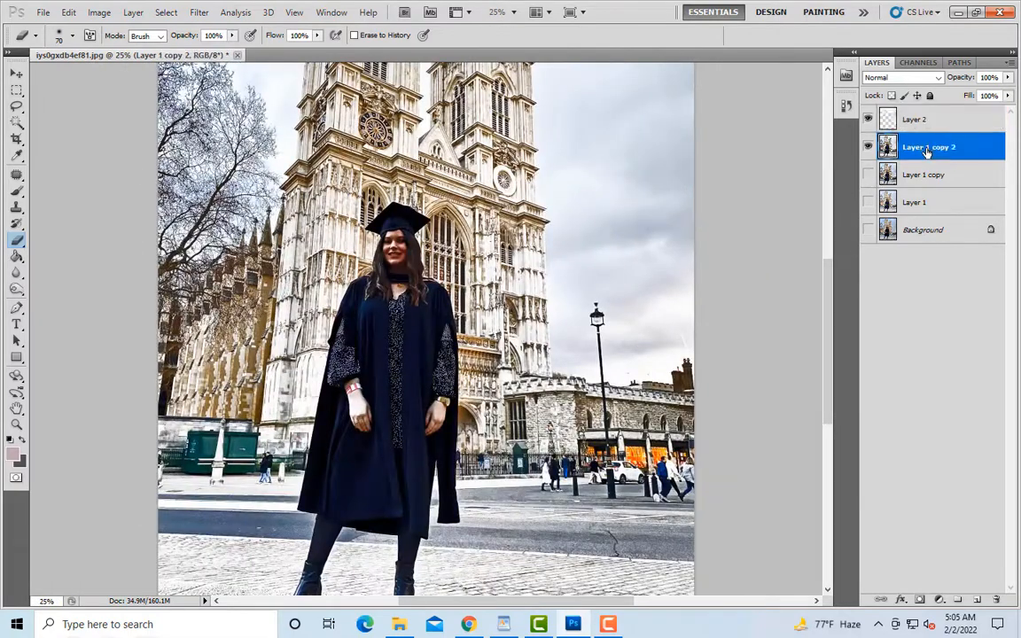
{"action": "key", "text": "Delete"}
{"action": "key", "text": "Delete"}
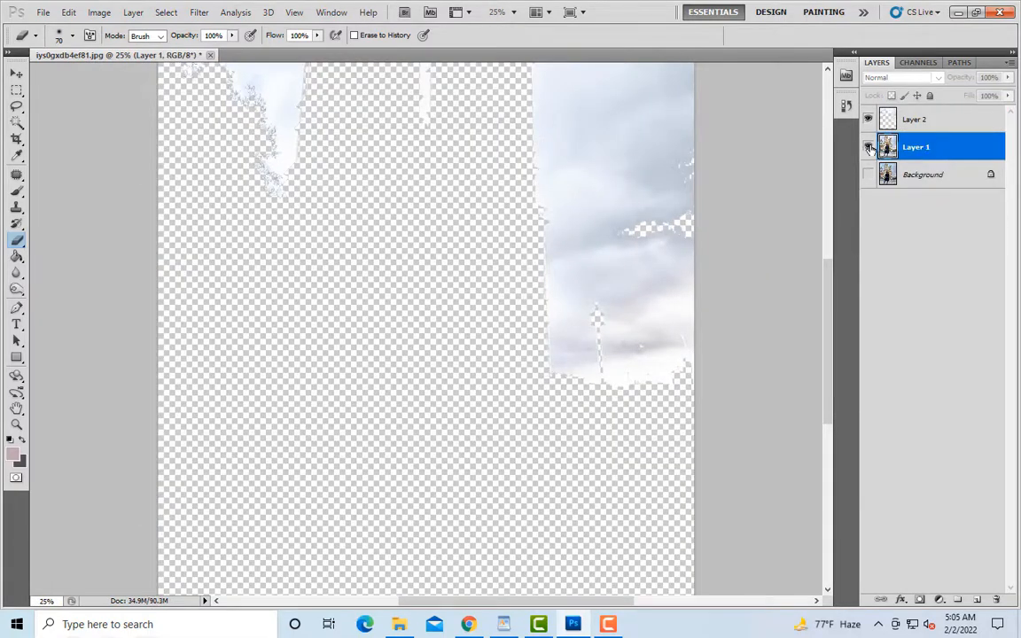
{"action": "left_click", "coordinate": [868, 148]}
{"action": "left_click", "coordinate": [866, 121]}
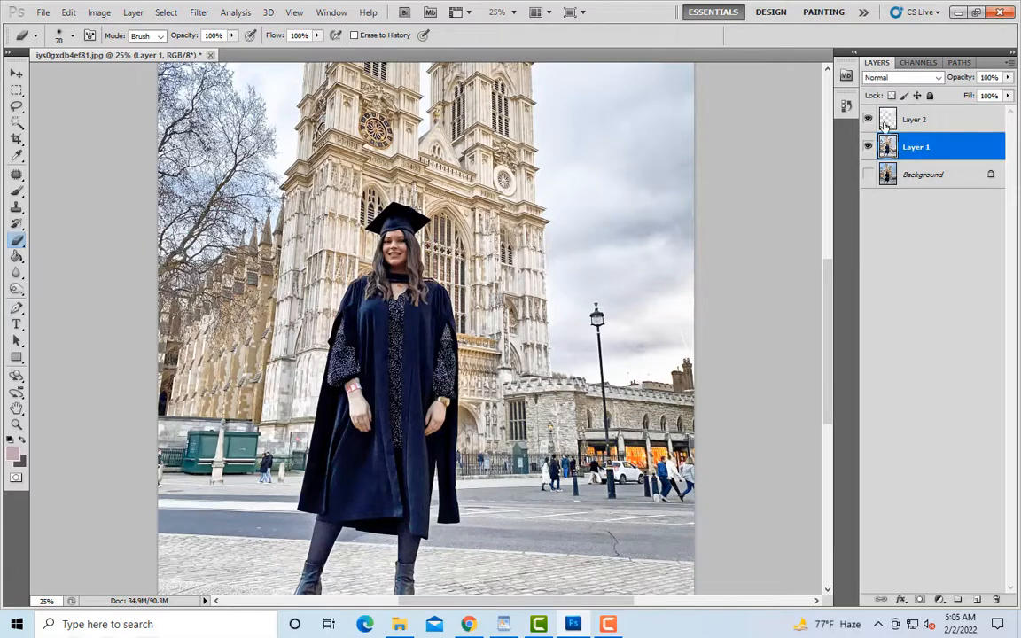
Step: Load the sky layer's outline as a selection and copy that area of Layer 1 to a new layer
{"action": "left_click", "coordinate": [884, 126], "text": "ctrl"}
{"action": "key", "text": "ctrl+j"}
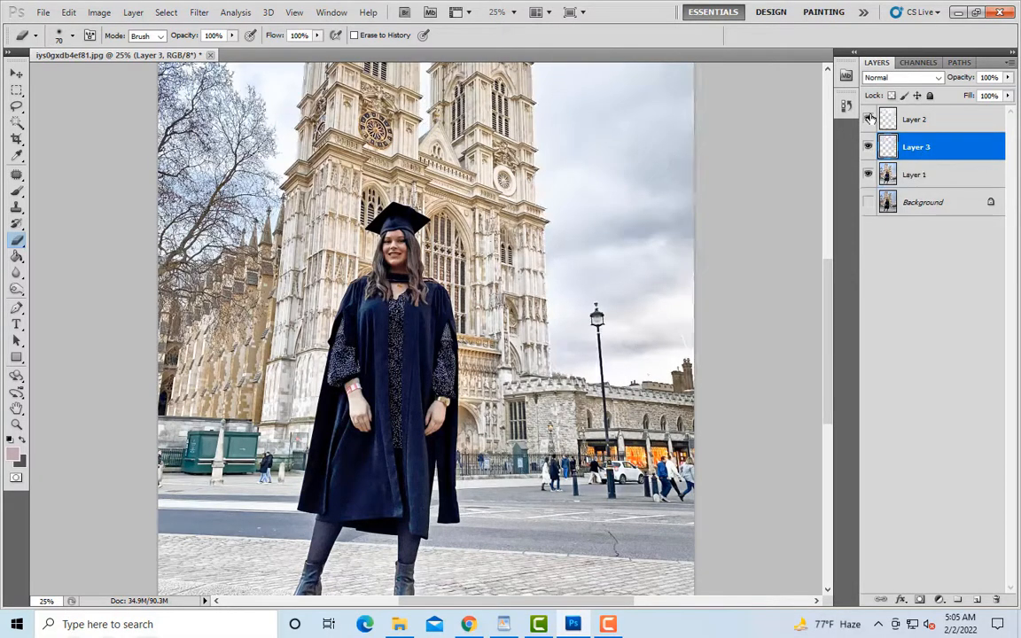
Step: Hide Layer 2 and load Layer 3's outline as a selection
{"action": "left_click", "coordinate": [869, 120]}
{"action": "left_click", "coordinate": [885, 149], "text": "ctrl"}
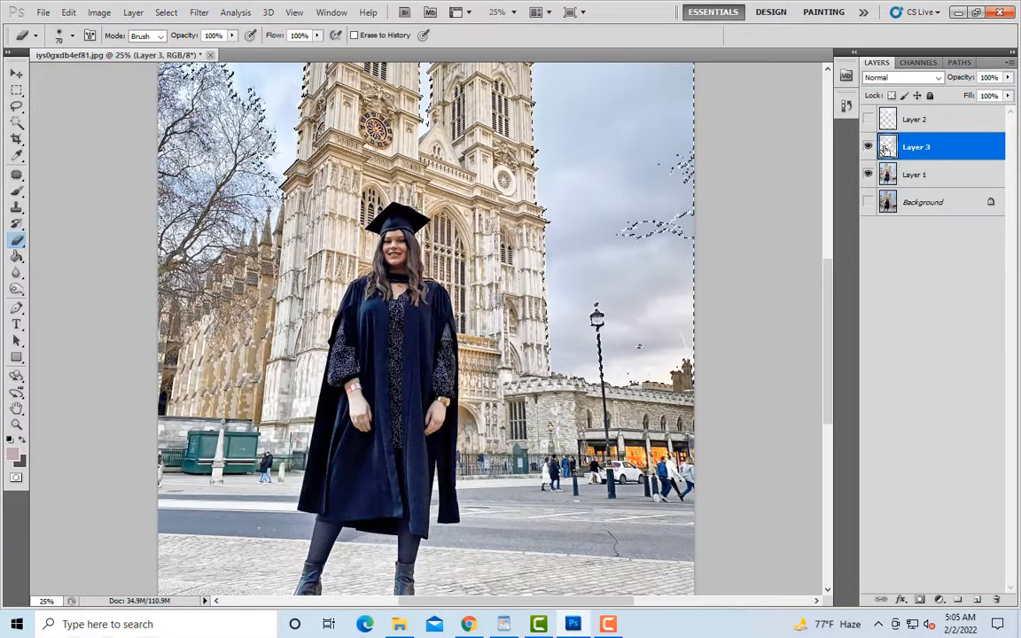
Step: Use the Eraser on Layer 3 over the irregular patches by the photo's right edge with a brush size of 400
{"action": "key", "text": "z"}
{"action": "left_click", "coordinate": [729, 213]}
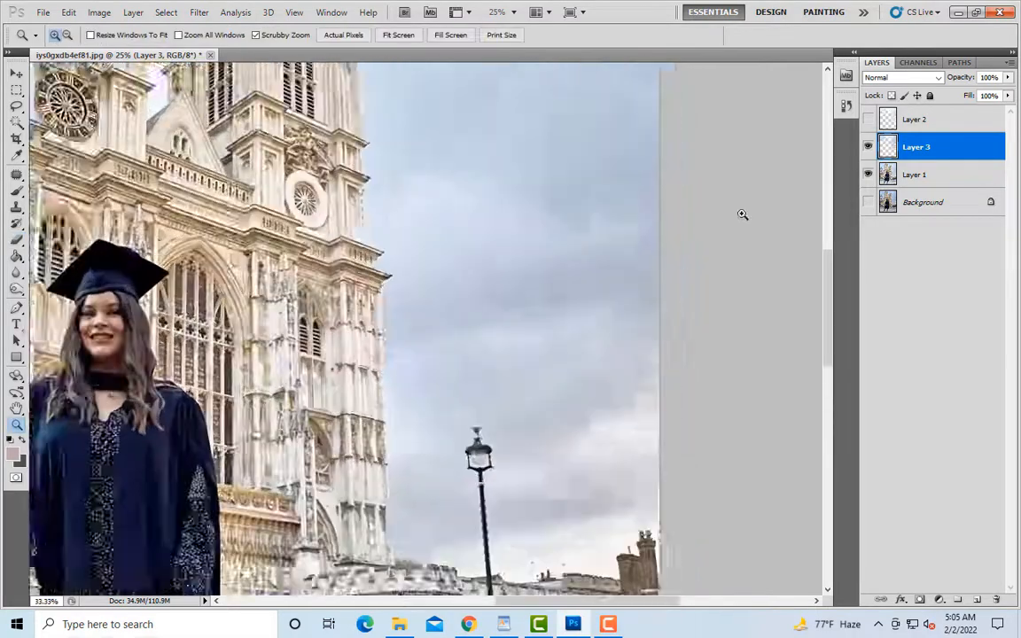
{"action": "left_click", "coordinate": [17, 241]}
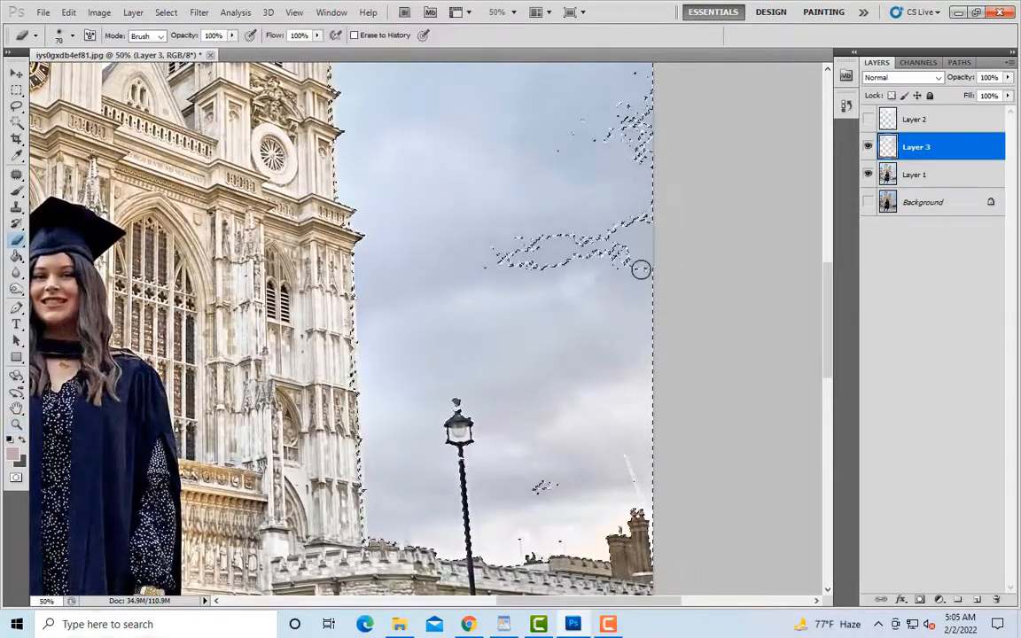
{"action": "key", "text": "bracketright"}
{"action": "key", "text": "bracketright"}
{"action": "key", "text": "bracketright"}
{"action": "key", "text": "bracketright"}
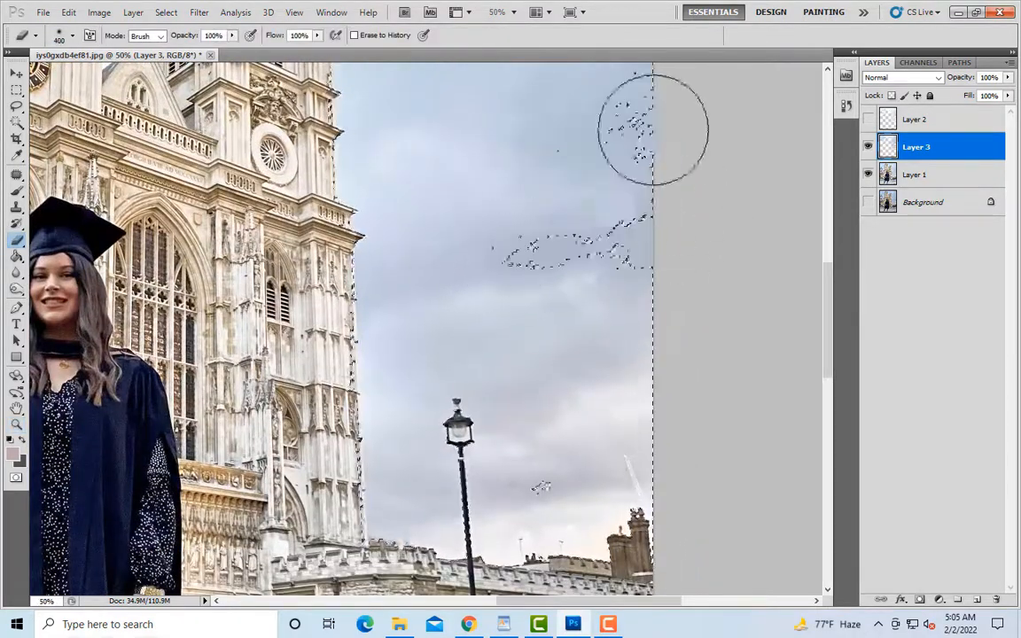
{"action": "scroll", "coordinate": [634, 177], "scroll_direction": "up", "scroll_amount": 2}
{"action": "scroll", "coordinate": [603, 354], "scroll_direction": "down", "scroll_amount": 4}
Step: Erase around the small patch in the sky above the stone wall on Layer 3, using a brush size of 175
{"action": "key", "text": "bracketleft"}
{"action": "key", "text": "bracketleft"}
{"action": "key", "text": "bracketleft"}
{"action": "key", "text": "bracketleft"}
{"action": "key", "text": "bracketleft"}
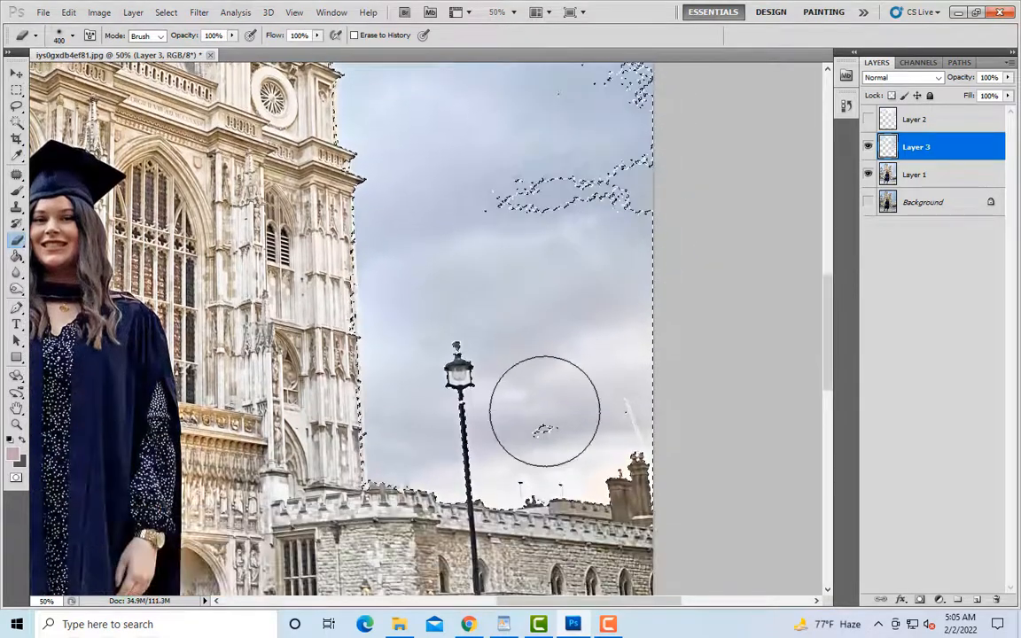
{"action": "scroll", "coordinate": [656, 390], "scroll_direction": "down", "scroll_amount": 3}
{"action": "scroll", "coordinate": [692, 366], "scroll_direction": "down", "scroll_amount": 2}
{"action": "key", "text": "ctrl+plus"}
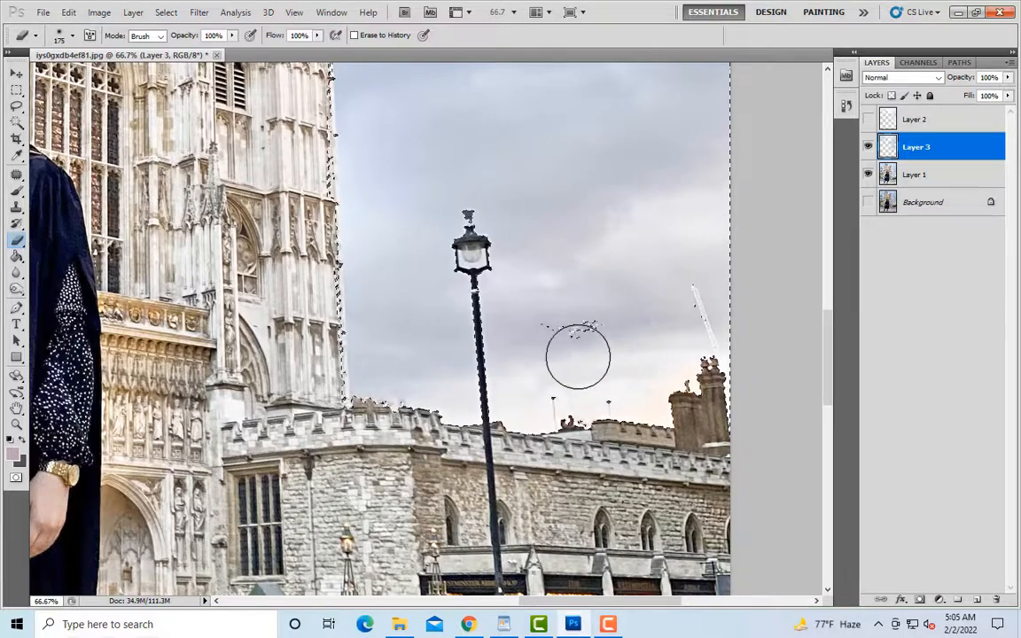
Step: Erase the selected slivers along the middle of the right tower's outer edge on Layer 3, using a brush size of 30
{"action": "key", "text": "ctrl+minus"}
{"action": "scroll", "coordinate": [536, 360], "scroll_direction": "up", "scroll_amount": 3}
{"action": "key", "text": "ctrl+plus"}
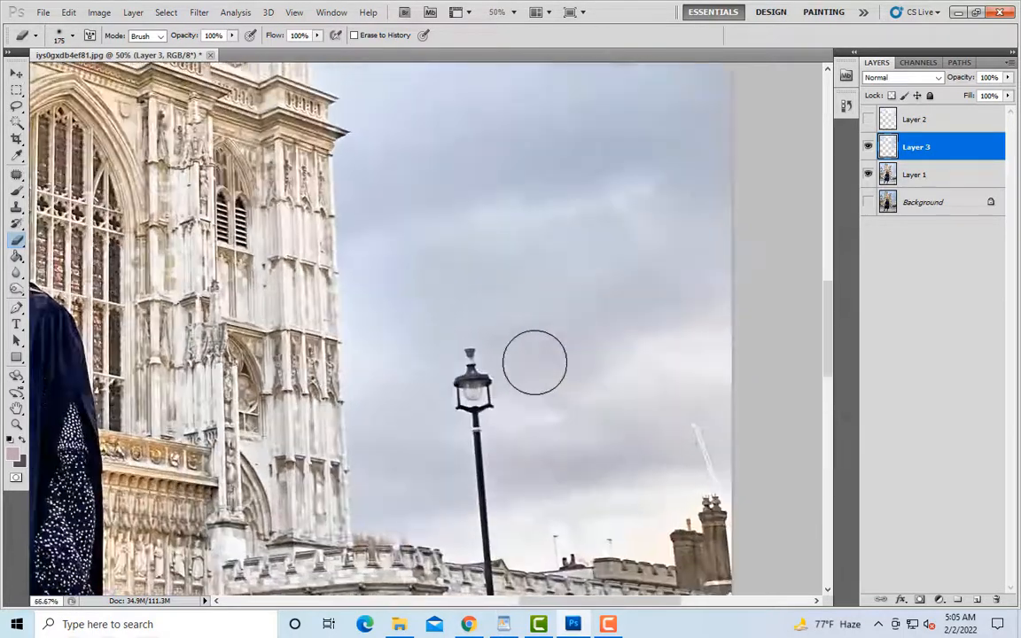
{"action": "scroll", "coordinate": [432, 364], "scroll_direction": "up", "scroll_amount": 3}
{"action": "key", "text": "ctrl+plus"}
{"action": "key", "text": "bracketleft"}
{"action": "key", "text": "bracketleft"}
{"action": "key", "text": "bracketleft"}
{"action": "key", "text": "bracketleft"}
{"action": "key", "text": "bracketleft"}
{"action": "key", "text": "bracketleft"}
{"action": "key", "text": "bracketleft"}
{"action": "key", "text": "bracketleft"}
{"action": "key", "text": "bracketleft"}
{"action": "key", "text": "bracketleft"}
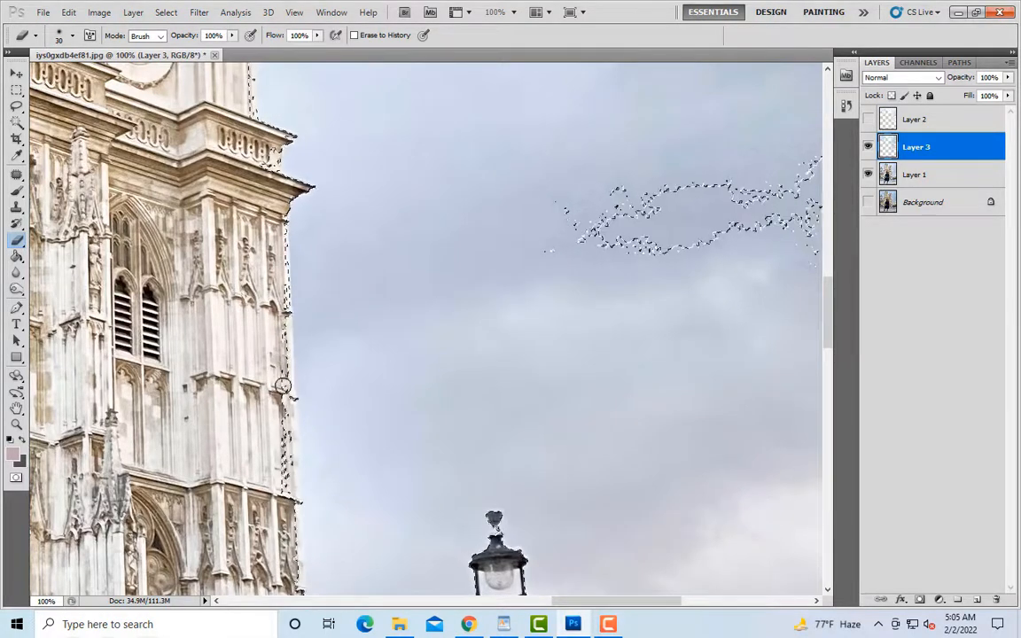
Step: Clean up the right tower's lower outer edge down to the stone wall on Layer 3, using brush sizes 30 and 25
{"action": "scroll", "coordinate": [285, 494], "scroll_direction": "down", "scroll_amount": 3}
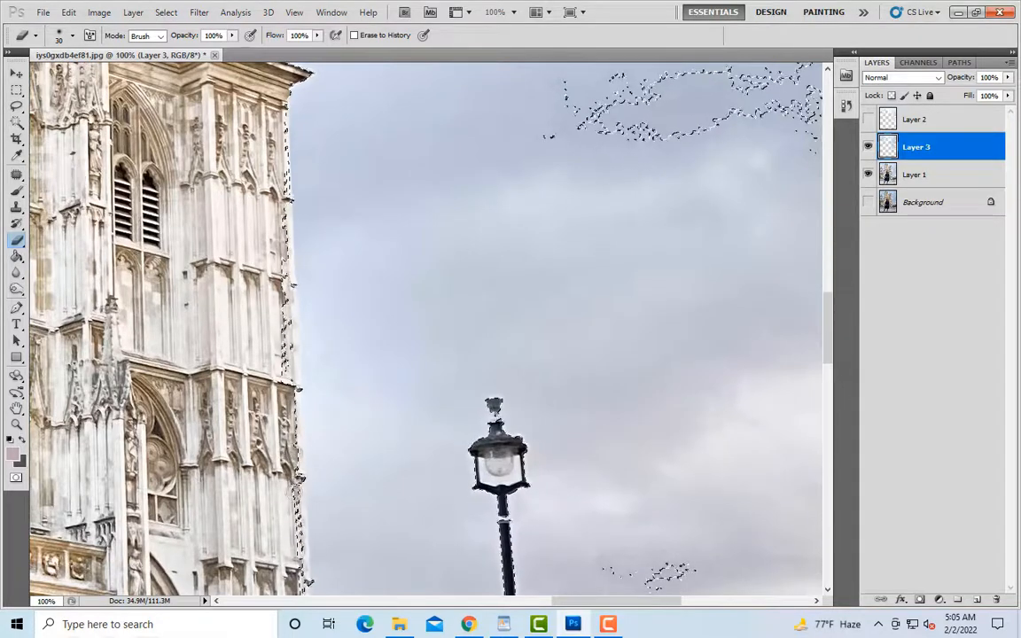
{"action": "scroll", "coordinate": [305, 427], "scroll_direction": "down", "scroll_amount": 3}
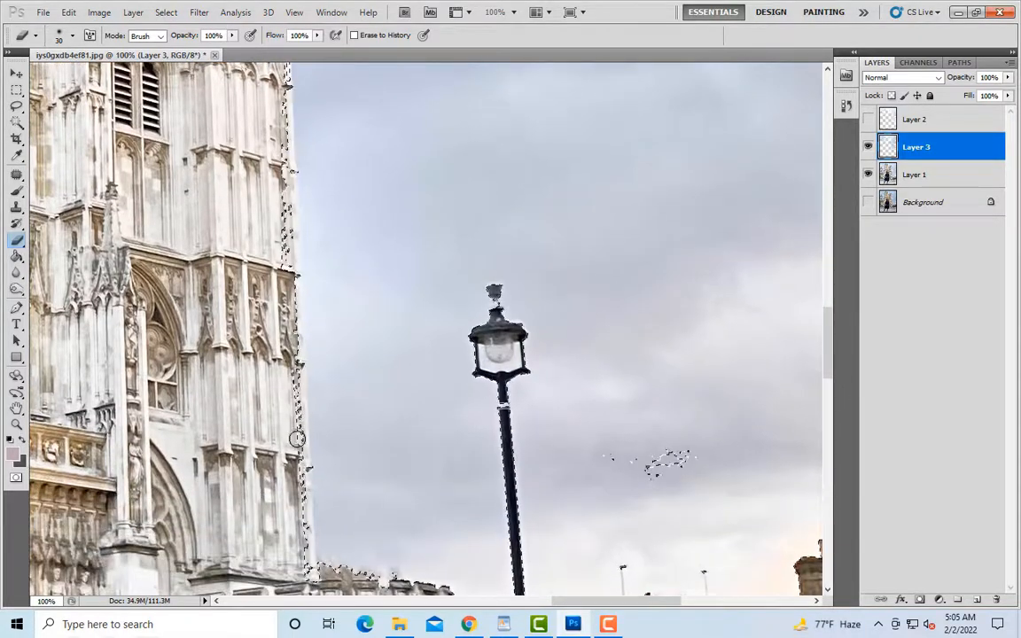
{"action": "scroll", "coordinate": [301, 472], "scroll_direction": "down", "scroll_amount": 2}
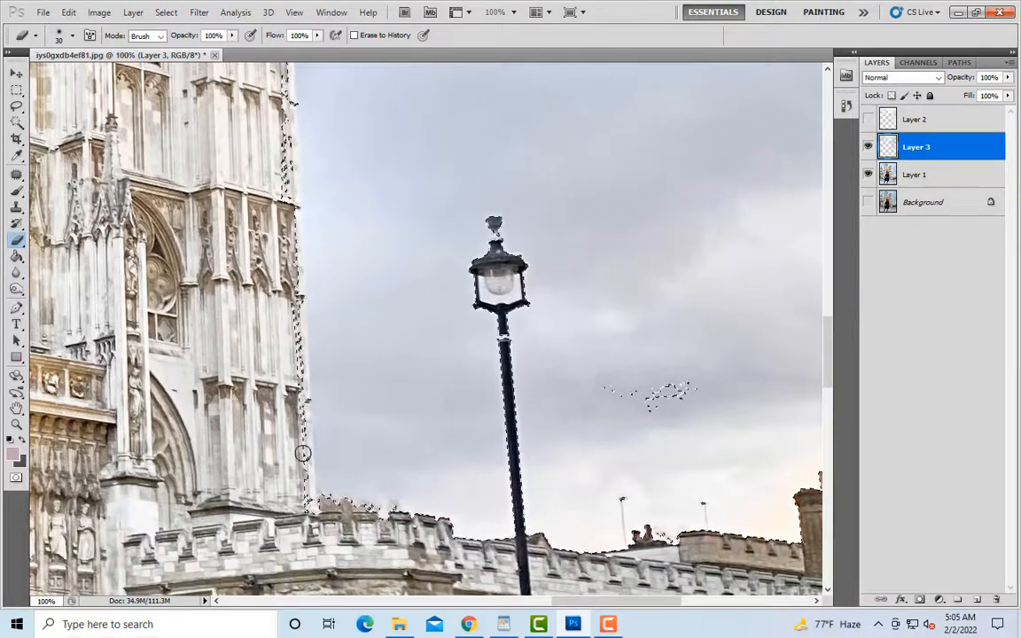
{"action": "key", "text": "bracketleft"}
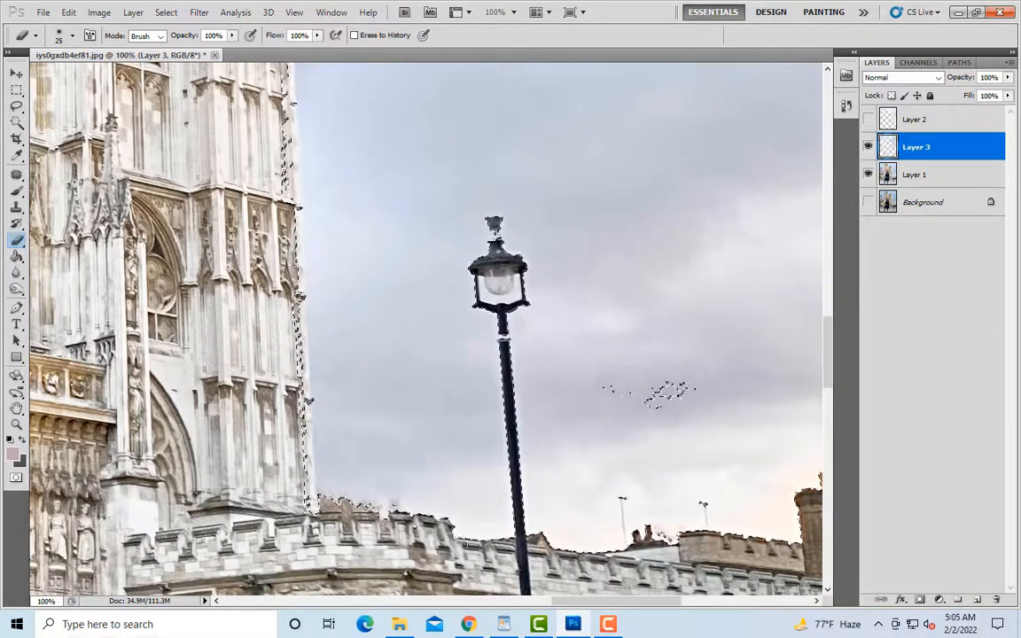
Step: Erase the thin antennas above the roofline beside the lamp post on Layer 3, using a brush size of 4
{"action": "key", "text": "ctrl+minus"}
{"action": "scroll", "coordinate": [771, 422], "scroll_direction": "down", "scroll_amount": 2}
{"action": "key", "text": "ctrl+plus"}
{"action": "key", "text": "ctrl+plus"}
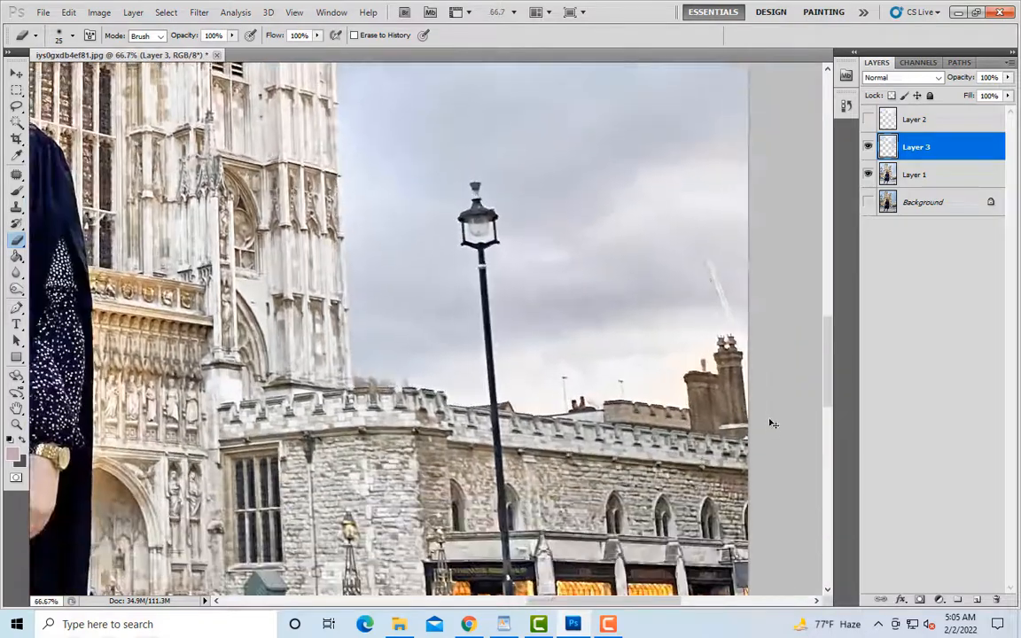
{"action": "key", "text": "bracketleft"}
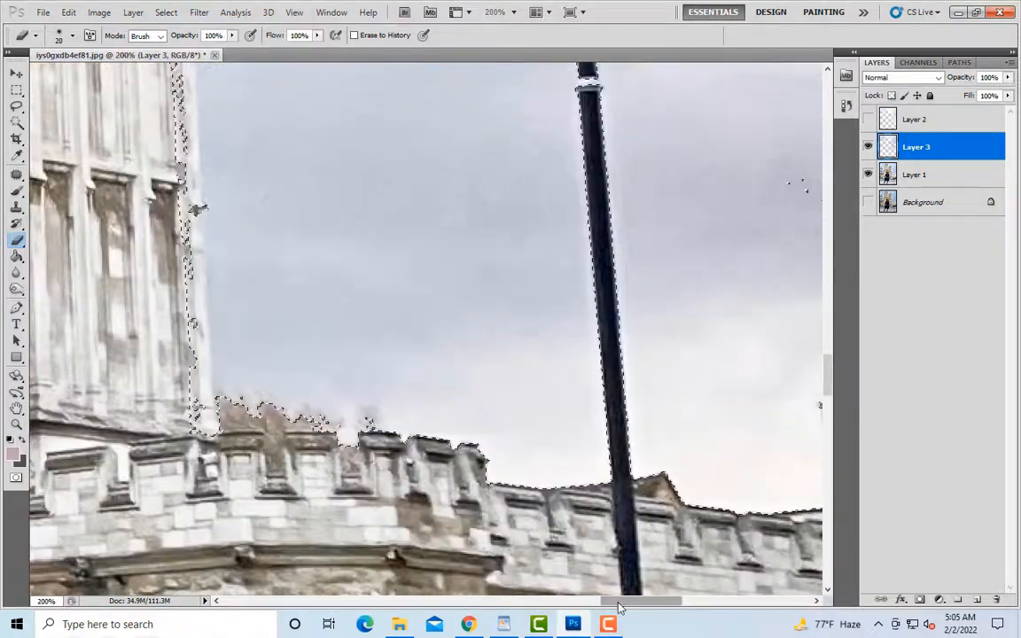
{"action": "left_click_drag", "start_coordinate": [611, 602], "coordinate": [652, 604]}
{"action": "scroll", "coordinate": [544, 362], "scroll_direction": "down", "scroll_amount": 2}
{"action": "key", "text": "bracketleft"}
{"action": "key", "text": "bracketleft"}
{"action": "key", "text": "bracketleft"}
{"action": "key", "text": "bracketleft"}
{"action": "key", "text": "bracketleft"}
{"action": "key", "text": "bracketleft"}
{"action": "key", "text": "bracketleft"}
{"action": "key", "text": "bracketleft"}
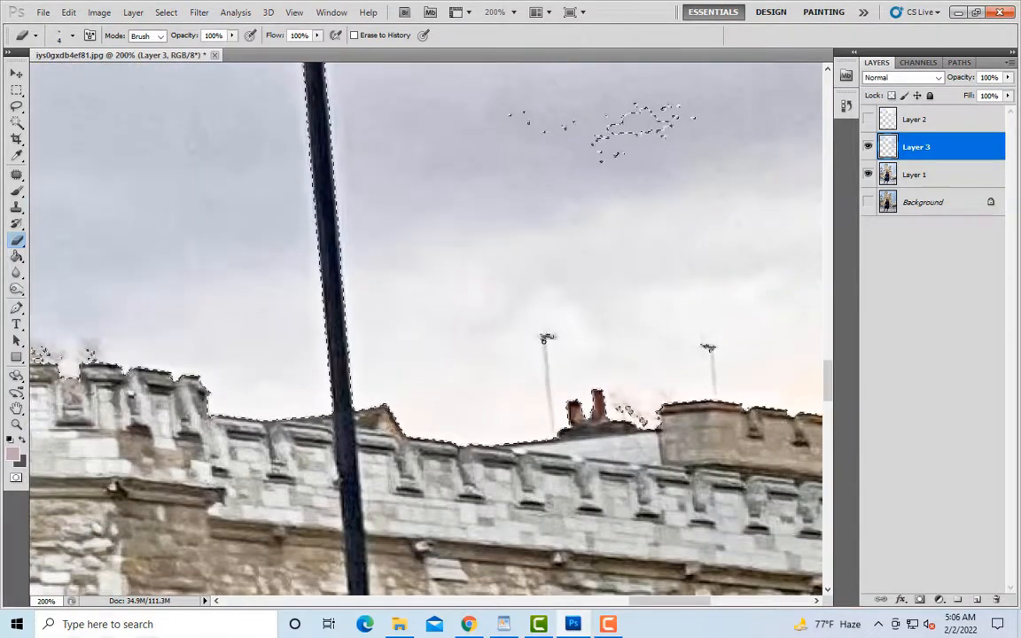
{"action": "key", "text": "bracketright"}
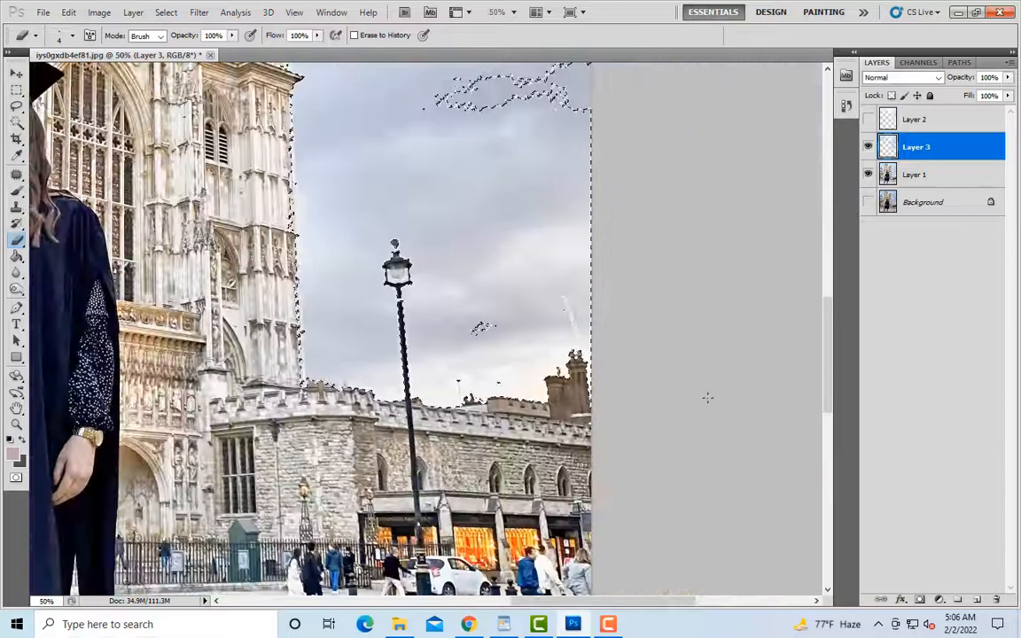
Step: Erase the selected strip along the right tower's inner edge, facing the gap between the towers, with a brush size of 20
{"action": "key", "text": "h"}
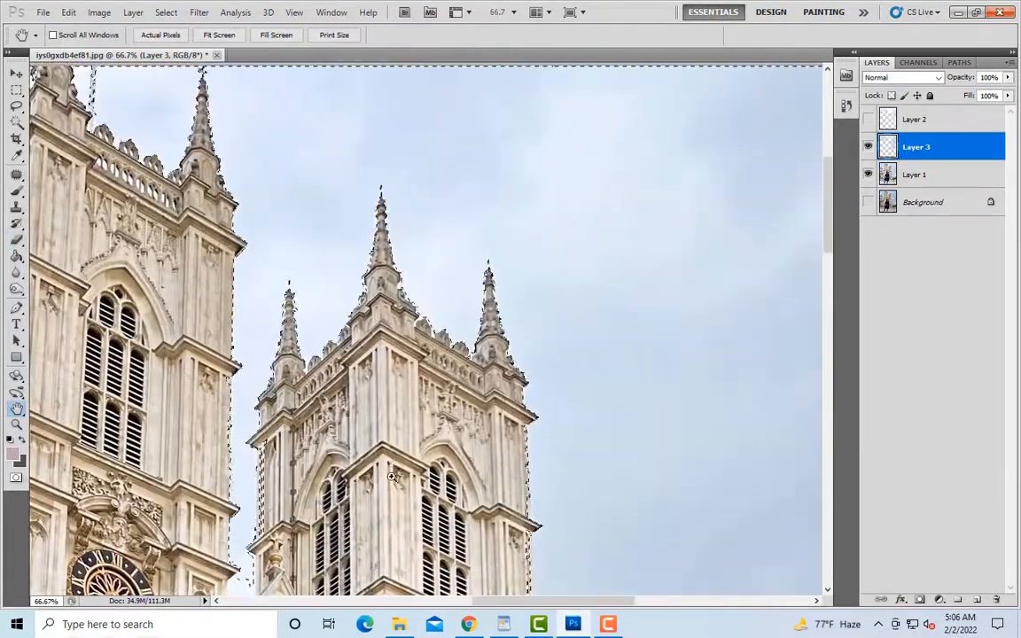
{"action": "key", "text": "ctrl+plus"}
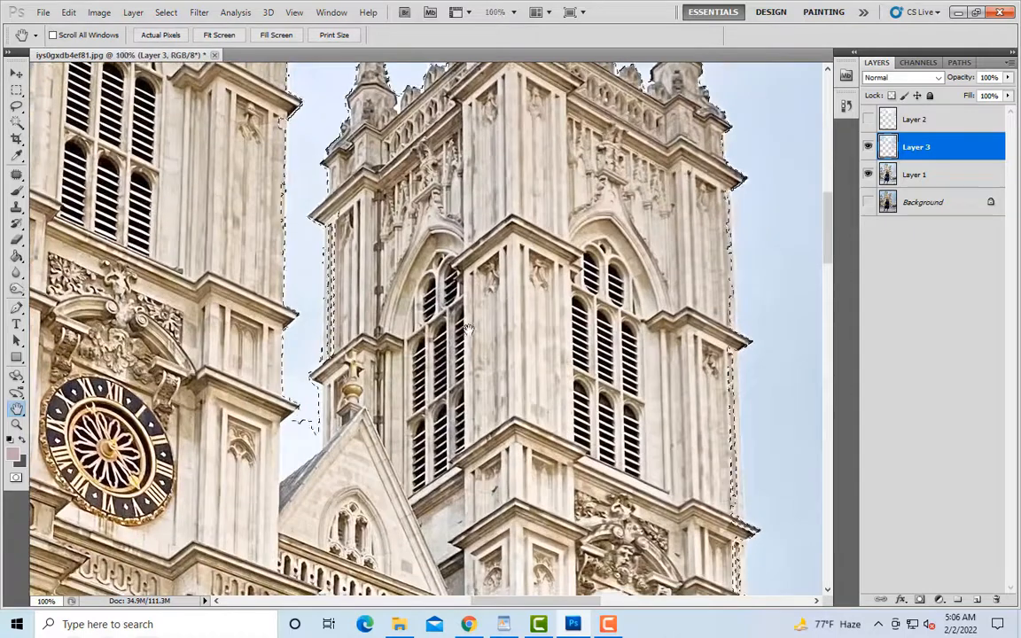
{"action": "key", "text": "ctrl+plus"}
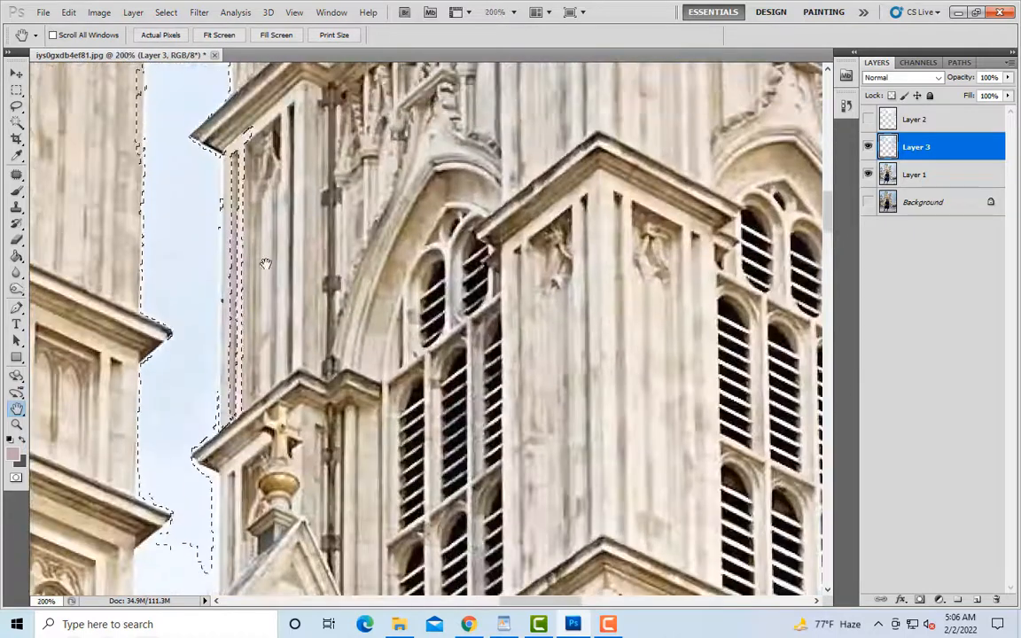
{"action": "left_click", "coordinate": [18, 239]}
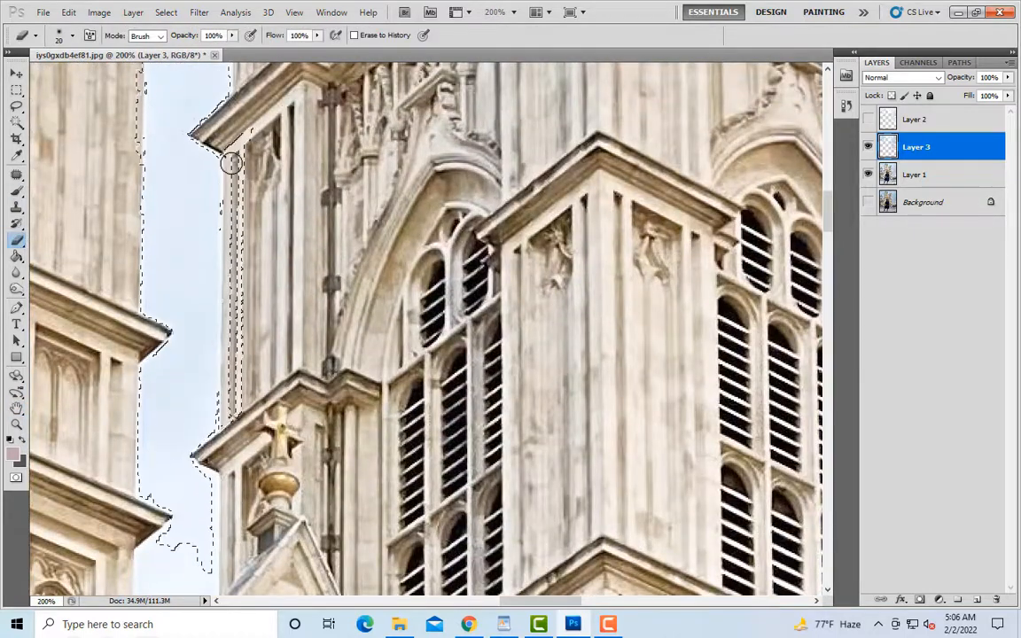
{"action": "scroll", "coordinate": [229, 428], "scroll_direction": "down", "scroll_amount": 5}
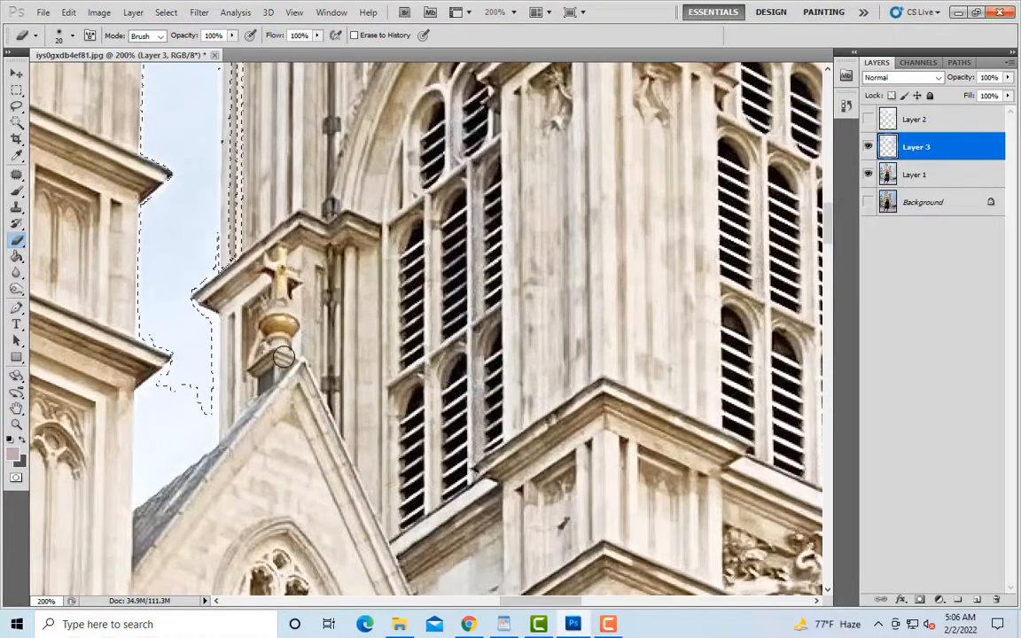
Step: Erase the pole beside the left tower's top parapet on Layer 3, using brush sizes 15 and 10
{"action": "key", "text": "ctrl+minus"}
{"action": "key", "text": "ctrl+minus"}
{"action": "scroll", "coordinate": [291, 307], "scroll_direction": "up", "scroll_amount": 8}
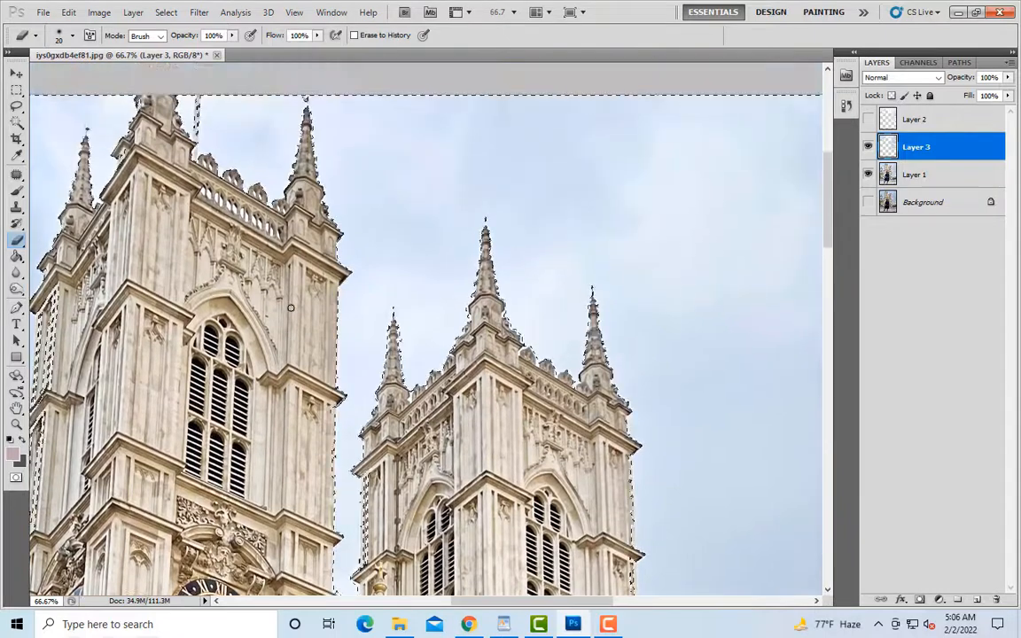
{"action": "scroll", "coordinate": [290, 308], "scroll_direction": "up", "scroll_amount": 3}
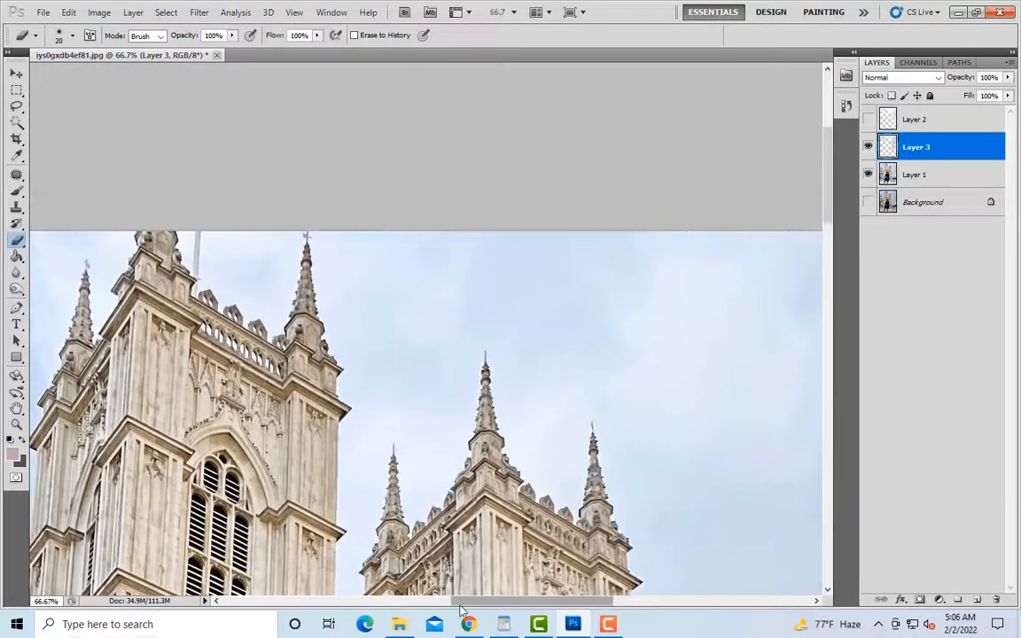
{"action": "scroll", "coordinate": [230, 284], "scroll_direction": "up", "scroll_amount": 2}
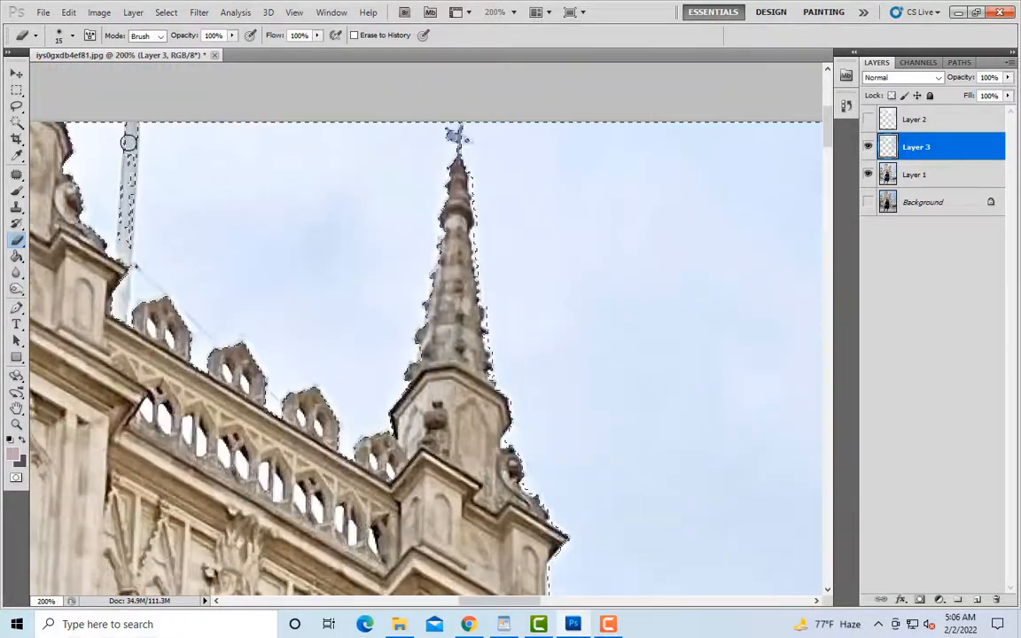
{"action": "key", "text": "bracketleft"}
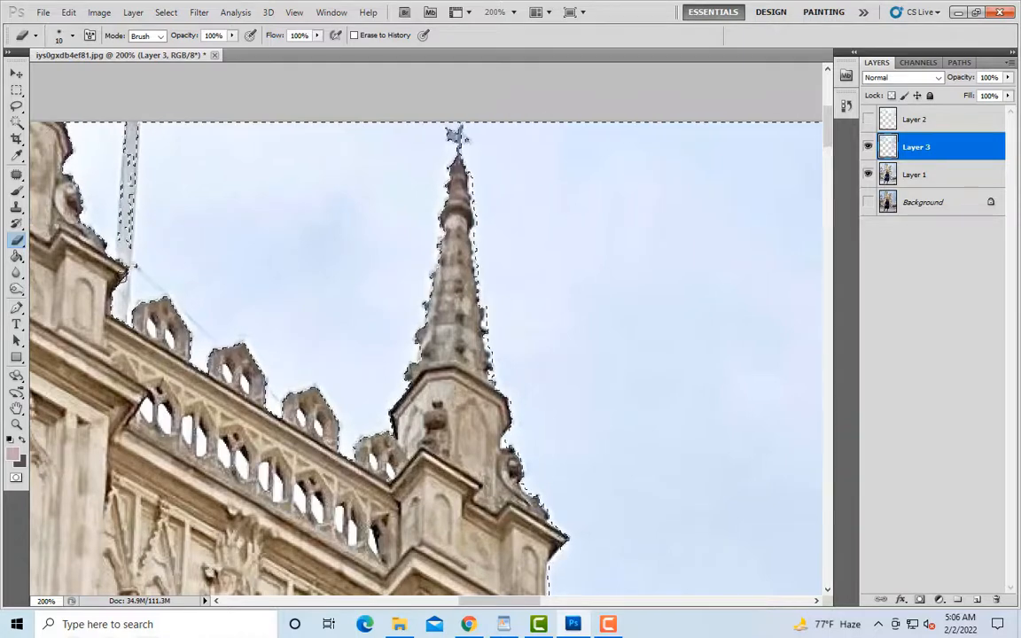
{"action": "key", "text": "ctrl+minus"}
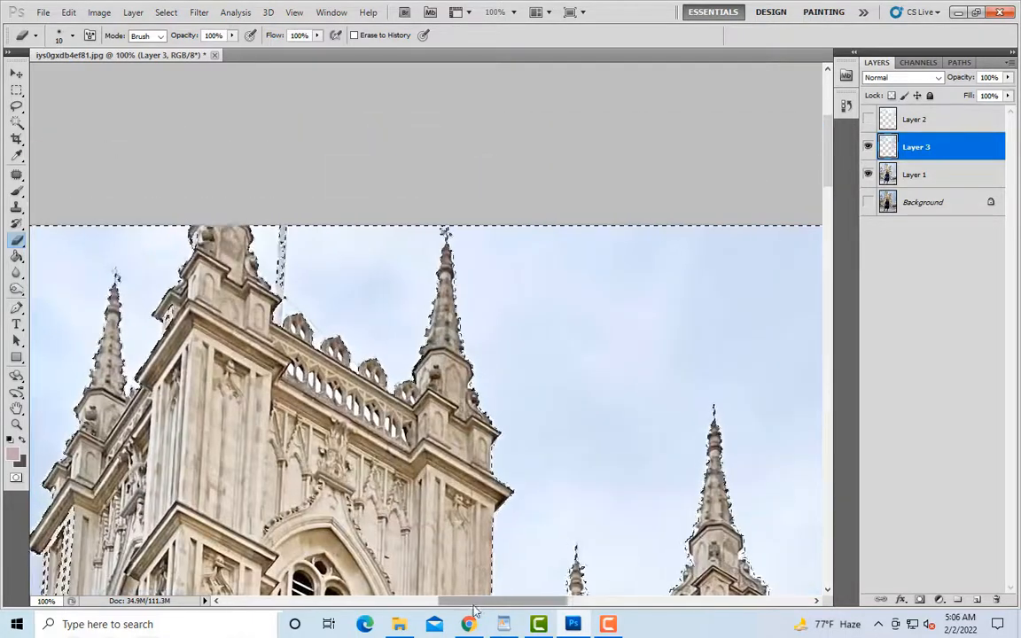
Step: Erase the selected strips along the upper part of the left tower's outer edge on Layer 3, using brush sizes 10 and 20
{"action": "left_click_drag", "start_coordinate": [474, 607], "coordinate": [425, 606]}
{"action": "scroll", "coordinate": [427, 396], "scroll_direction": "down", "scroll_amount": 5}
{"action": "key", "text": "ctrl+plus"}
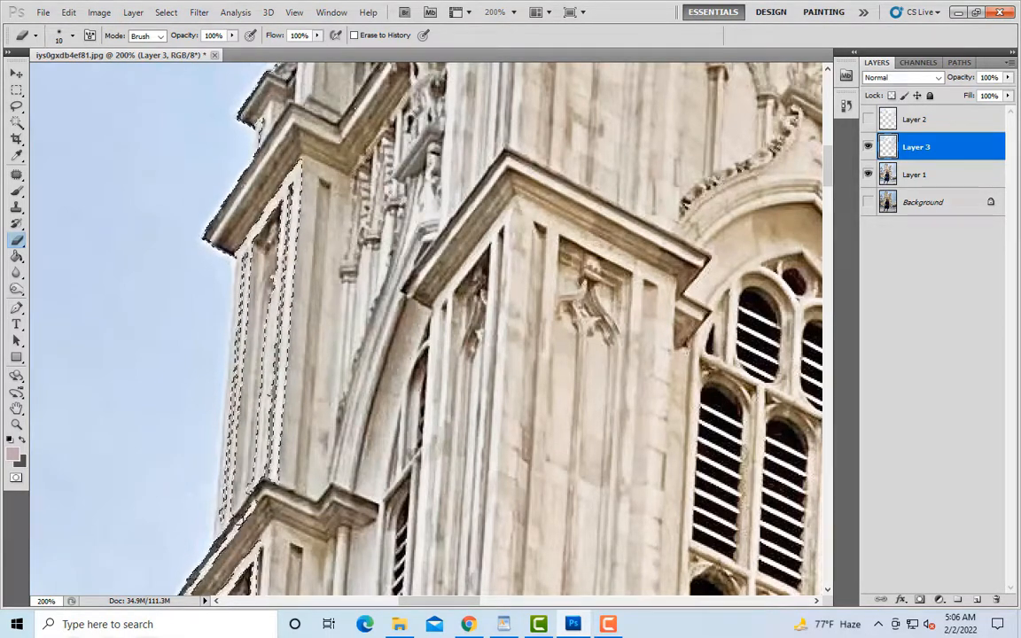
{"action": "scroll", "coordinate": [255, 330], "scroll_direction": "down", "scroll_amount": 5}
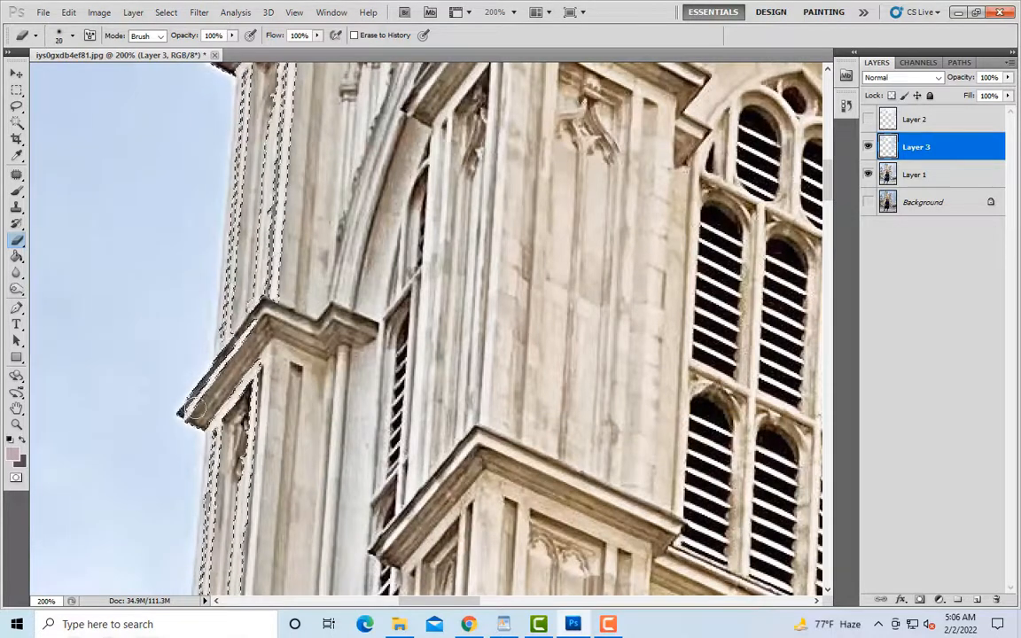
{"action": "scroll", "coordinate": [292, 294], "scroll_direction": "down", "scroll_amount": 2}
{"action": "key", "text": "bracketright"}
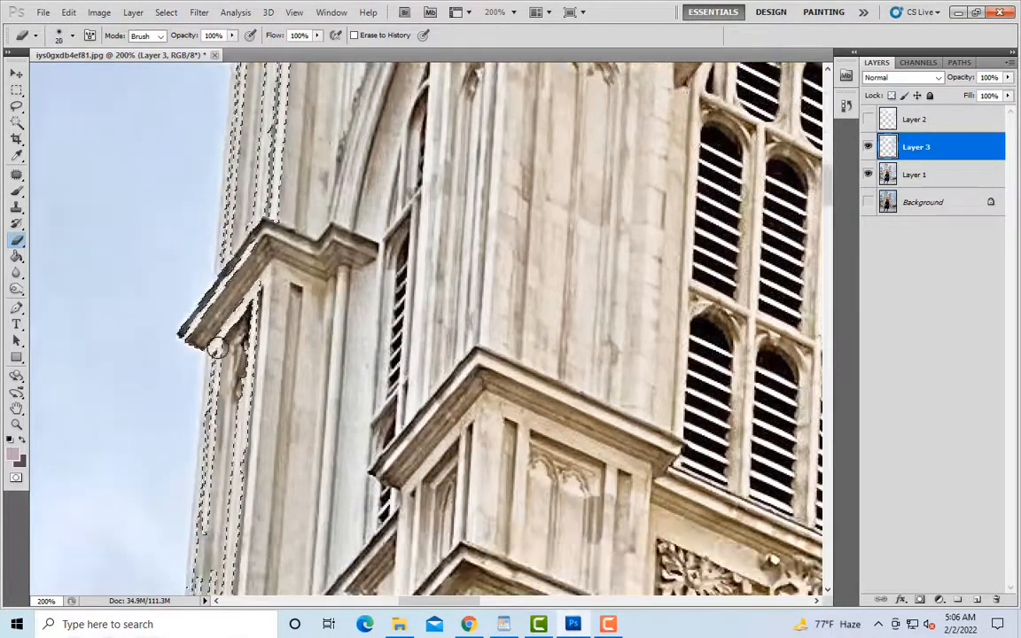
Step: Erase the strips below the left tower's ledge, down to the cornice above the clock, using brush sizes 30 and 15
{"action": "scroll", "coordinate": [235, 333], "scroll_direction": "down", "scroll_amount": 2}
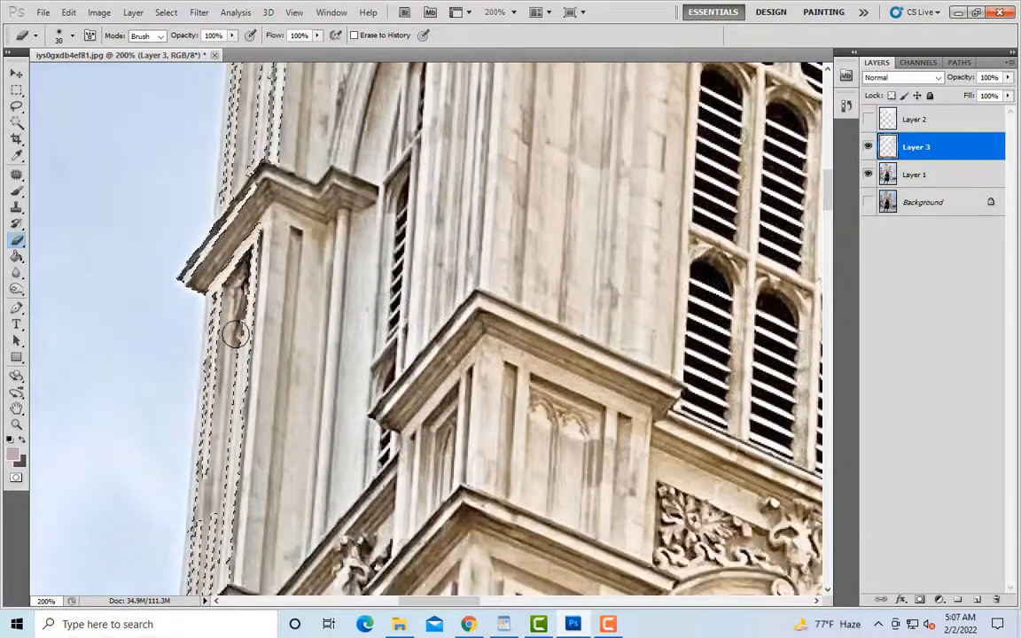
{"action": "scroll", "coordinate": [247, 278], "scroll_direction": "down", "scroll_amount": 2}
{"action": "key", "text": "bracketright"}
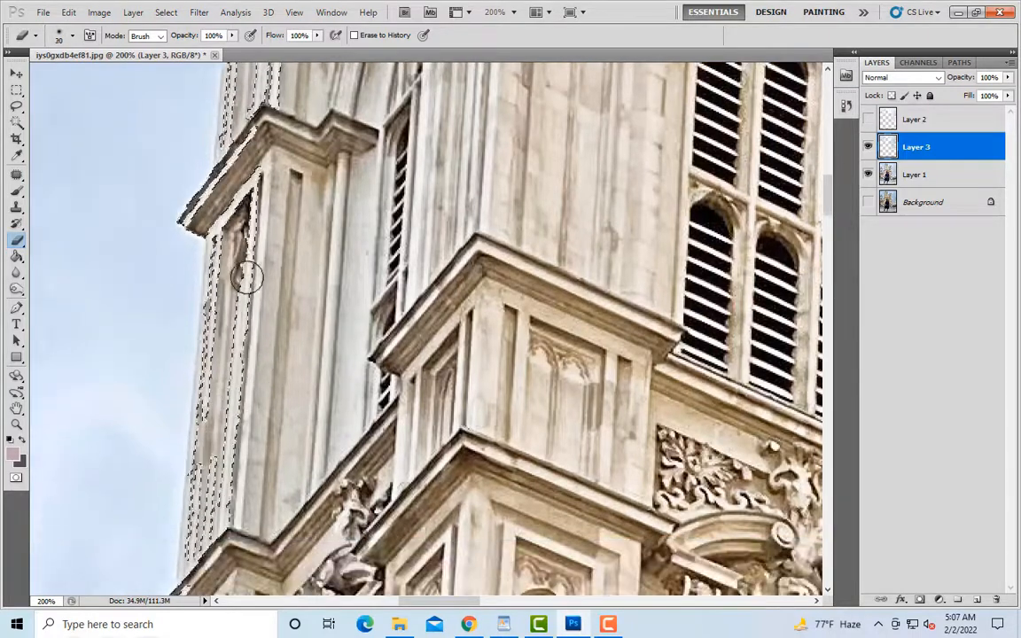
{"action": "scroll", "coordinate": [232, 483], "scroll_direction": "down", "scroll_amount": 2}
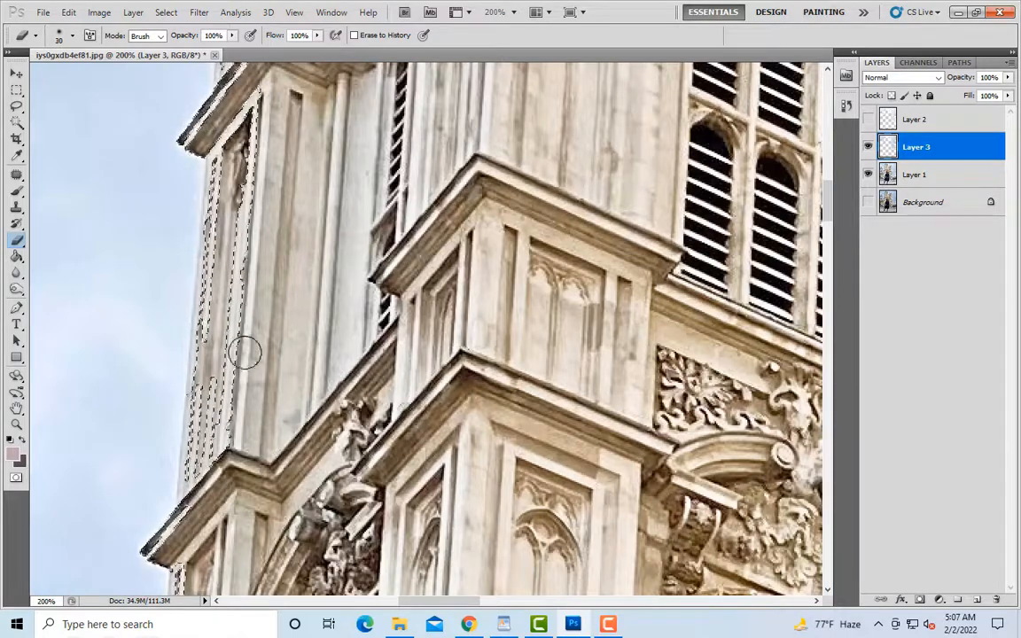
{"action": "scroll", "coordinate": [245, 352], "scroll_direction": "down", "scroll_amount": 2}
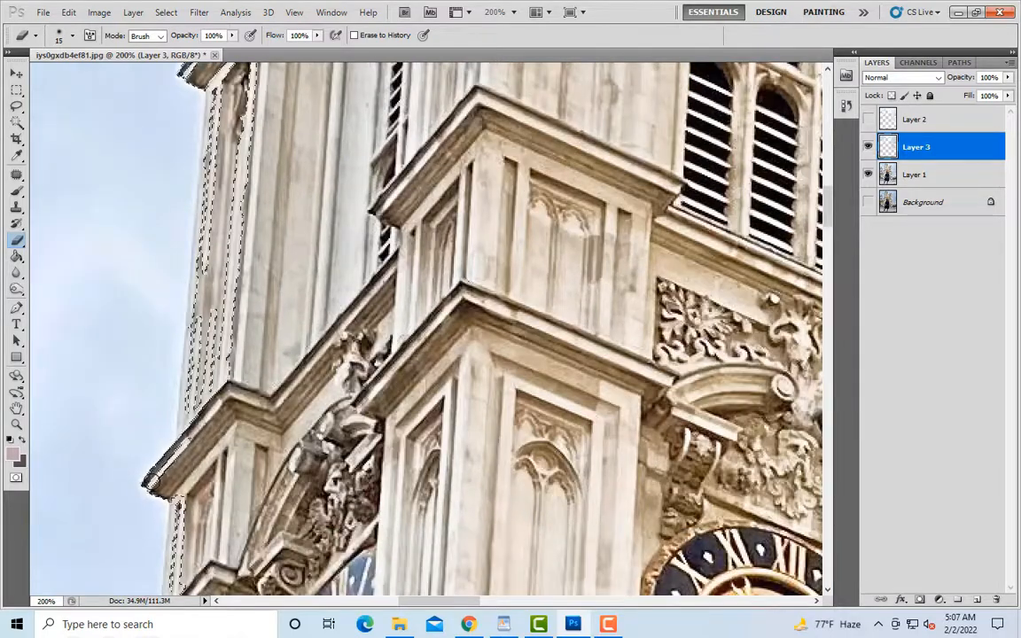
Step: Erase the selected strips along the left tower's outer edge beside and below the clock on Layer 3, using brush sizes from 10 to 25
{"action": "scroll", "coordinate": [184, 330], "scroll_direction": "down", "scroll_amount": 5}
{"action": "key", "text": "bracketright"}
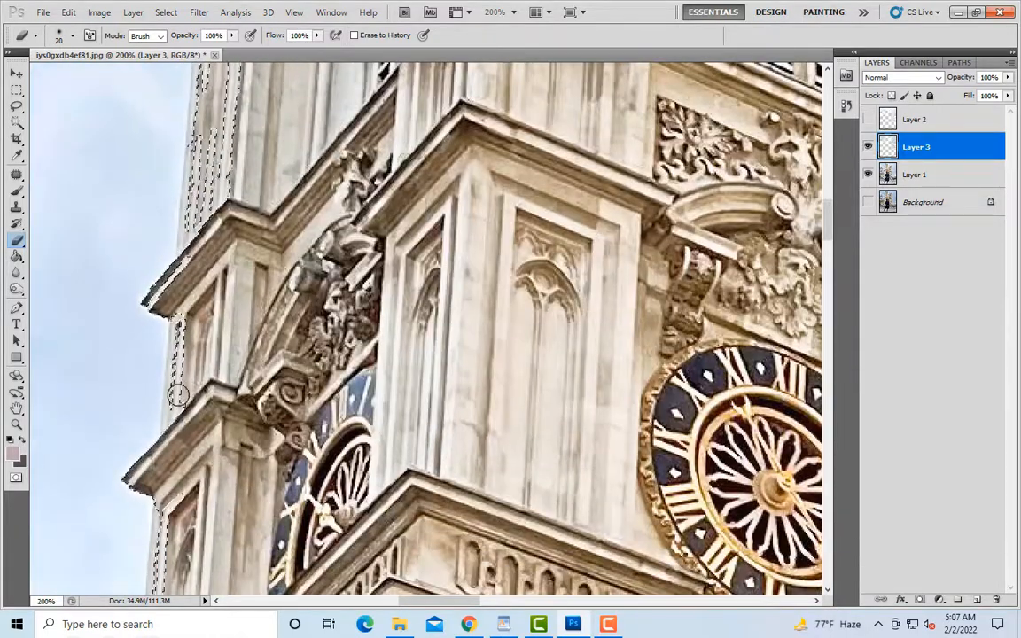
{"action": "scroll", "coordinate": [177, 396], "scroll_direction": "down", "scroll_amount": 5}
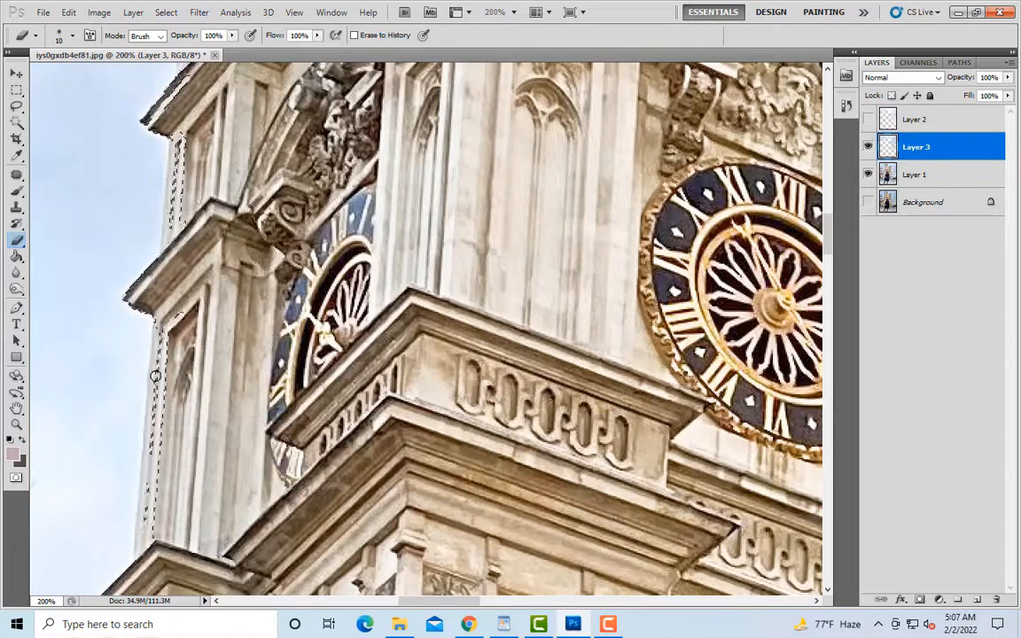
{"action": "scroll", "coordinate": [164, 417], "scroll_direction": "down", "scroll_amount": 2}
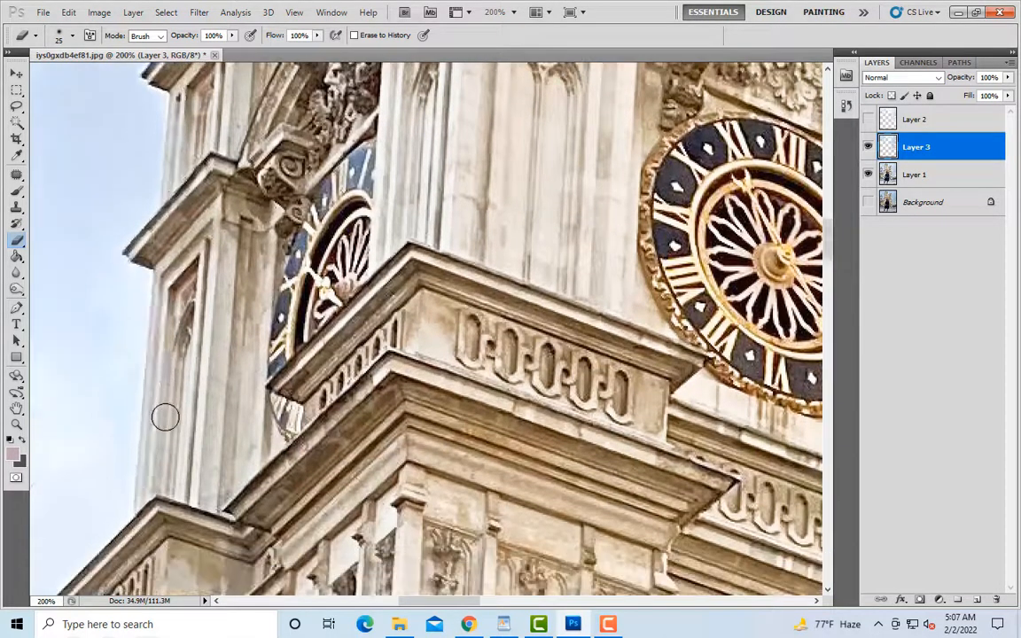
{"action": "key", "text": "bracketleft"}
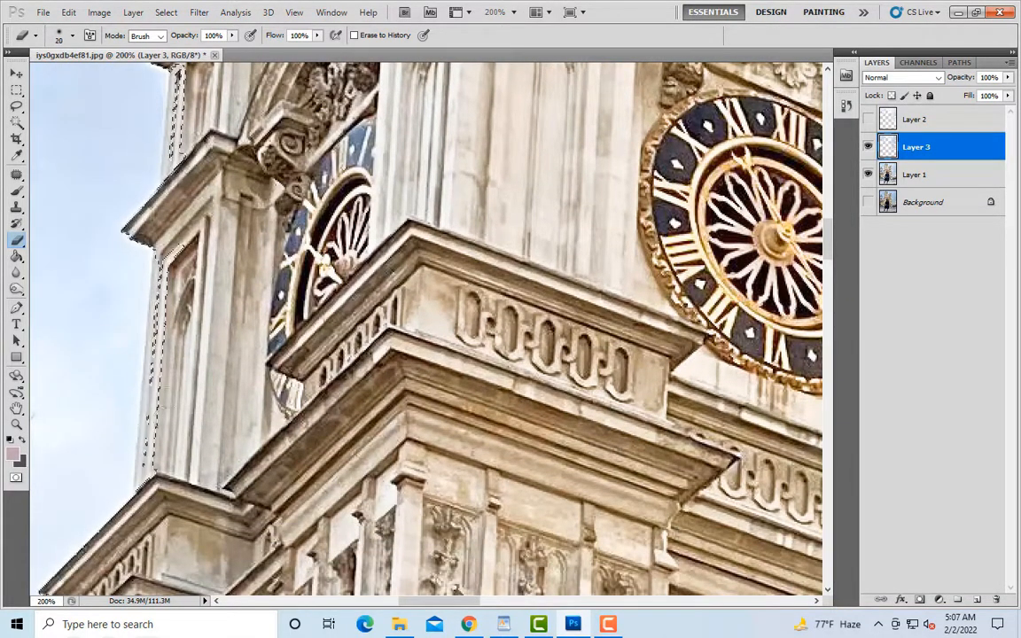
{"action": "scroll", "coordinate": [108, 459], "scroll_direction": "down", "scroll_amount": 5}
{"action": "scroll", "coordinate": [440, 473], "scroll_direction": "down", "scroll_amount": 2}
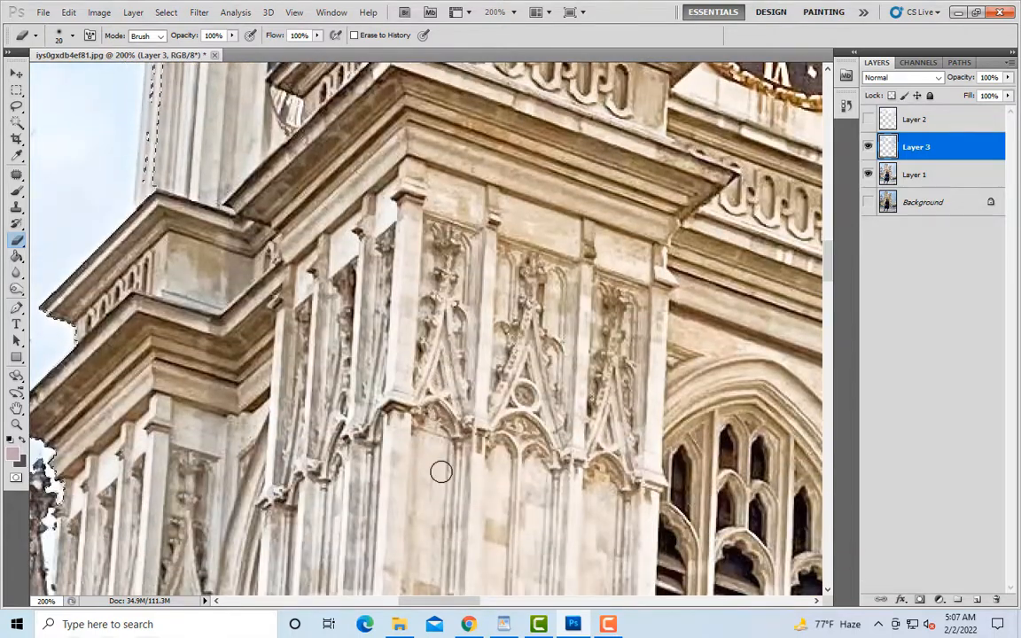
Step: Erase the leftover fragments at the left tower's upper corner beside its outer pinnacle on Layer 3, using brush sizes 15 and 9
{"action": "key", "text": "ctrl+minus"}
{"action": "scroll", "coordinate": [440, 472], "scroll_direction": "up", "scroll_amount": 1}
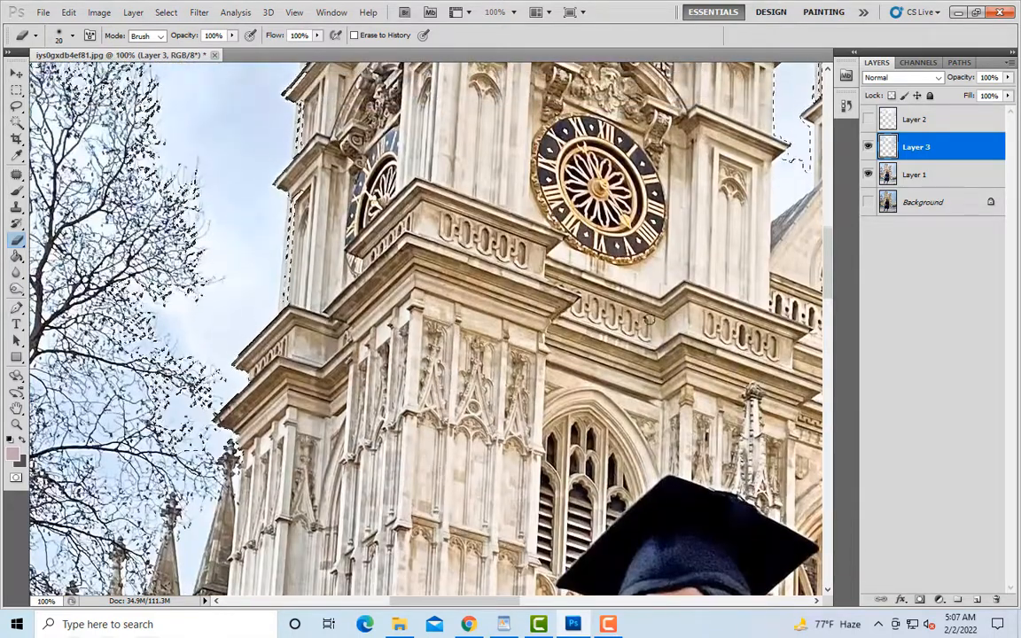
{"action": "key", "text": "ctrl+minus"}
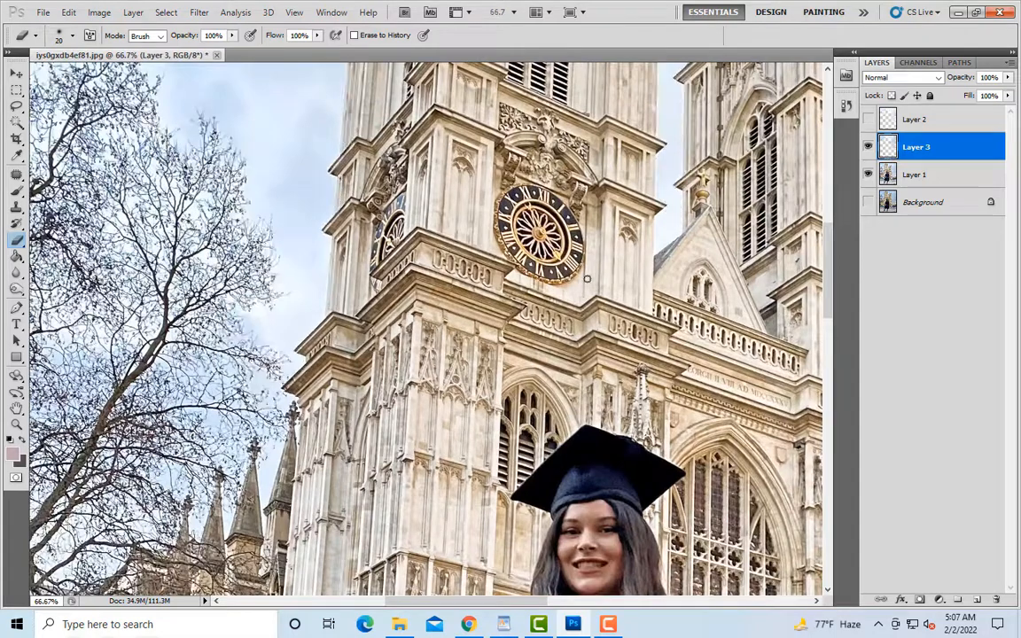
{"action": "scroll", "coordinate": [586, 279], "scroll_direction": "up", "scroll_amount": 8}
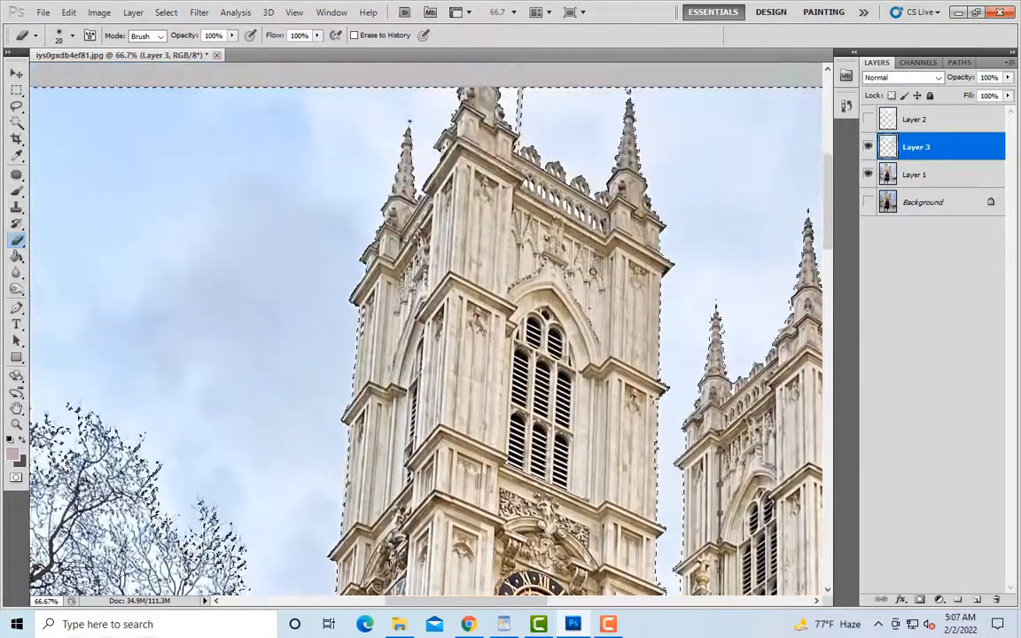
{"action": "key", "text": "ctrl+plus"}
{"action": "key", "text": "ctrl+plus"}
{"action": "key", "text": "ctrl+plus"}
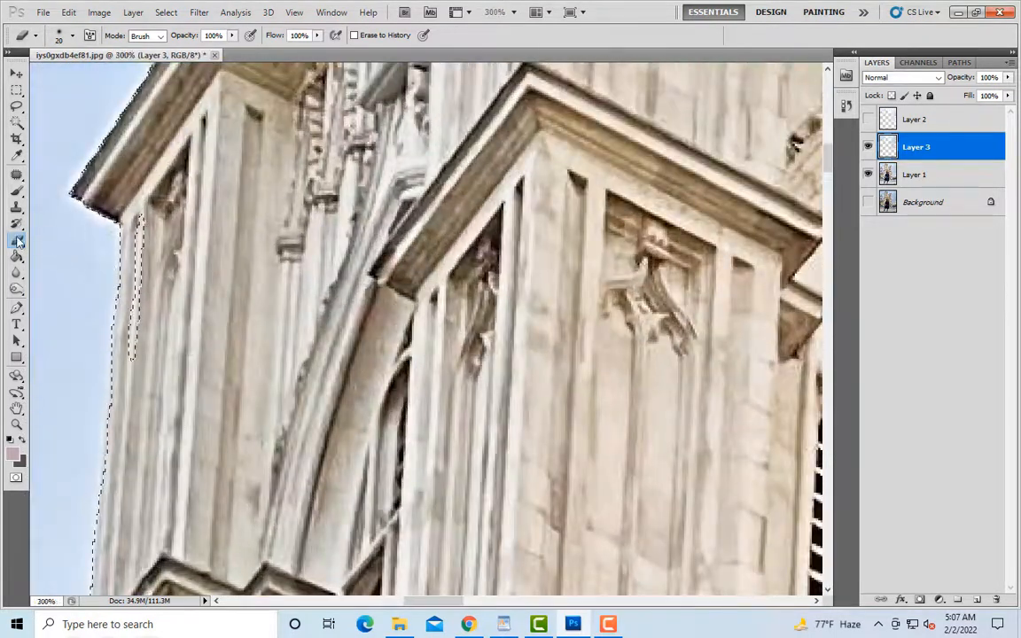
{"action": "key", "text": "ctrl+minus"}
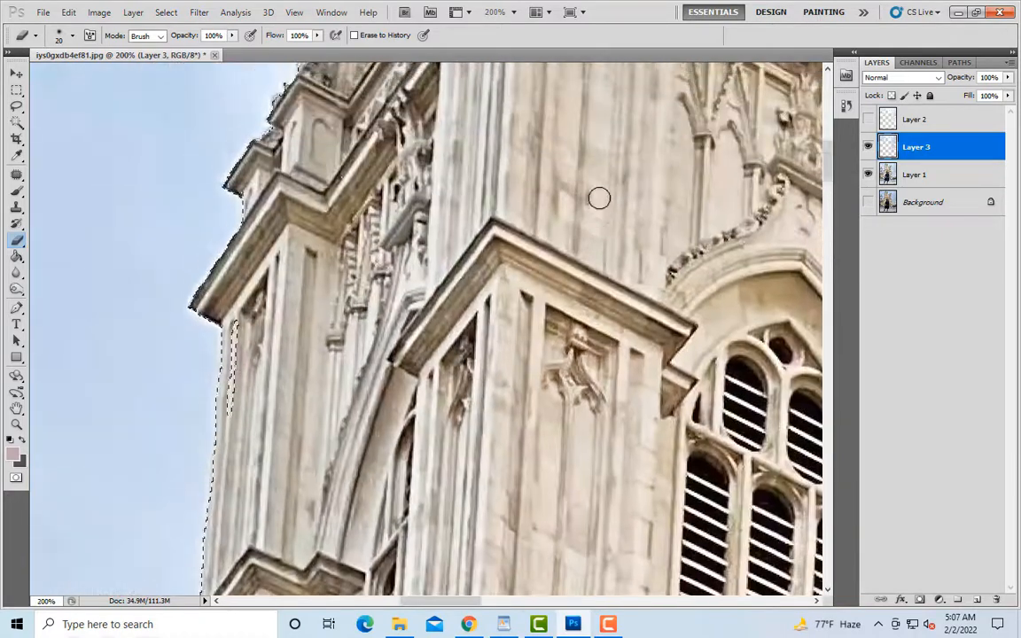
{"action": "scroll", "coordinate": [601, 197], "scroll_direction": "up", "scroll_amount": 7}
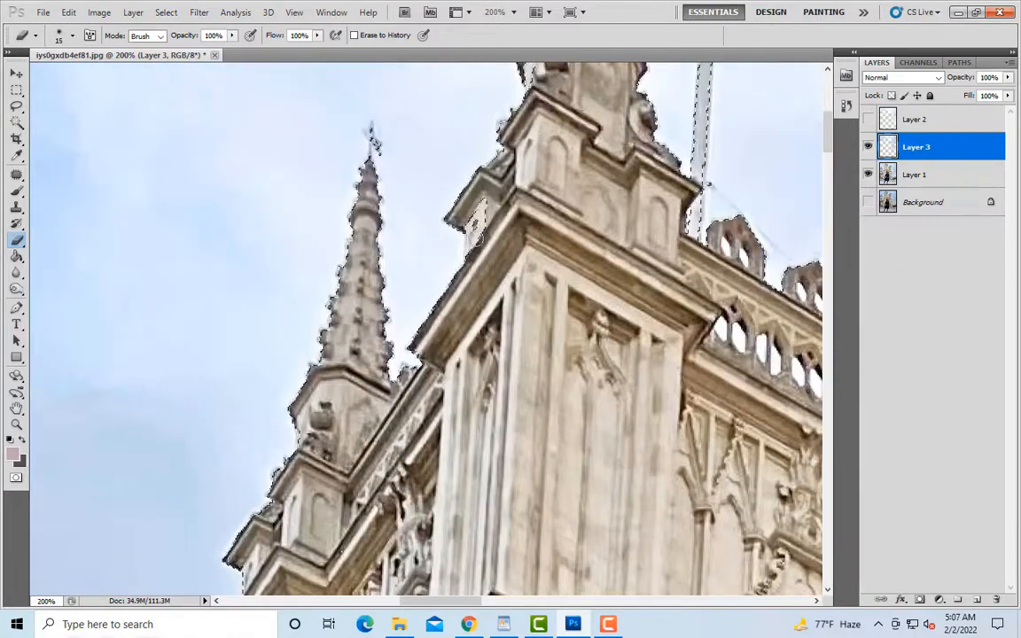
{"action": "key", "text": "bracketleft"}
{"action": "key", "text": "bracketleft"}
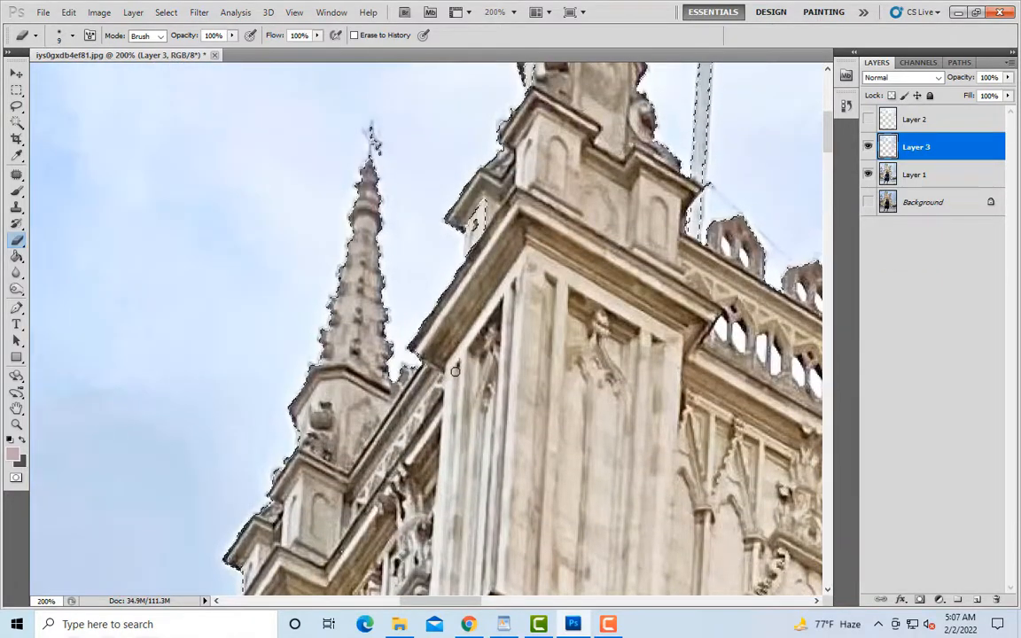
Step: Erase the selected strip along the left tower's inner edge, facing the gap between the towers, with a brush size of 9
{"action": "key", "text": "ctrl+minus"}
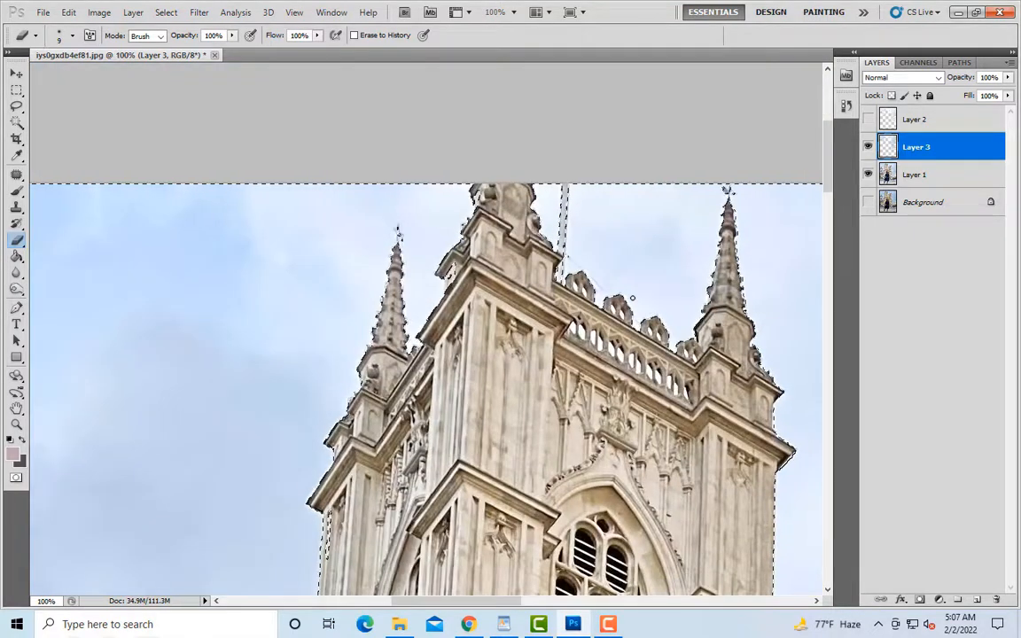
{"action": "scroll", "coordinate": [628, 286], "scroll_direction": "down", "scroll_amount": 5}
{"action": "scroll", "coordinate": [627, 285], "scroll_direction": "down", "scroll_amount": 1}
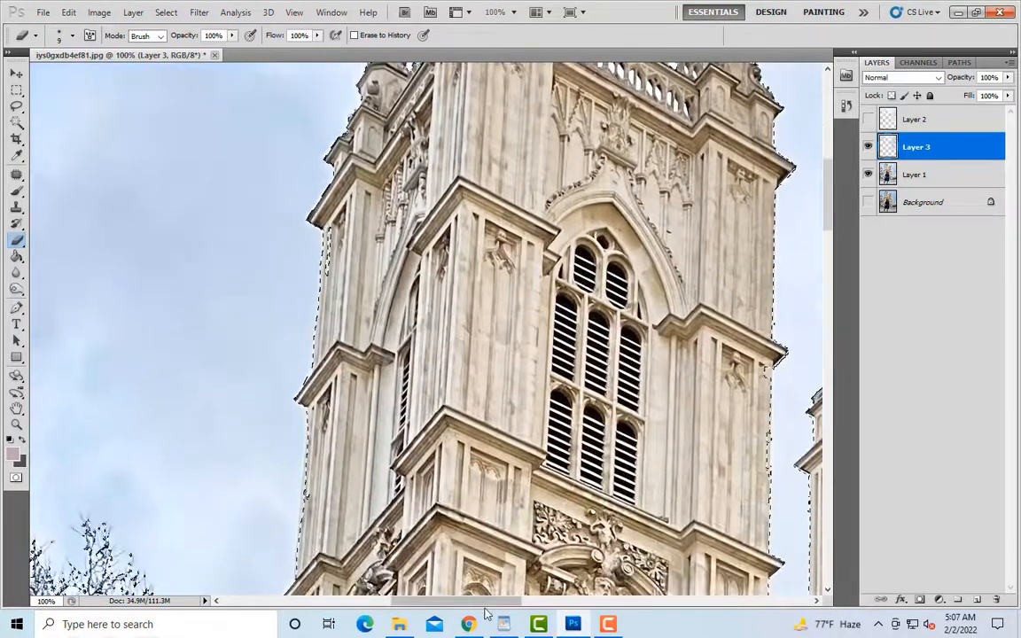
{"action": "left_click_drag", "start_coordinate": [520, 602], "coordinate": [564, 604]}
{"action": "key", "text": "ctrl+plus"}
{"action": "key", "text": "ctrl+plus"}
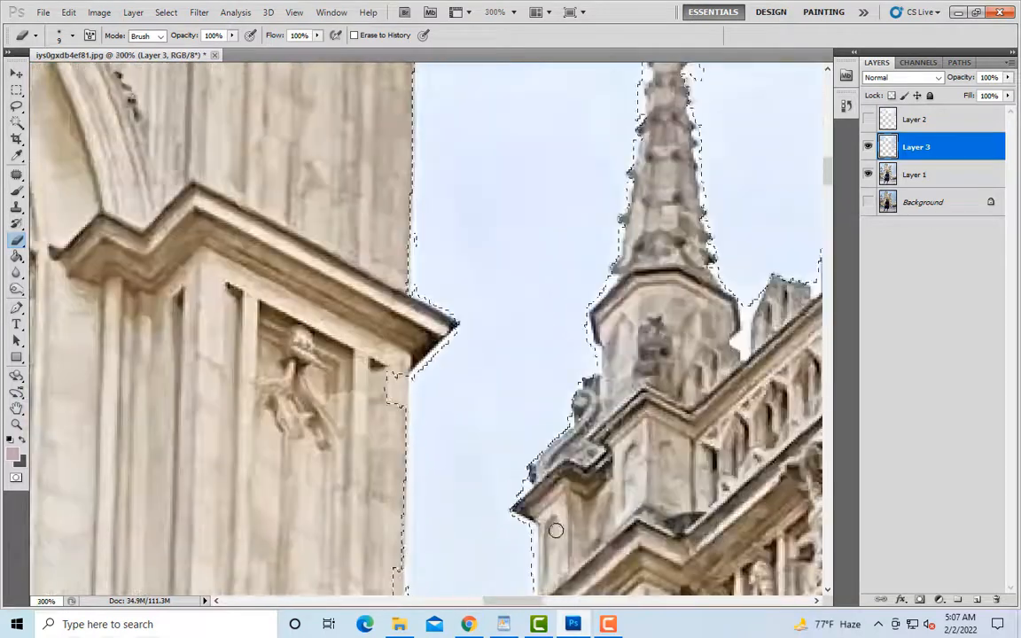
{"action": "scroll", "coordinate": [389, 369], "scroll_direction": "down", "scroll_amount": 4}
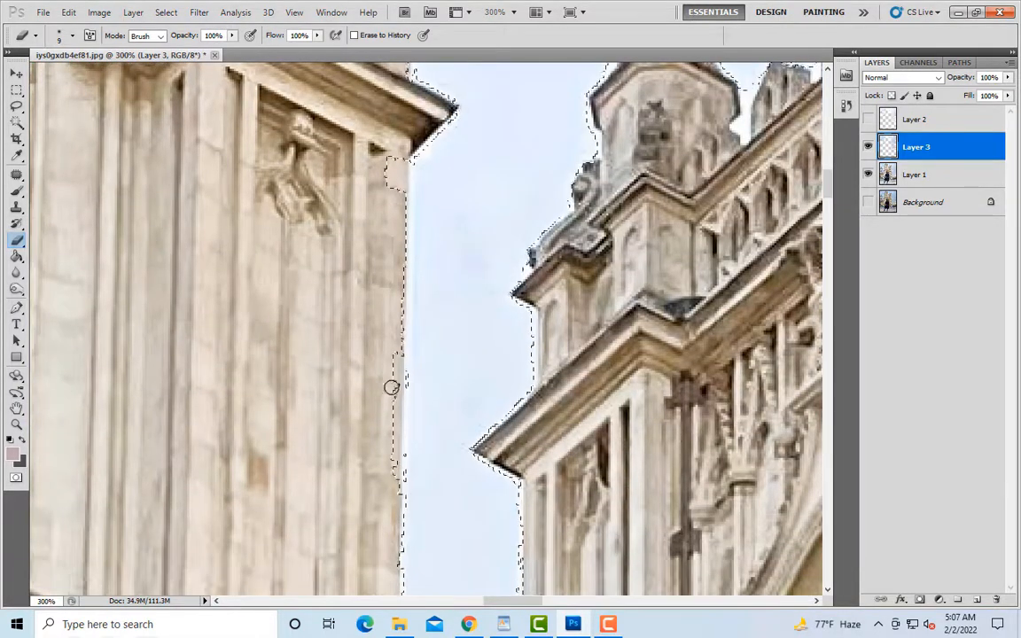
{"action": "key", "text": "ctrl+minus"}
{"action": "scroll", "coordinate": [394, 467], "scroll_direction": "down", "scroll_amount": 8}
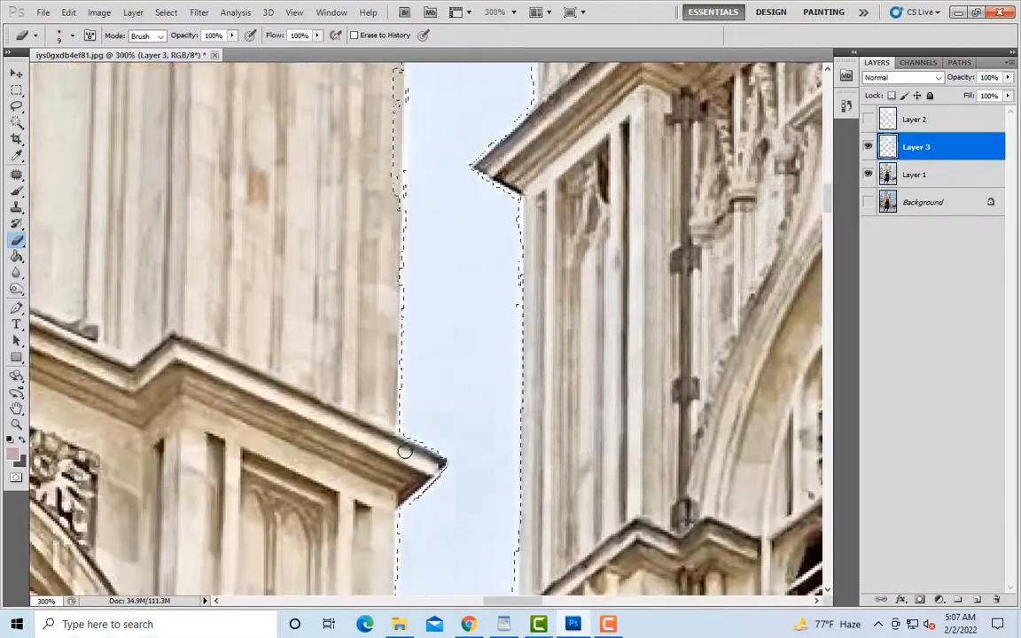
{"action": "scroll", "coordinate": [429, 422], "scroll_direction": "down", "scroll_amount": 3}
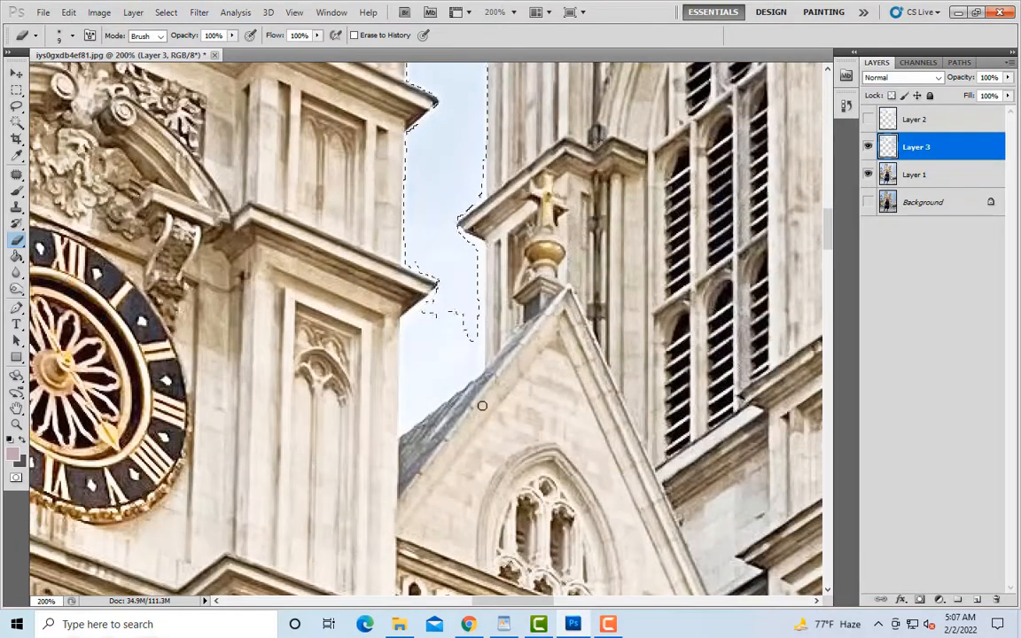
Step: Clear the selection, lasso the missing sky patch above the gable roof on Layer 1, and copy it to a new layer
{"action": "left_click", "coordinate": [17, 91]}
{"action": "key", "text": "ctrl+d"}
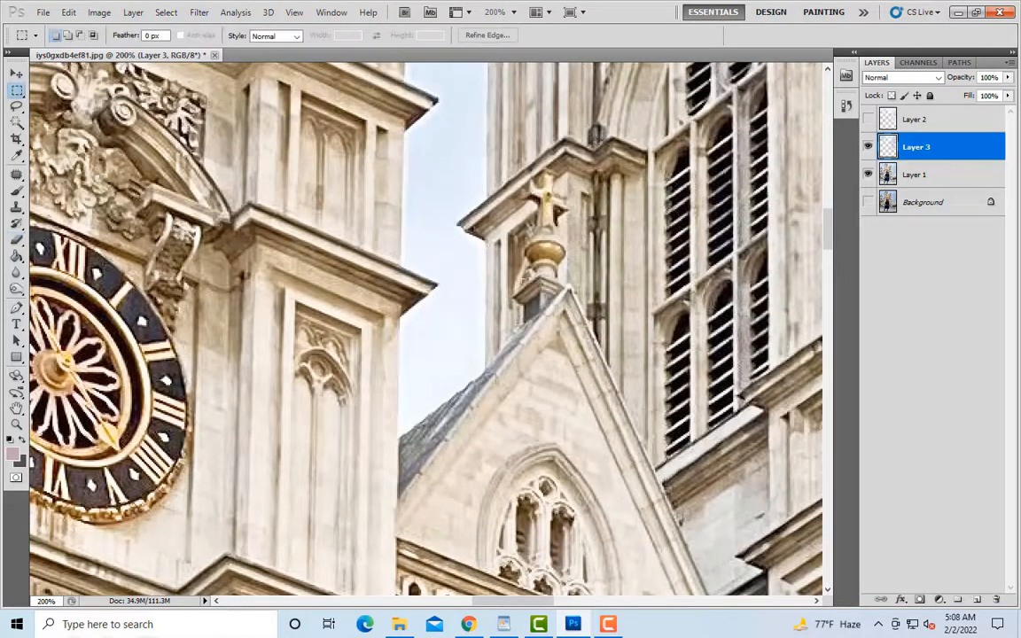
{"action": "left_click", "coordinate": [906, 177]}
{"action": "left_click", "coordinate": [16, 107]}
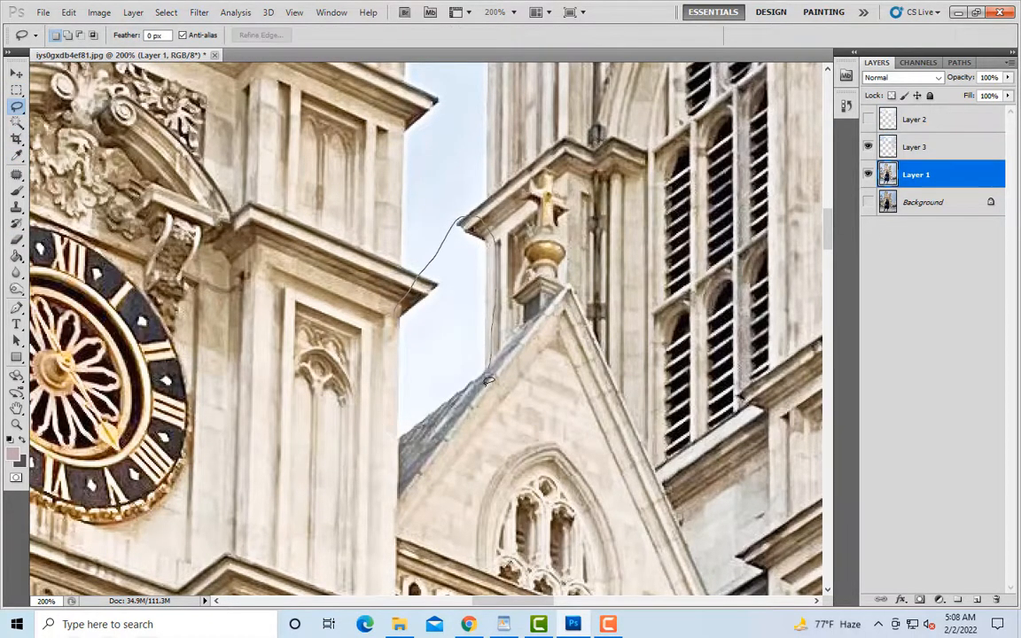
{"action": "left_click_drag", "start_coordinate": [401, 437], "coordinate": [394, 439]}
{"action": "key", "text": "ctrl+j"}
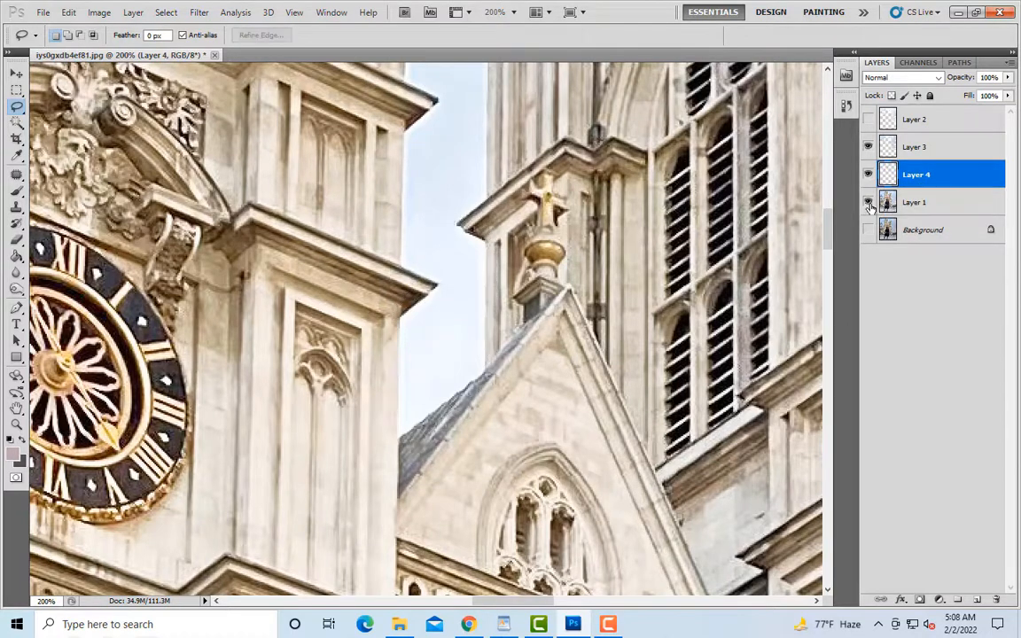
Step: Merge the copied sky patch with Layer 3 and load the merged layer's pixels as a selection over the visible Layer 1
{"action": "left_click", "coordinate": [867, 203]}
{"action": "left_click", "coordinate": [935, 148], "text": "ctrl"}
{"action": "right_click", "coordinate": [934, 148]}
{"action": "left_click", "coordinate": [913, 448]}
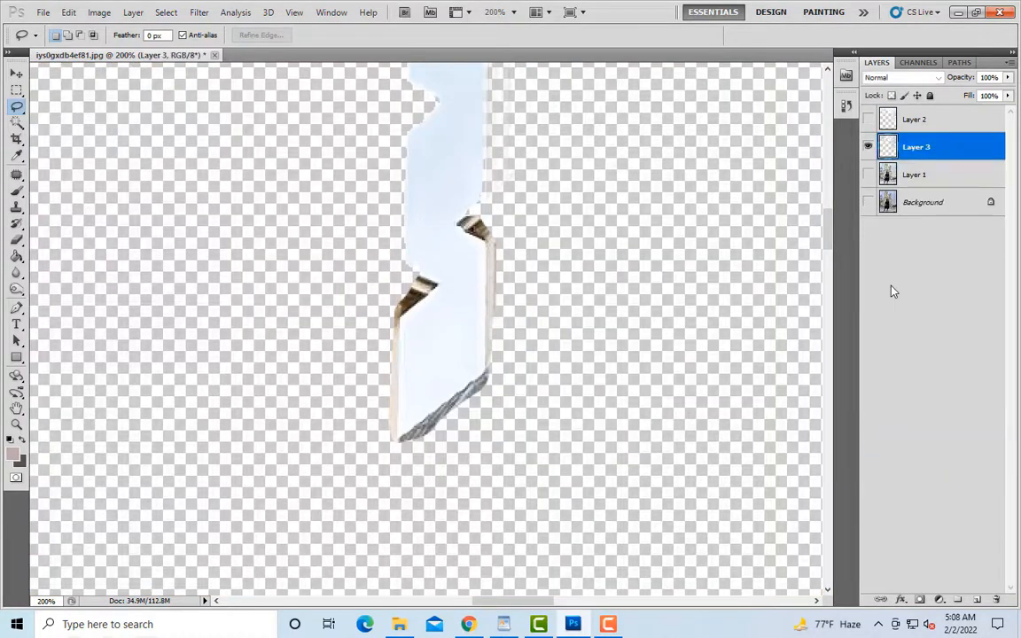
{"action": "left_click", "coordinate": [888, 146], "text": "ctrl"}
{"action": "left_click", "coordinate": [867, 174]}
Step: Erase the patch's building strip along the right tower's inner edge above the gable roof, using brush sizes 8 and 10
{"action": "key", "text": "ctrl+plus"}
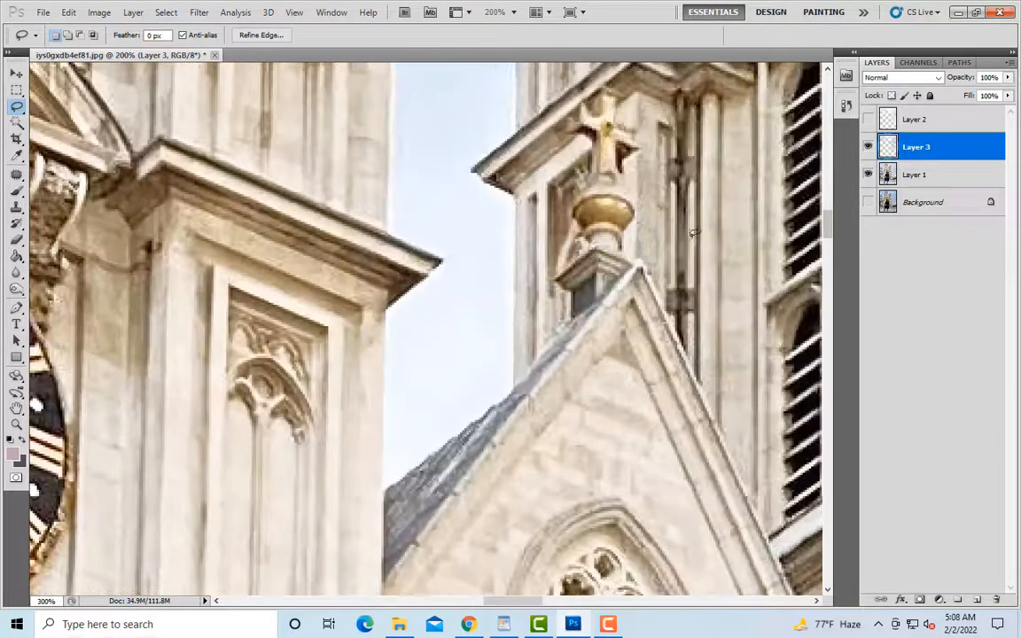
{"action": "left_click", "coordinate": [16, 239]}
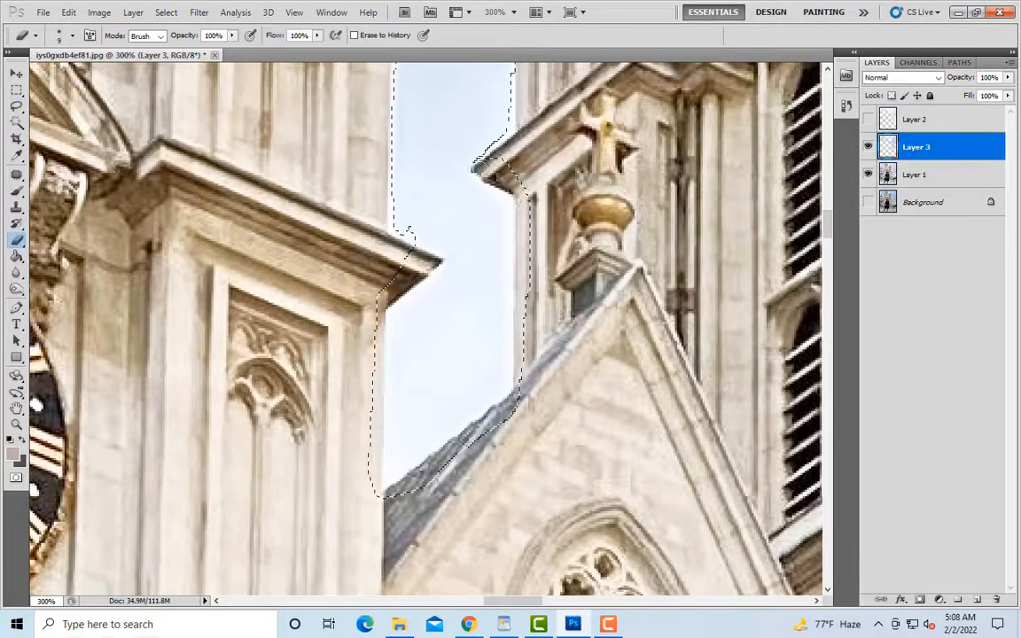
{"action": "key", "text": "bracketright"}
{"action": "scroll", "coordinate": [528, 218], "scroll_direction": "down", "scroll_amount": 1}
{"action": "scroll", "coordinate": [528, 219], "scroll_direction": "down", "scroll_amount": 1}
{"action": "key", "text": "bracketleft"}
{"action": "key", "text": "bracketleft"}
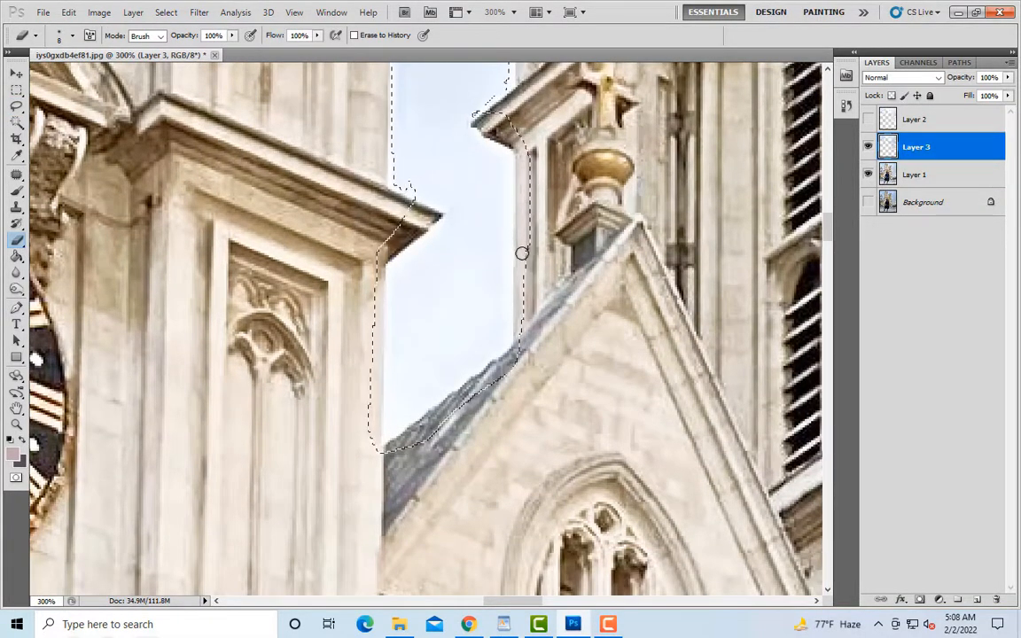
{"action": "key", "text": "bracketright"}
{"action": "key", "text": "bracketright"}
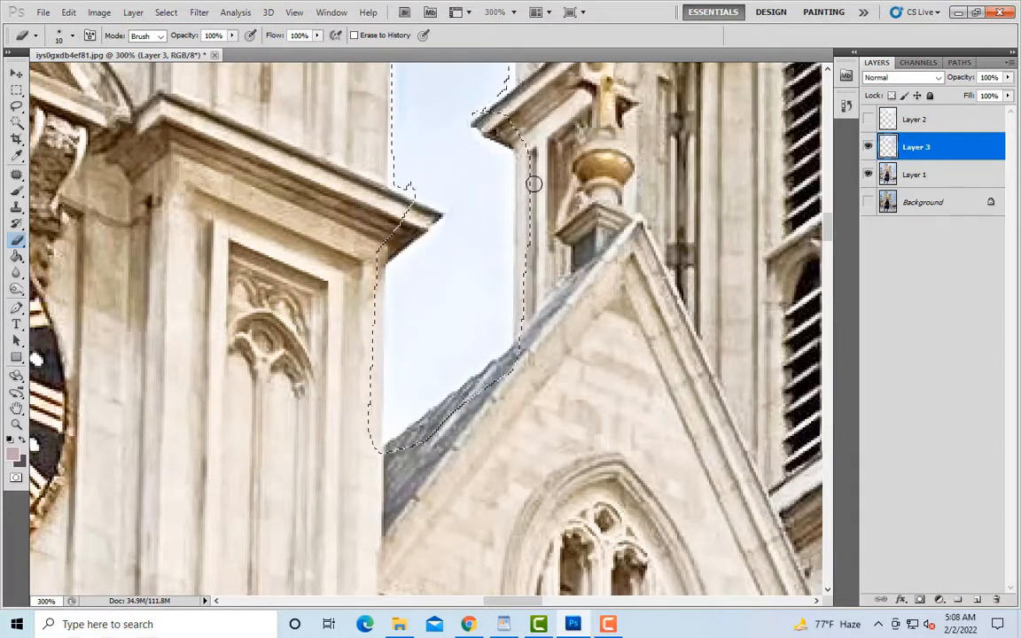
Step: Erase the patch's strips over the gable roof and the left tower's adjoining edge, using brush sizes 15 and 9
{"action": "scroll", "coordinate": [512, 328], "scroll_direction": "down", "scroll_amount": 3}
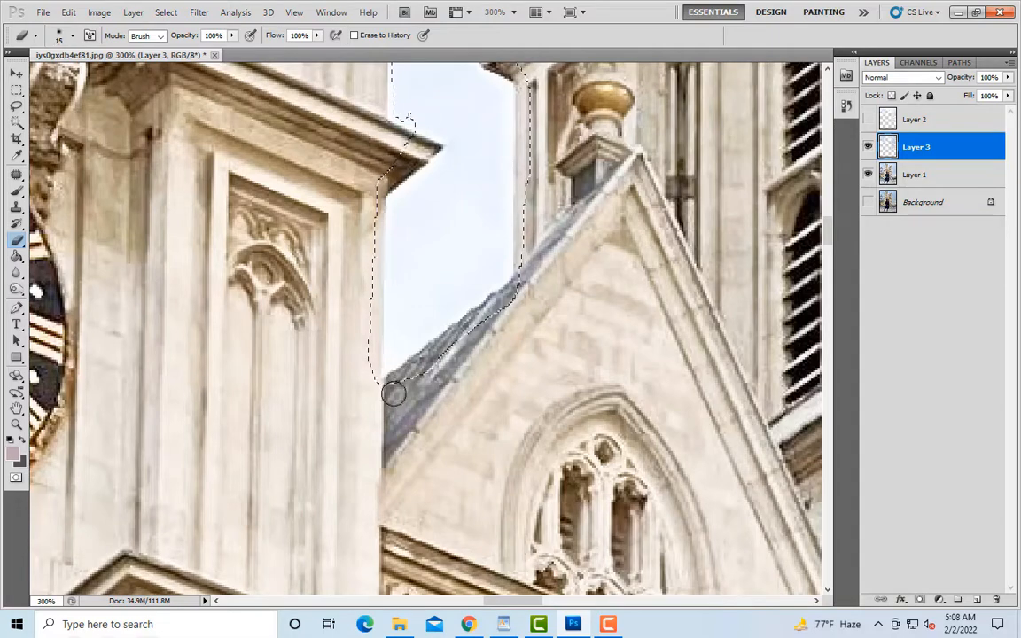
{"action": "key", "text": "bracketright"}
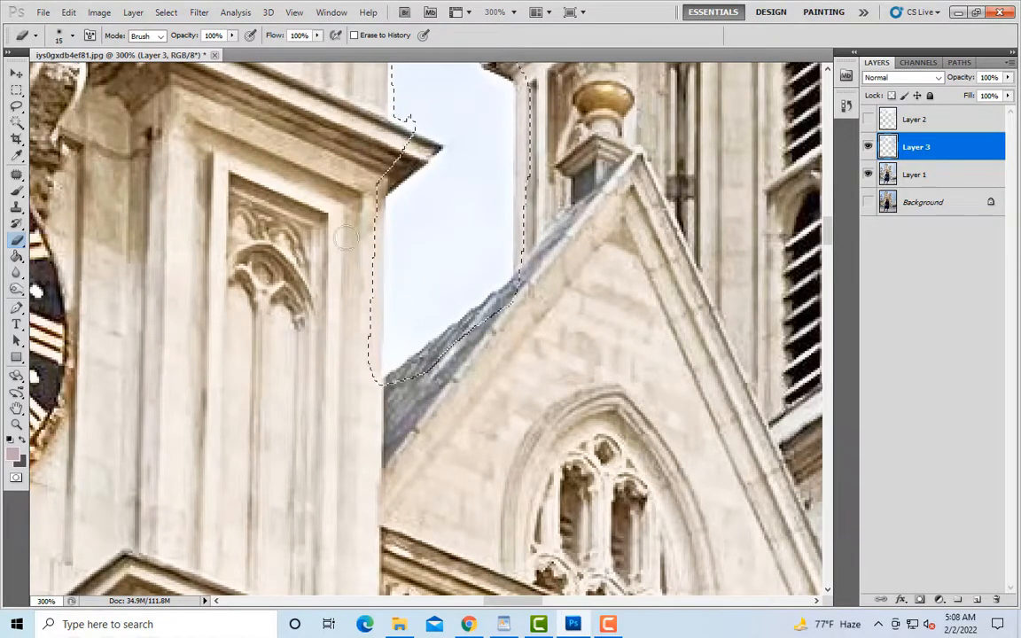
{"action": "scroll", "coordinate": [380, 141], "scroll_direction": "down", "scroll_amount": 2}
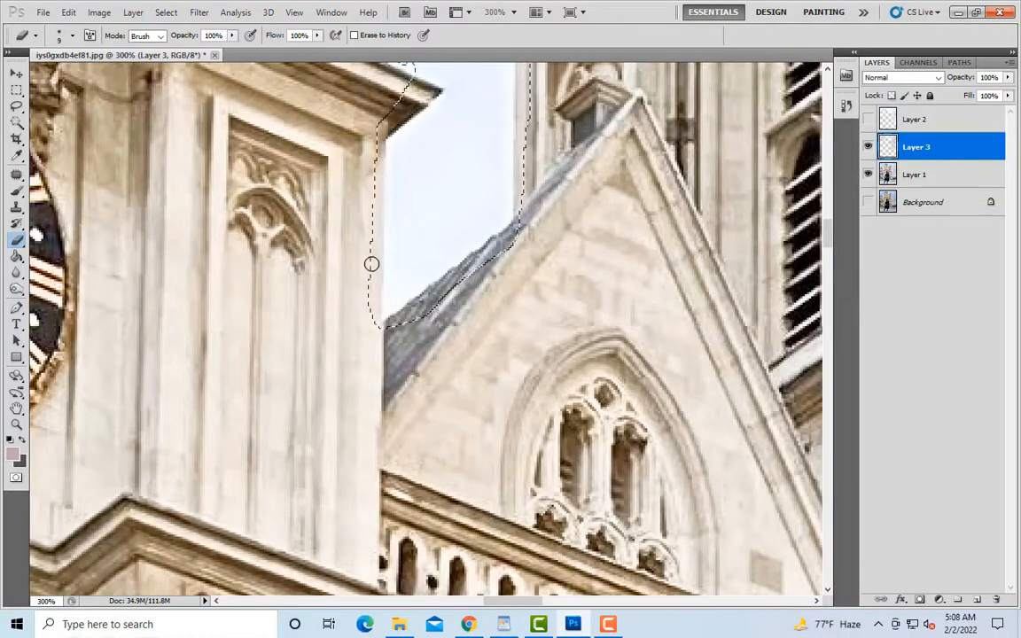
{"action": "scroll", "coordinate": [359, 304], "scroll_direction": "down", "scroll_amount": 4}
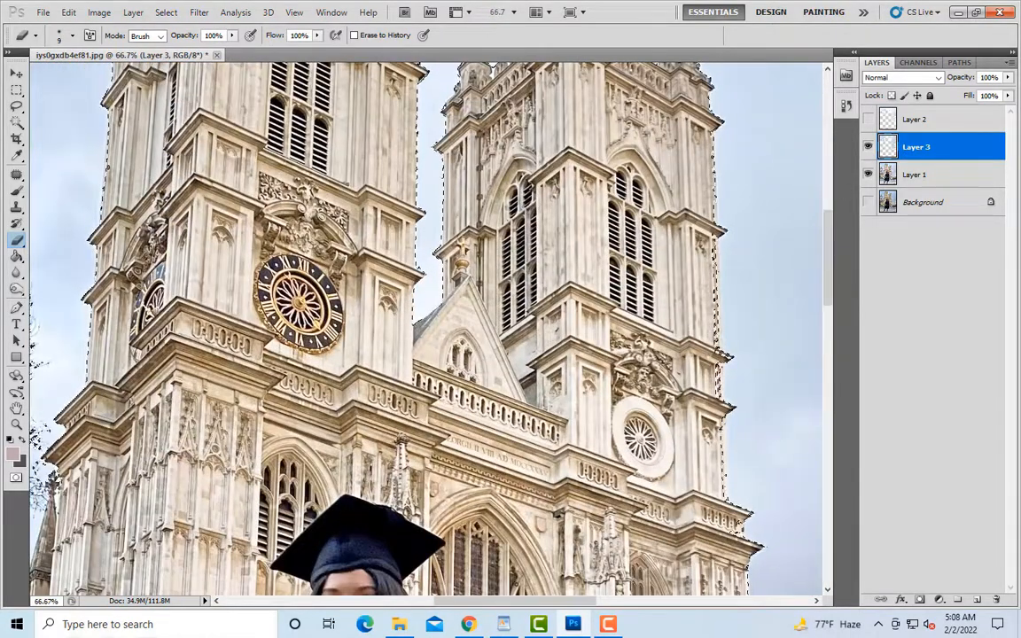
Step: Erase Layer 3's building strip along the right tower's outer edge from the louvred windows to the carved relief, using brush sizes 15 and 25
{"action": "left_click_drag", "start_coordinate": [554, 602], "coordinate": [589, 602]}
{"action": "key", "text": "ctrl+plus"}
{"action": "key", "text": "ctrl+plus"}
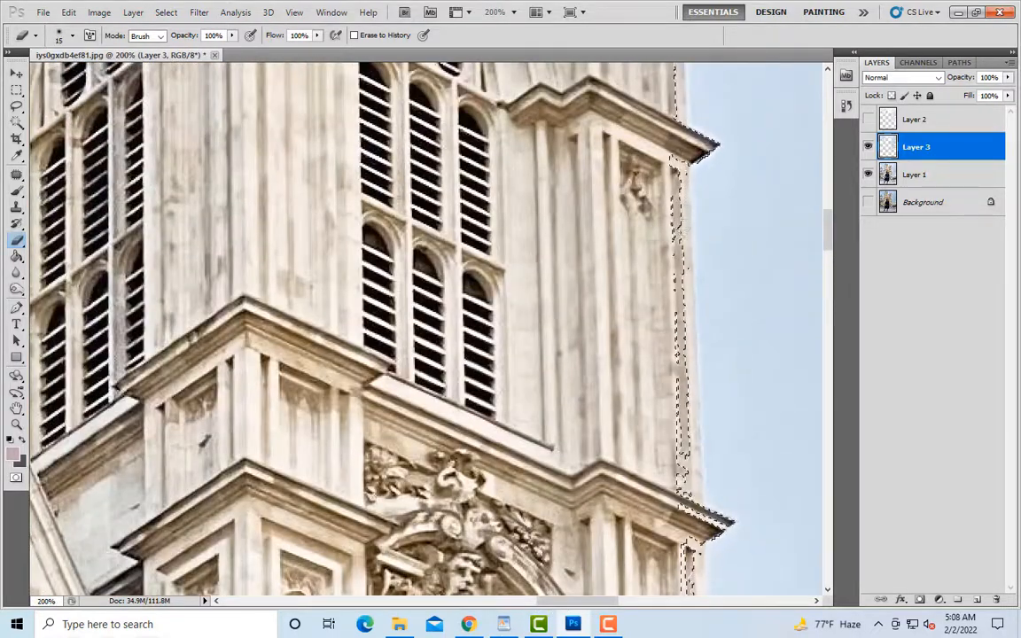
{"action": "key", "text": "ctrl+d"}
{"action": "key", "text": "ctrl+z"}
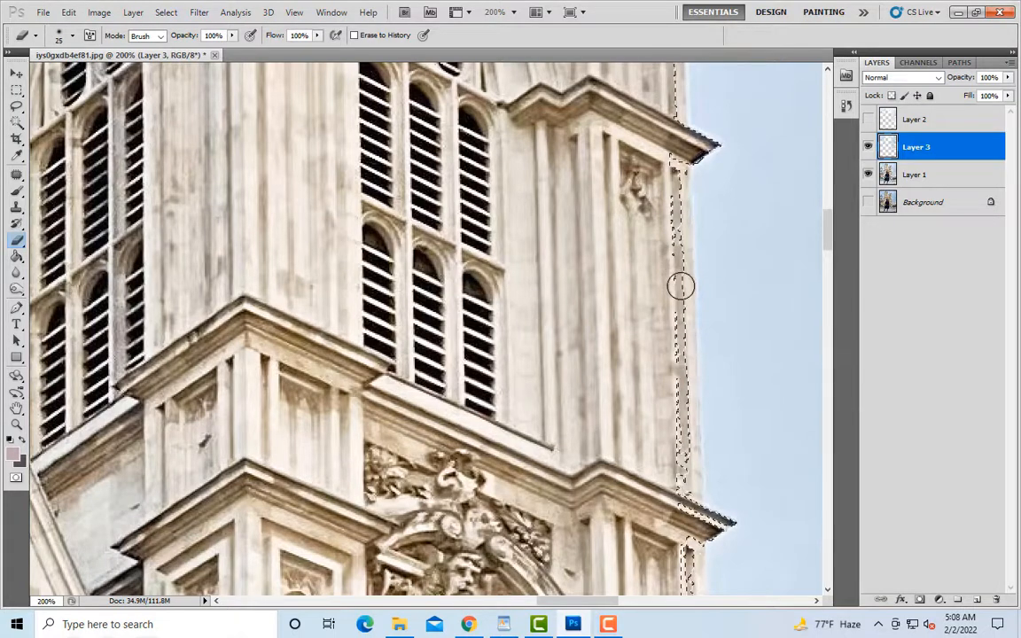
{"action": "scroll", "coordinate": [681, 286], "scroll_direction": "down", "scroll_amount": 2}
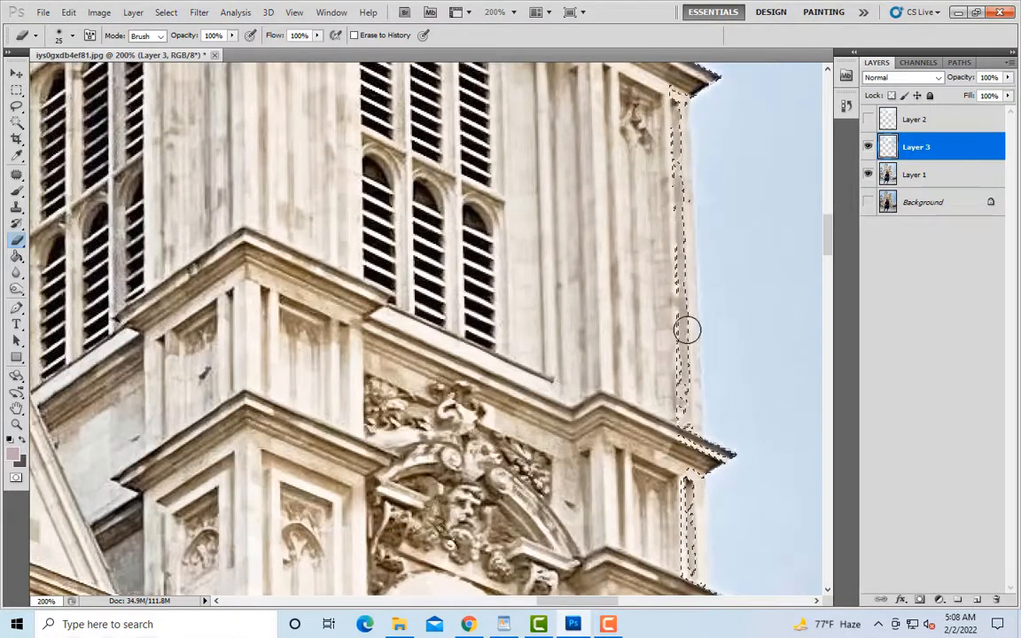
{"action": "scroll", "coordinate": [687, 474], "scroll_direction": "down", "scroll_amount": 2}
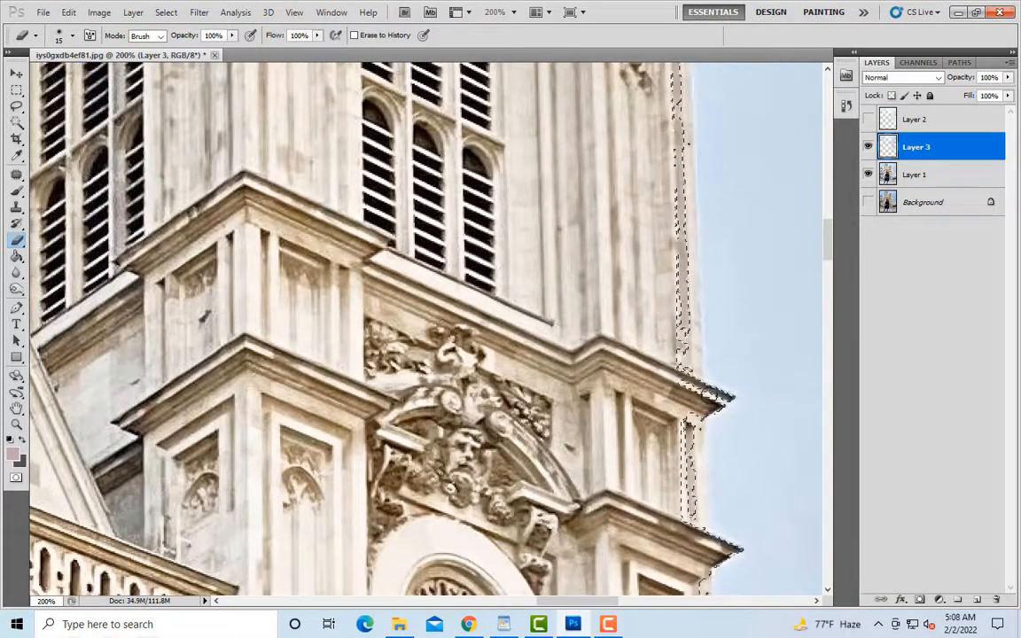
{"action": "scroll", "coordinate": [700, 373], "scroll_direction": "down", "scroll_amount": 2}
{"action": "key", "text": "bracketright"}
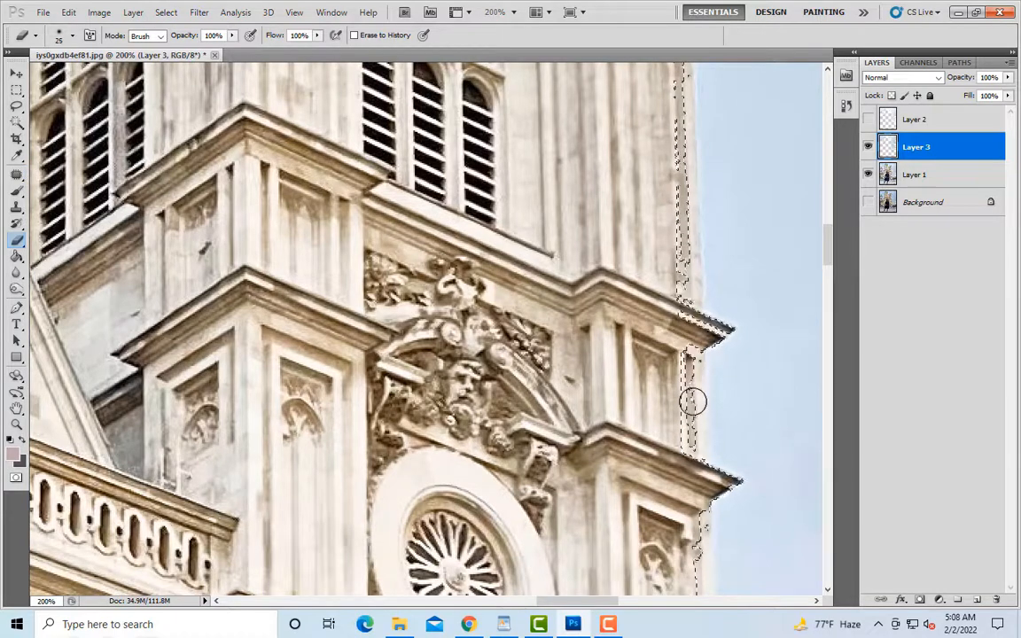
{"action": "scroll", "coordinate": [692, 452], "scroll_direction": "down", "scroll_amount": 4}
{"action": "key", "text": "bracketleft"}
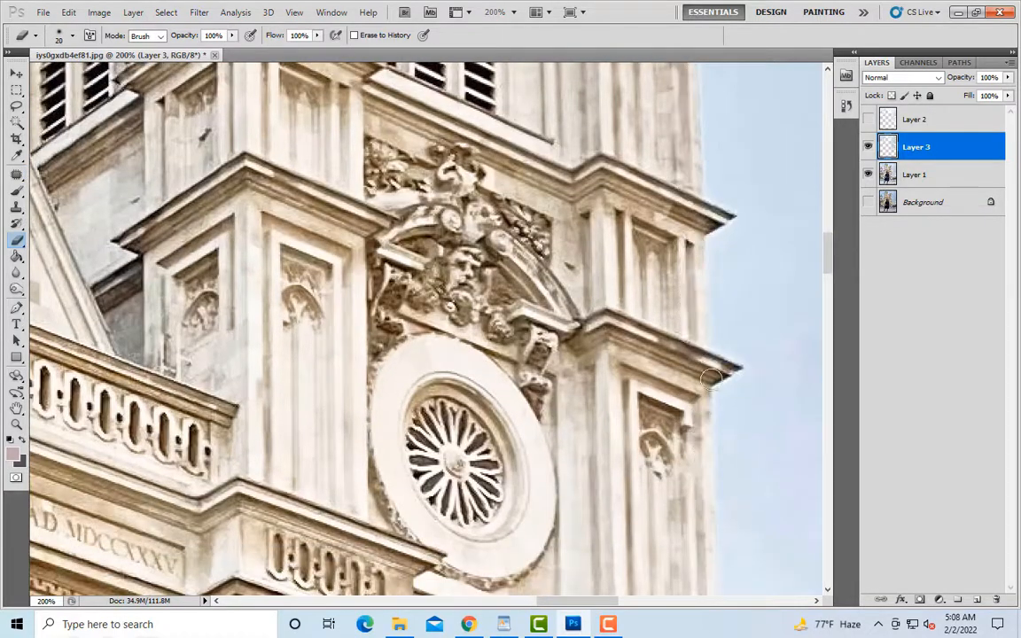
Step: Erase Layer 3's building strip beside the right tower's rose window and along the balustrade's outer end, using brush sizes 25, 20 and 10
{"action": "scroll", "coordinate": [709, 372], "scroll_direction": "down", "scroll_amount": 2}
{"action": "key", "text": "bracketleft"}
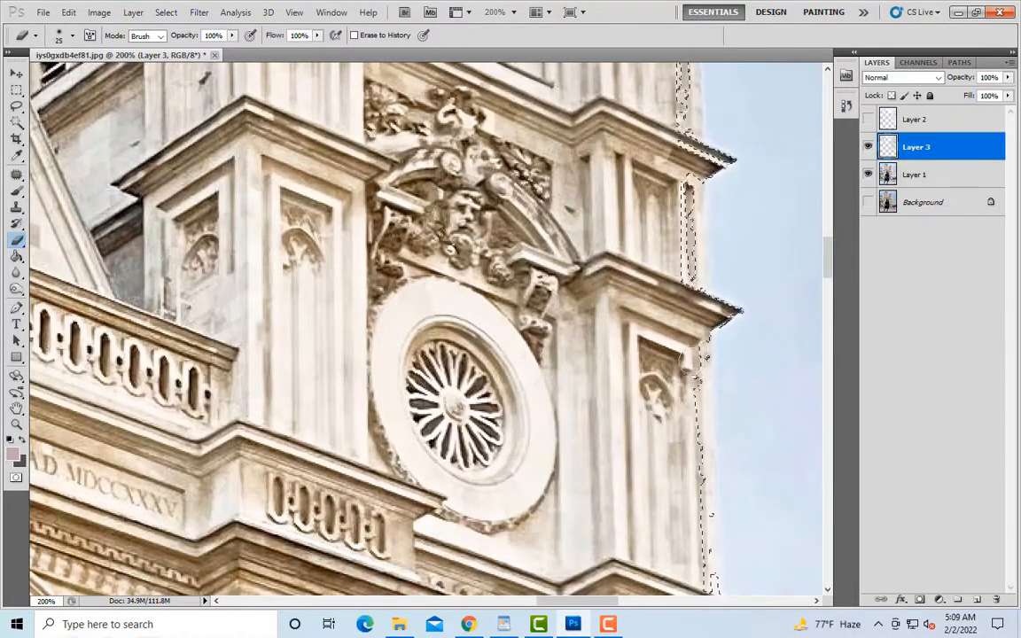
{"action": "scroll", "coordinate": [687, 359], "scroll_direction": "down", "scroll_amount": 4}
{"action": "key", "text": "bracketleft"}
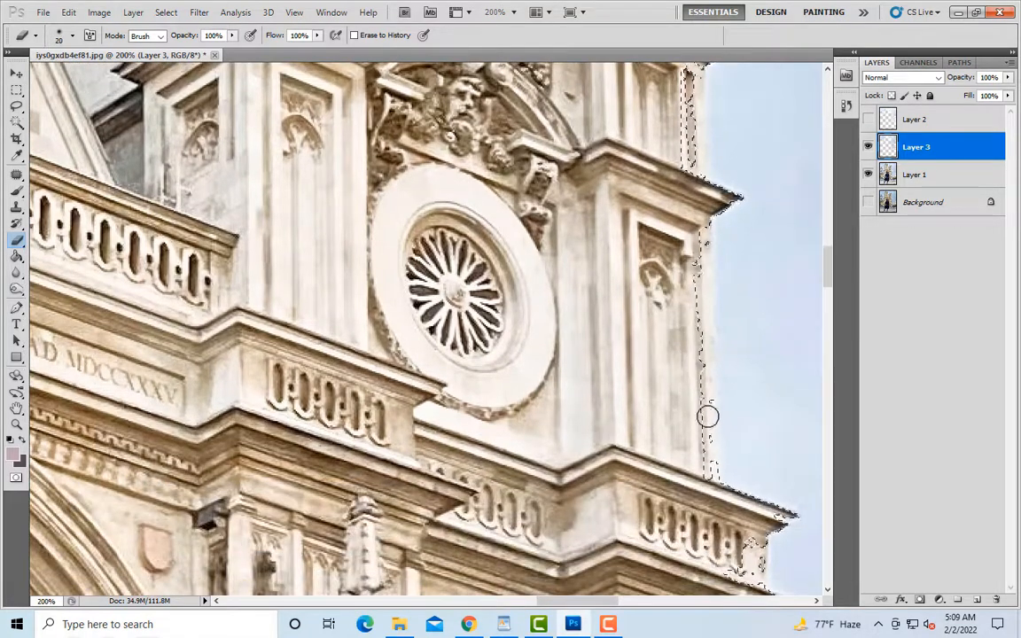
{"action": "scroll", "coordinate": [709, 470], "scroll_direction": "down", "scroll_amount": 4}
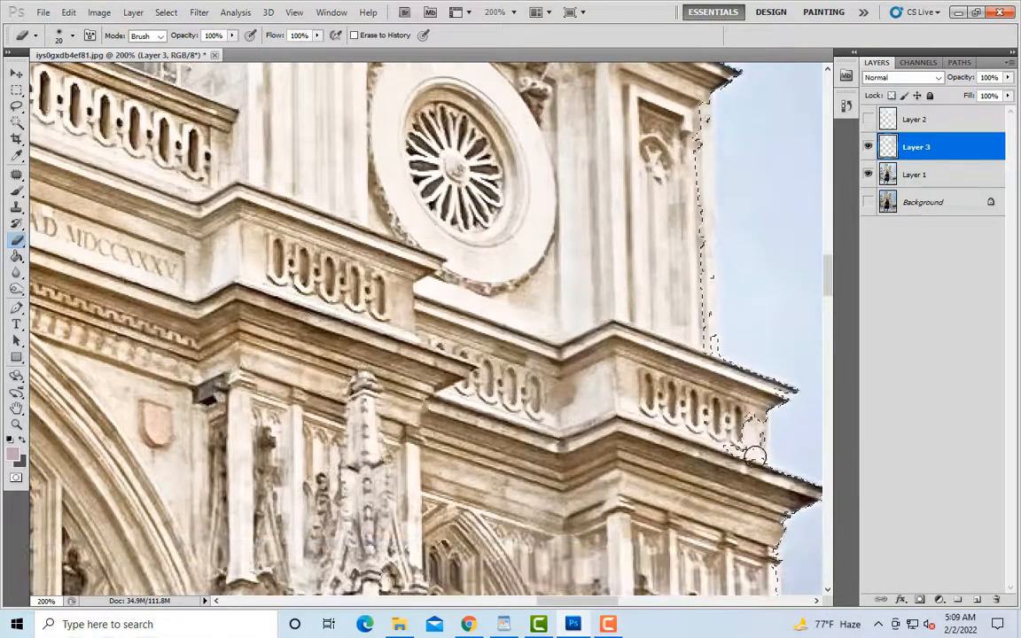
{"action": "key", "text": "bracketleft"}
{"action": "key", "text": "bracketleft"}
{"action": "scroll", "coordinate": [509, 559], "scroll_direction": "down", "scroll_amount": 8}
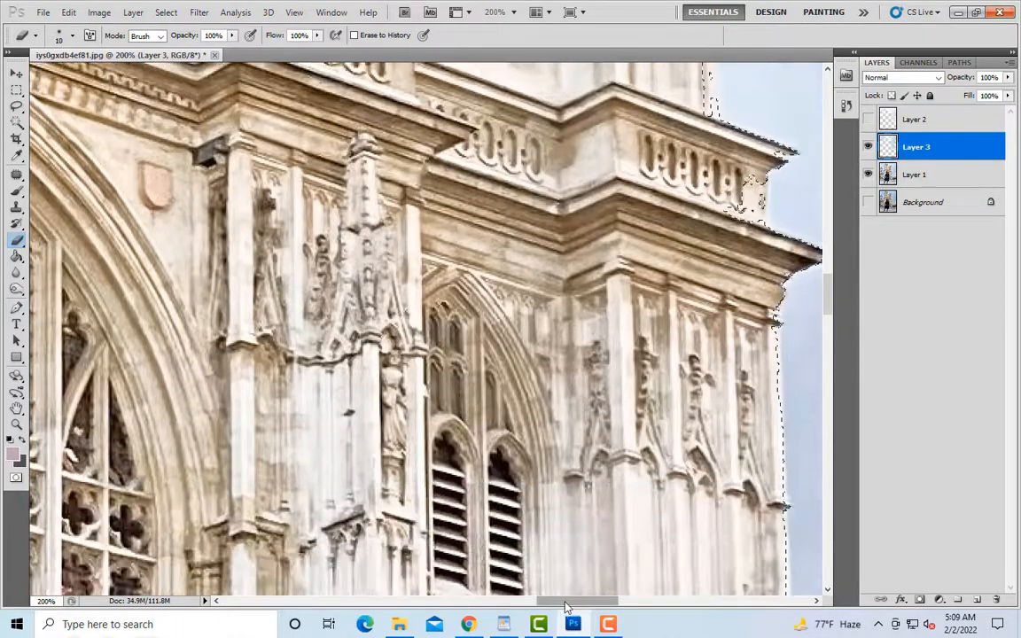
Step: Erase Layer 3's overlap down the right tower's lower outer edge to the battlemented wall, using brush sizes 10 and 15
{"action": "left_click_drag", "start_coordinate": [567, 603], "coordinate": [601, 603]}
{"action": "scroll", "coordinate": [567, 496], "scroll_direction": "down", "scroll_amount": 2}
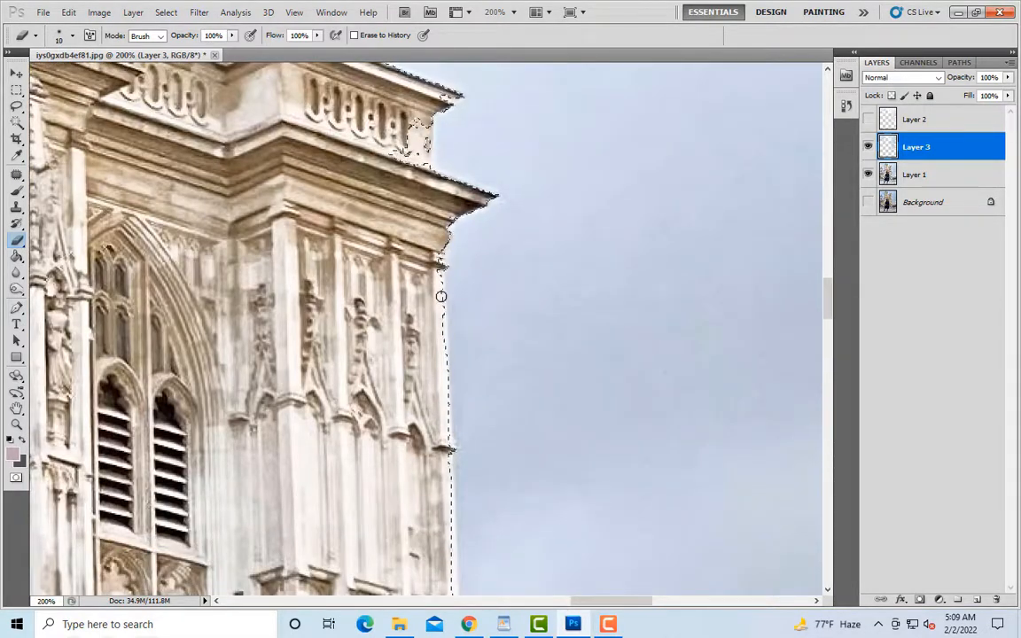
{"action": "key", "text": "bracketright"}
{"action": "scroll", "coordinate": [443, 354], "scroll_direction": "down", "scroll_amount": 2}
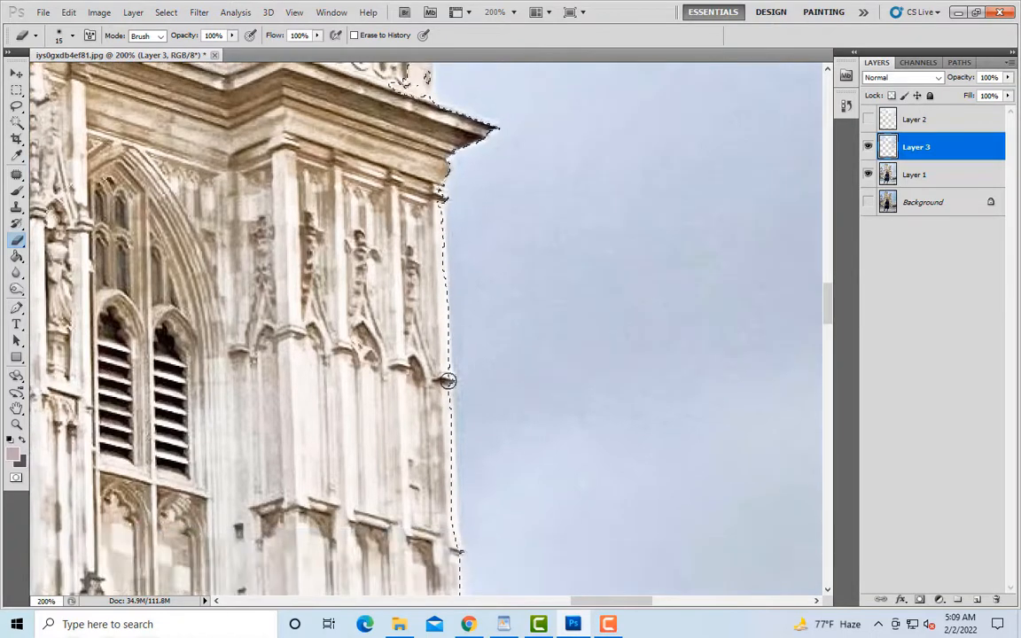
{"action": "scroll", "coordinate": [435, 332], "scroll_direction": "down", "scroll_amount": 2}
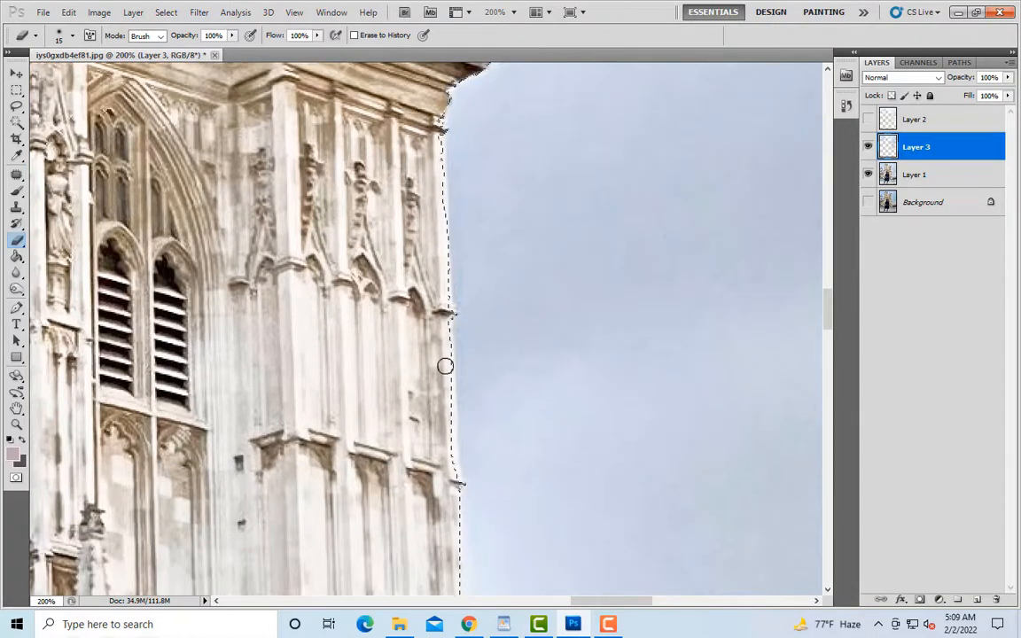
{"action": "scroll", "coordinate": [454, 485], "scroll_direction": "down", "scroll_amount": 7}
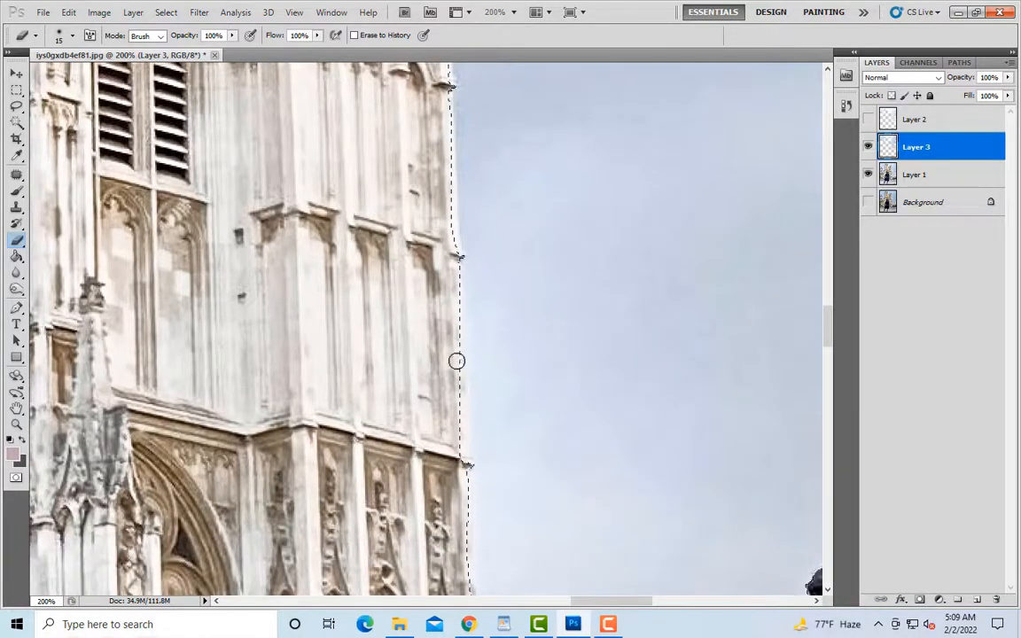
{"action": "scroll", "coordinate": [463, 462], "scroll_direction": "down", "scroll_amount": 5}
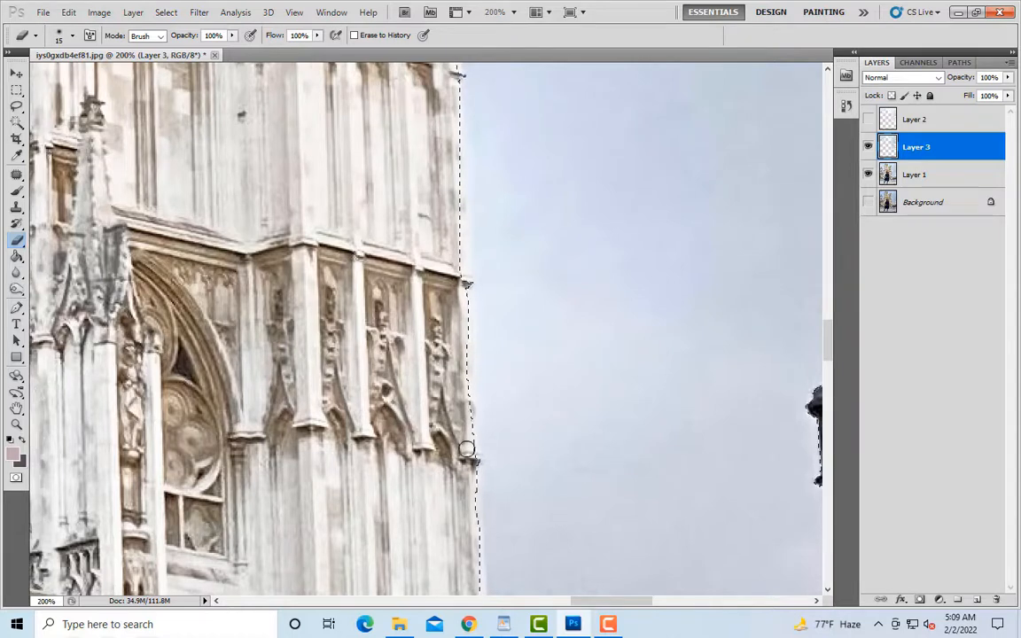
{"action": "scroll", "coordinate": [467, 449], "scroll_direction": "down", "scroll_amount": 5}
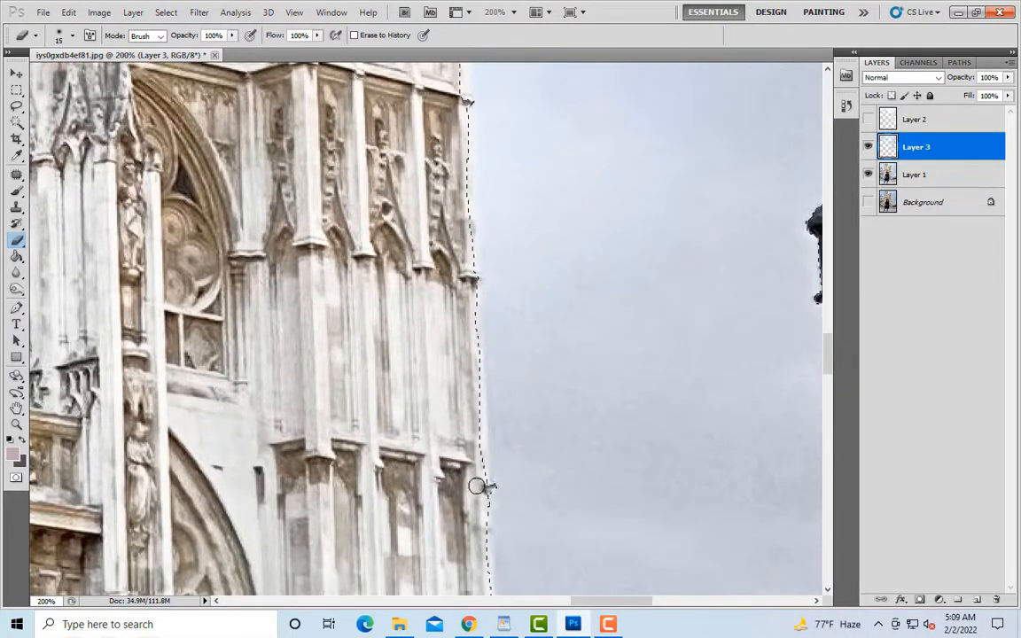
{"action": "scroll", "coordinate": [473, 365], "scroll_direction": "down", "scroll_amount": 6}
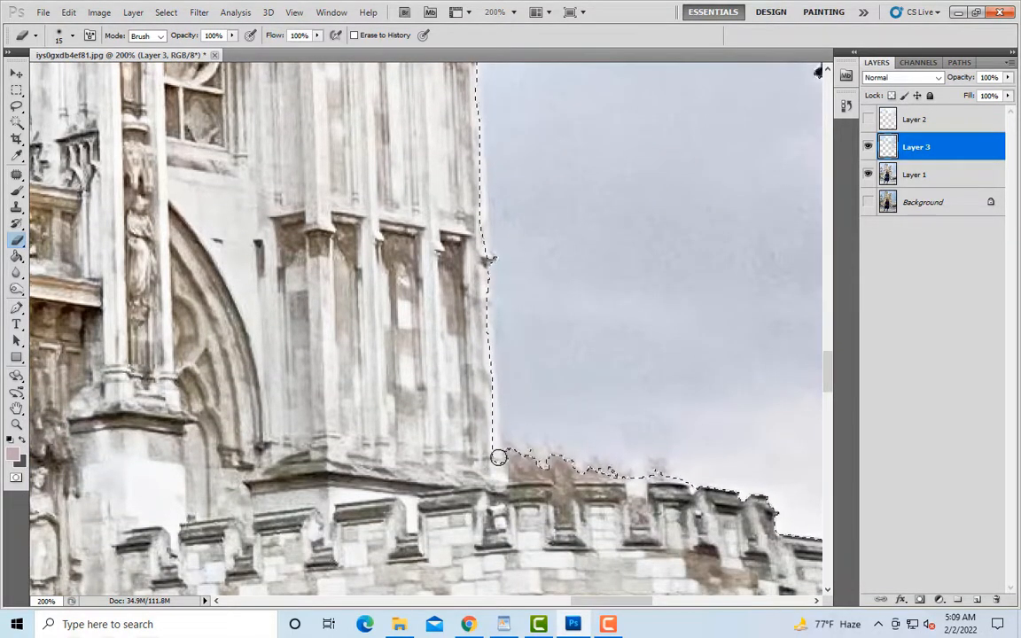
Step: Hide Layer 1 to inspect Layer 3's sky on its own for gaps, and clear the selection
{"action": "key", "text": "ctrl+minus"}
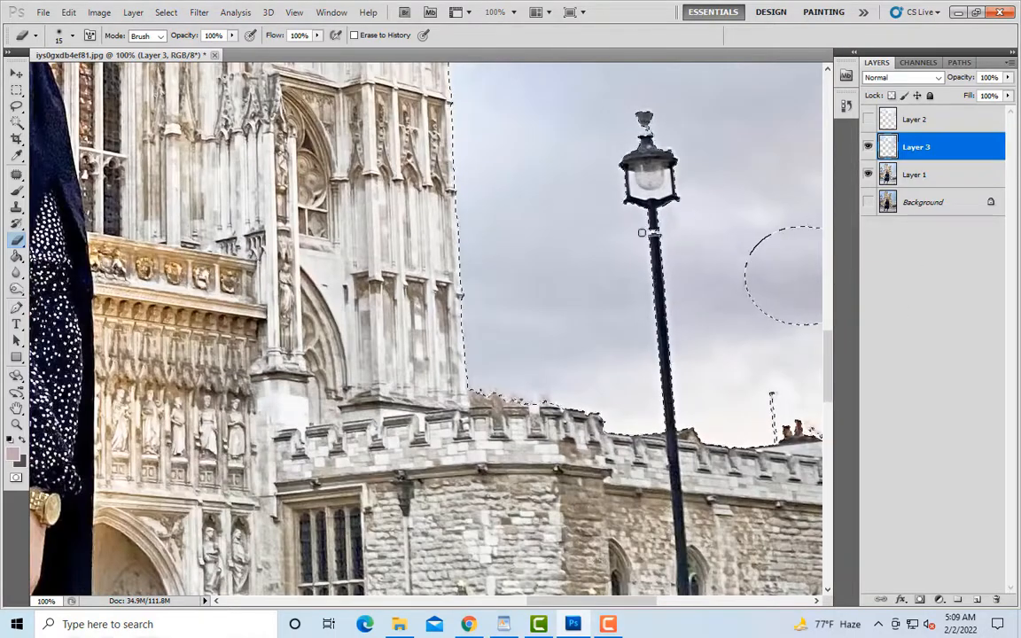
{"action": "scroll", "coordinate": [642, 233], "scroll_direction": "up", "scroll_amount": 3}
{"action": "key", "text": "ctrl+minus"}
{"action": "key", "text": "ctrl+minus"}
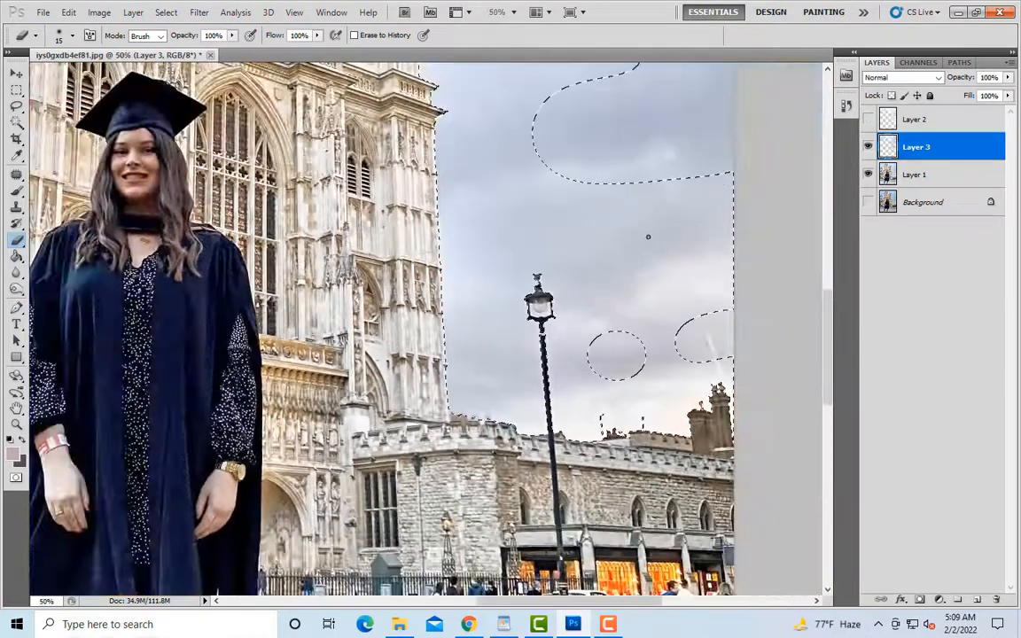
{"action": "left_click", "coordinate": [869, 175]}
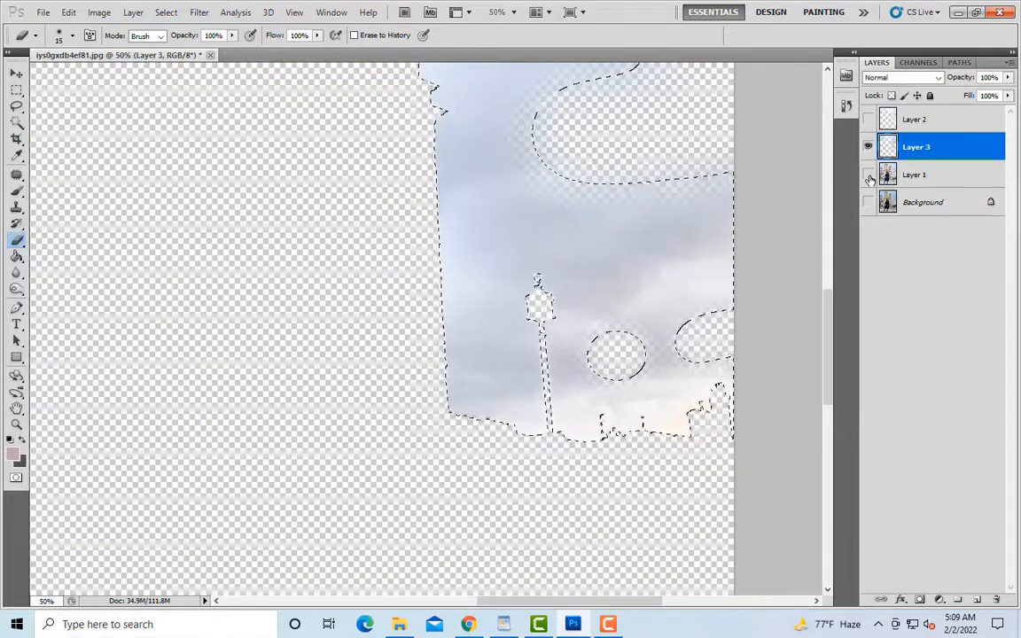
{"action": "left_click", "coordinate": [16, 107]}
{"action": "left_click", "coordinate": [148, 195]}
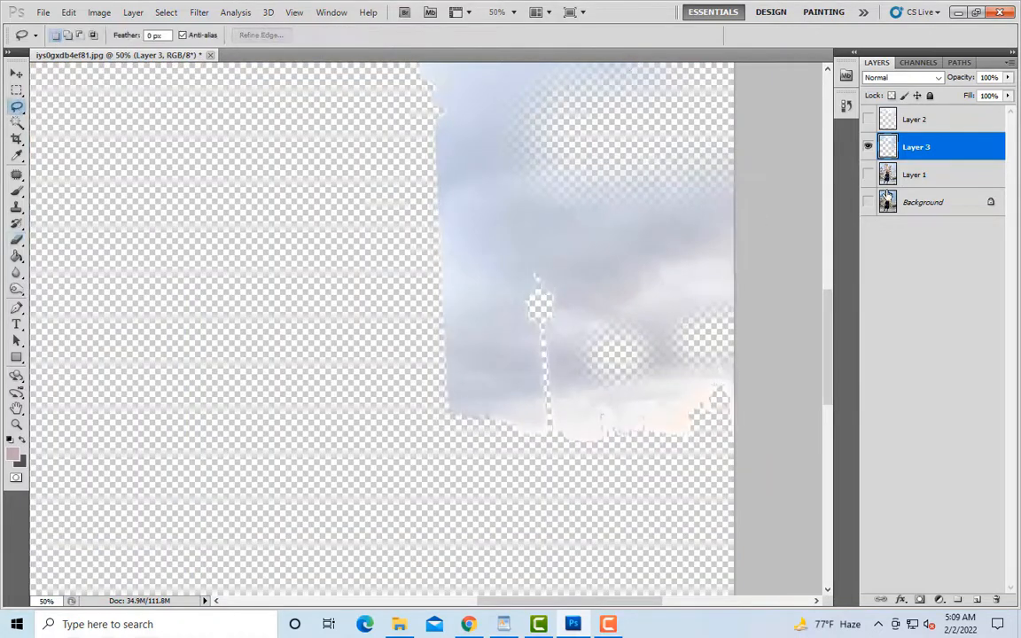
Step: Show Layer 1 again and load Layer 3's pixels as a selection to check which sky areas are missing
{"action": "left_click", "coordinate": [869, 176]}
{"action": "left_click", "coordinate": [868, 176]}
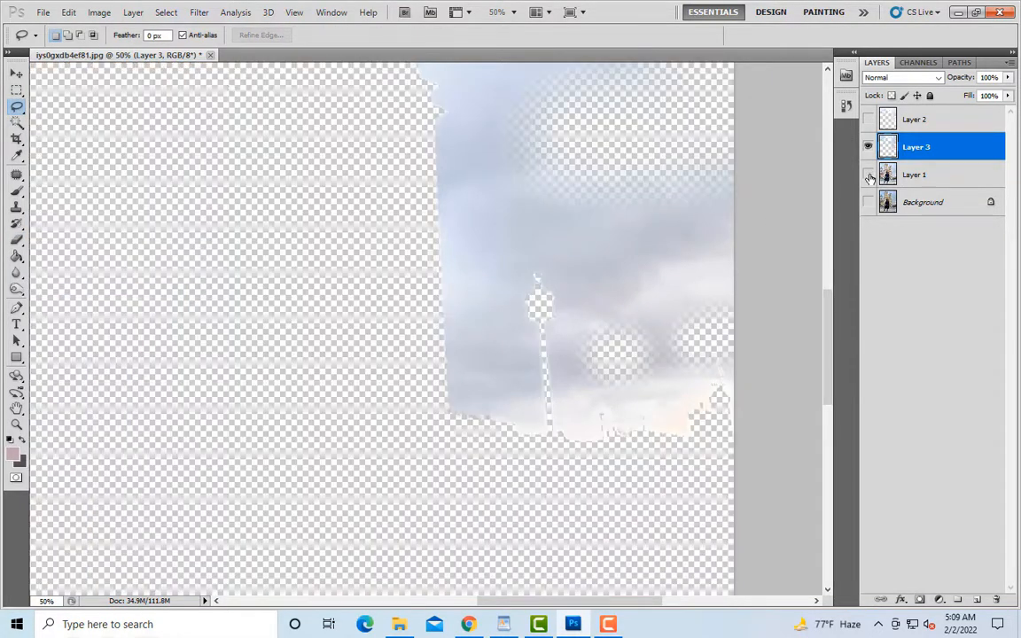
{"action": "left_click", "coordinate": [868, 175]}
{"action": "scroll", "coordinate": [328, 197], "scroll_direction": "up", "scroll_amount": 1}
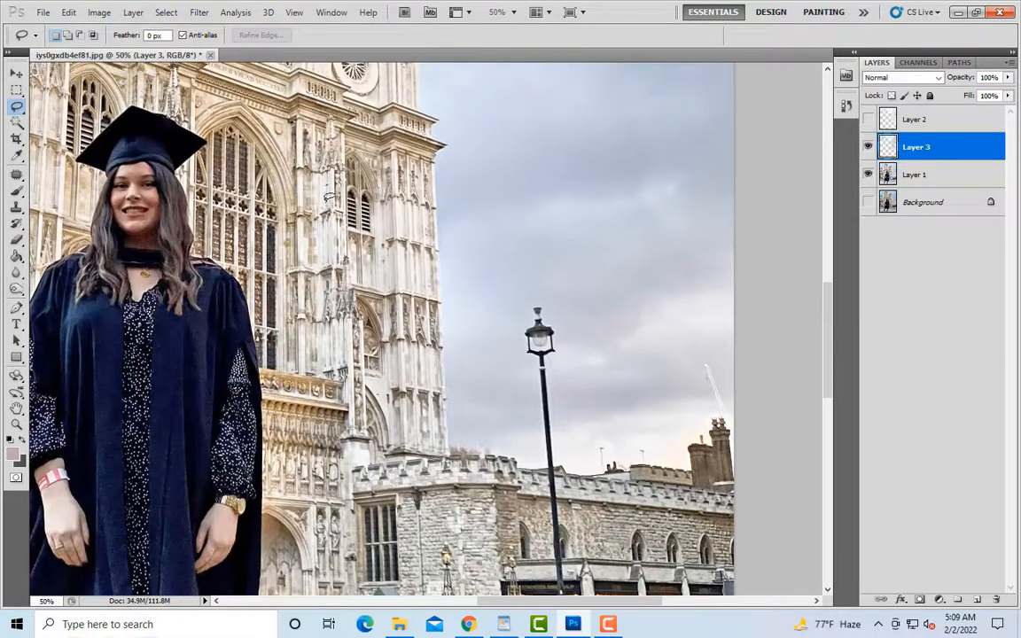
{"action": "key", "text": "ctrl+minus"}
{"action": "left_click", "coordinate": [887, 147], "text": "ctrl"}
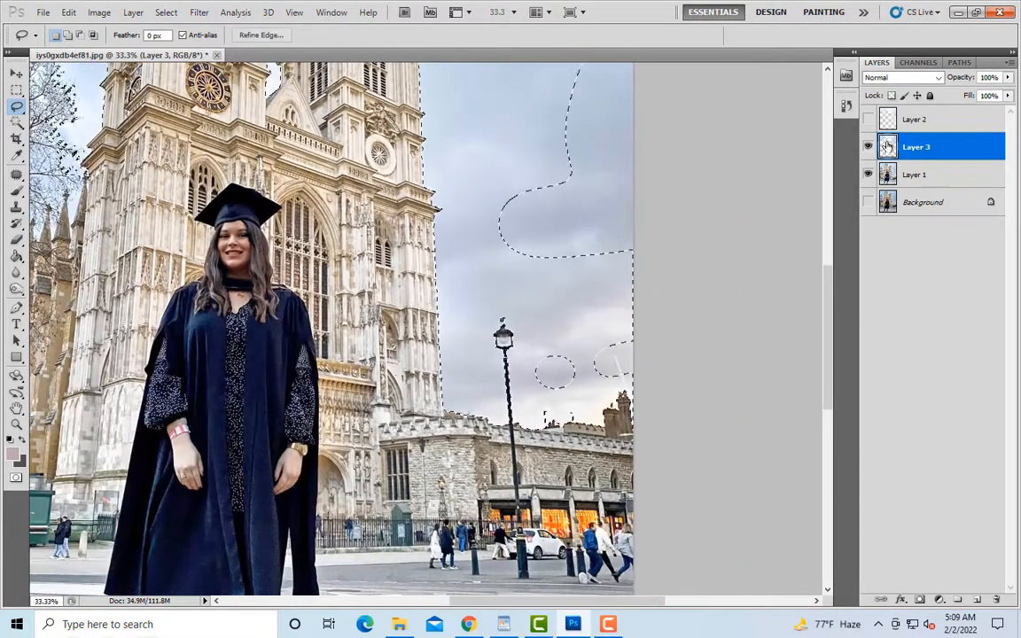
{"action": "key", "text": "ctrl+minus"}
{"action": "key", "text": "ctrl+minus"}
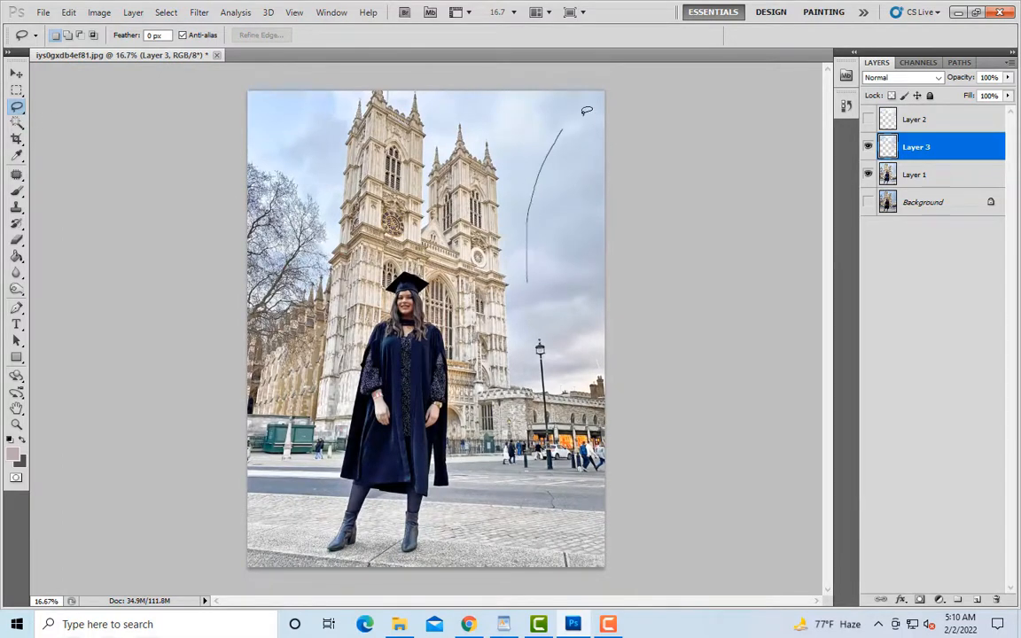
Step: Lasso the missing sky along the photo's right edge on Layer 1, add the area near the lamp and chimneys, and copy it to a new layer
{"action": "left_click_drag", "start_coordinate": [634, 312], "coordinate": [611, 341]}
{"action": "key", "text": "alt+shift+bracketleft"}
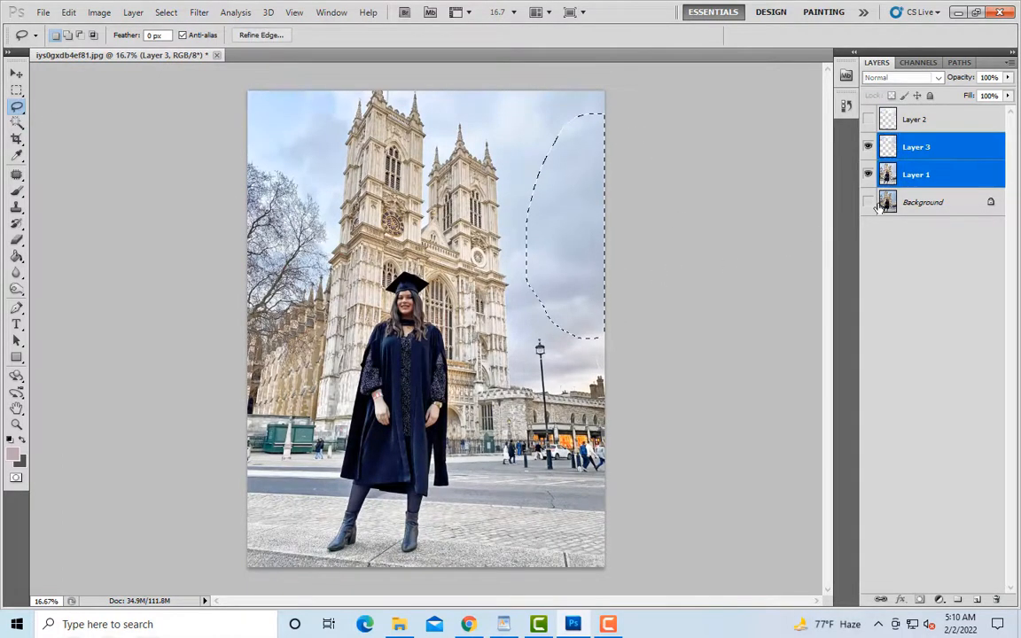
{"action": "left_click", "coordinate": [918, 175]}
{"action": "key", "text": "shift"}
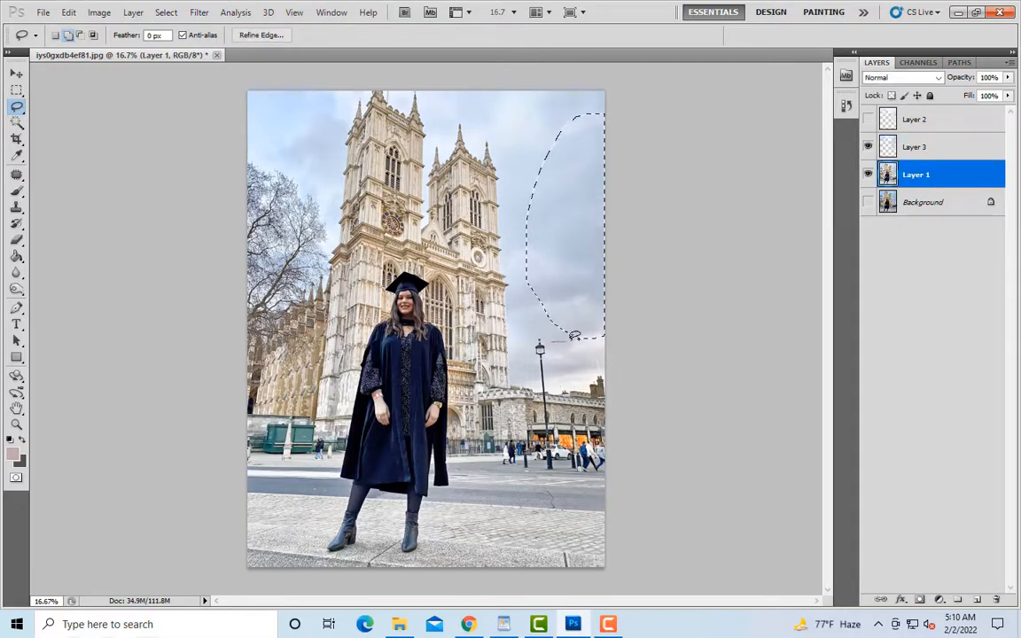
{"action": "mouse_move", "coordinate": [628, 338]}
{"action": "left_mouse_down"}
{"action": "mouse_move", "coordinate": [615, 371]}
{"action": "mouse_move", "coordinate": [584, 386]}
{"action": "mouse_move", "coordinate": [554, 372]}
{"action": "mouse_move", "coordinate": [557, 349]}
{"action": "left_mouse_up"}
{"action": "key", "text": "ctrl+j"}
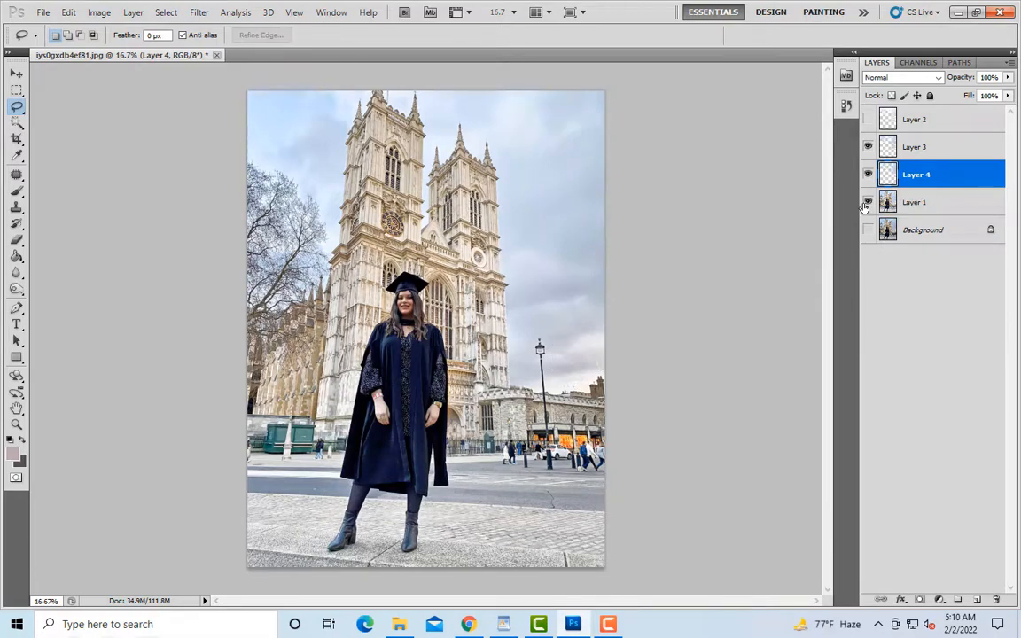
Step: With Layer 1 hidden, lasso the remaining sky gap above the street lamp, and copy that area from the restored Layer 1 to a new layer
{"action": "left_click", "coordinate": [868, 202]}
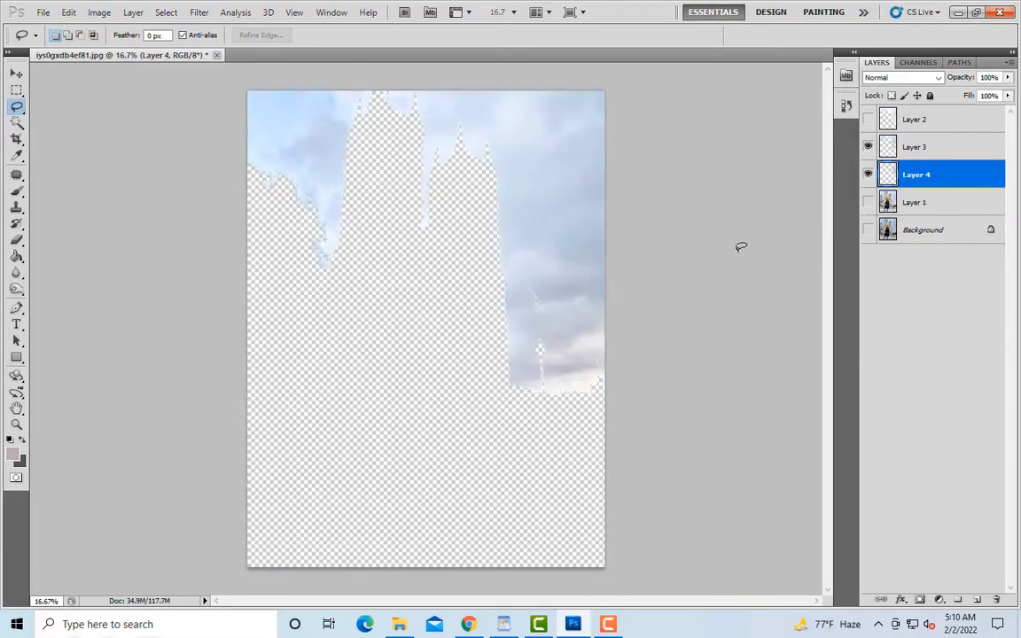
{"action": "left_click_drag", "start_coordinate": [526, 293], "coordinate": [522, 296]}
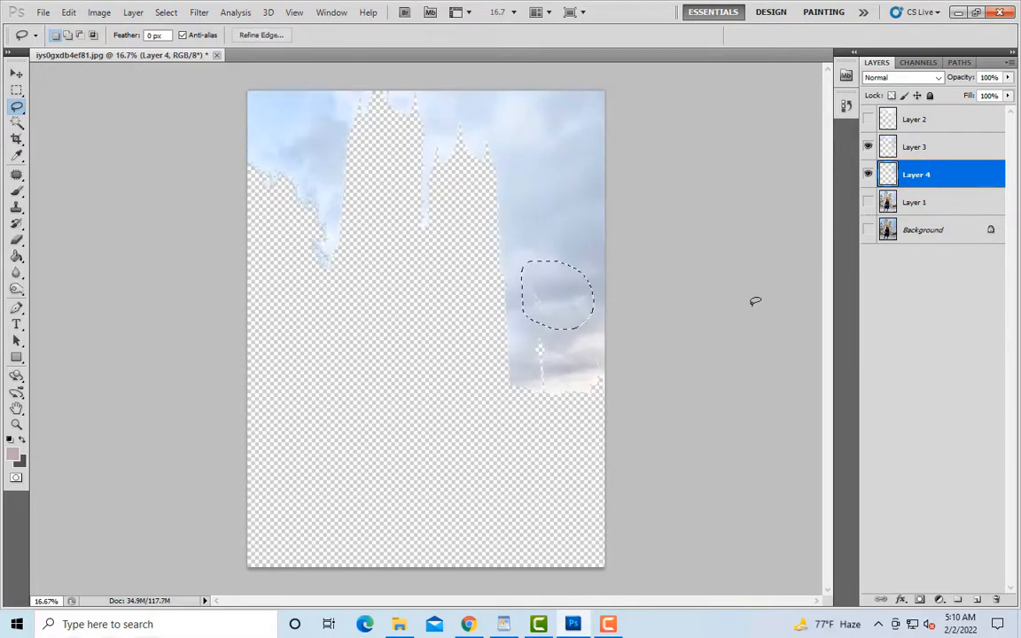
{"action": "left_click", "coordinate": [923, 207]}
{"action": "left_click", "coordinate": [868, 203]}
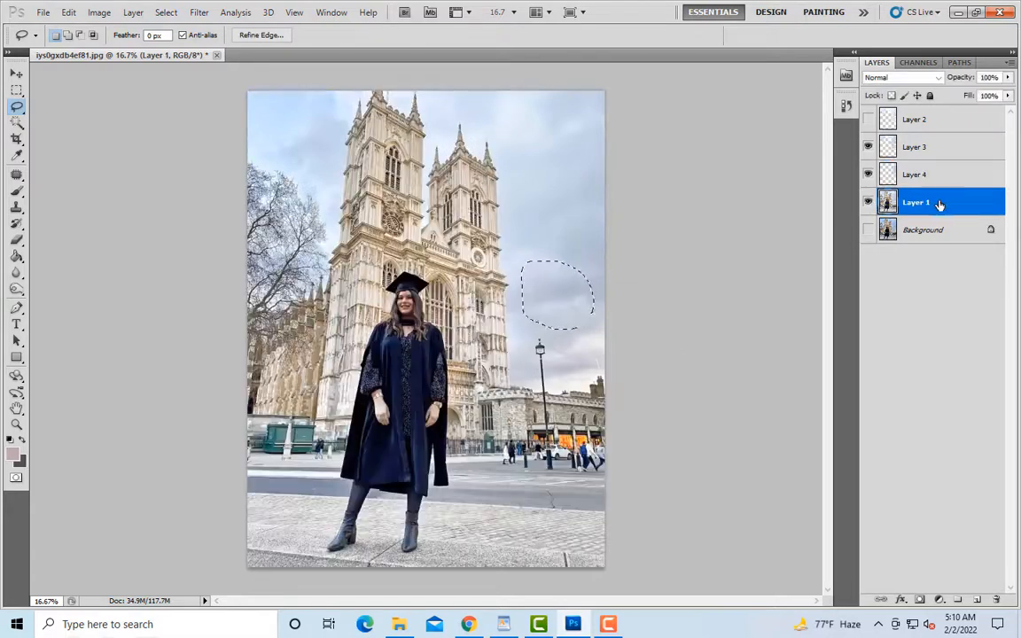
{"action": "key", "text": "ctrl+j"}
Step: Merge the two copied sky patches with Layer 3 and load the merged layer's pixels as a selection
{"action": "left_click", "coordinate": [934, 158], "text": "shift"}
{"action": "right_click", "coordinate": [934, 157]}
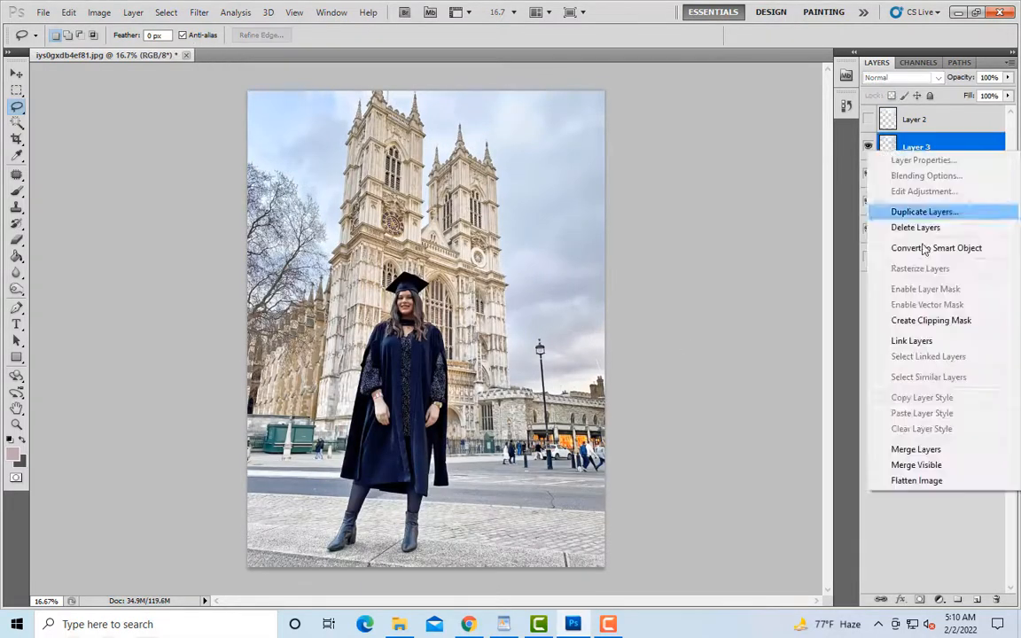
{"action": "left_click", "coordinate": [895, 449]}
{"action": "left_click", "coordinate": [887, 151], "text": "ctrl"}
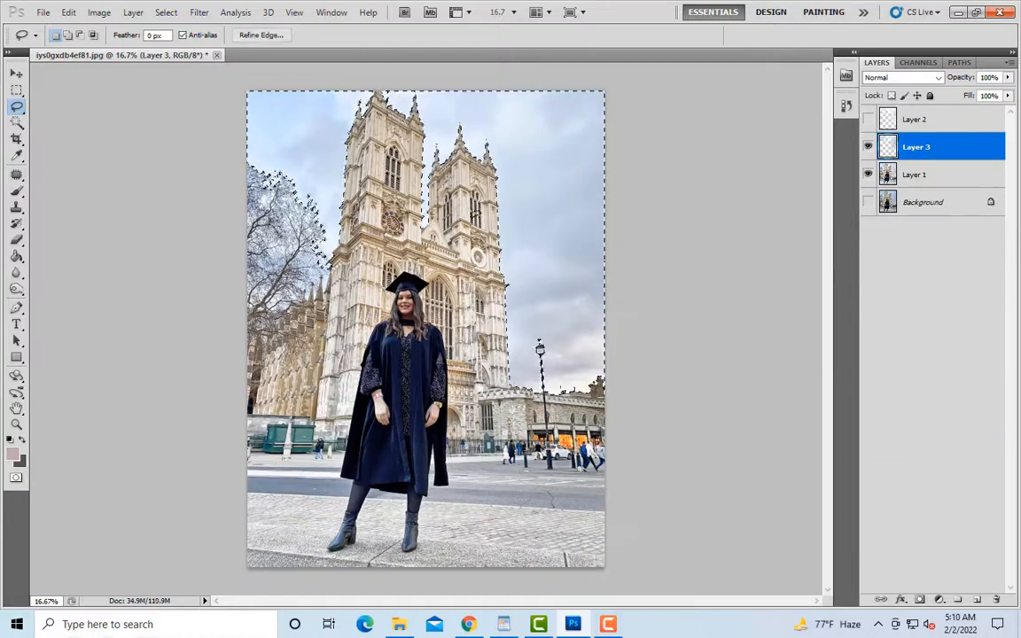
Step: Clear the selection with the Rectangular Marquee tool and duplicate Layer 3
{"action": "left_click", "coordinate": [16, 91]}
{"action": "left_click", "coordinate": [138, 162]}
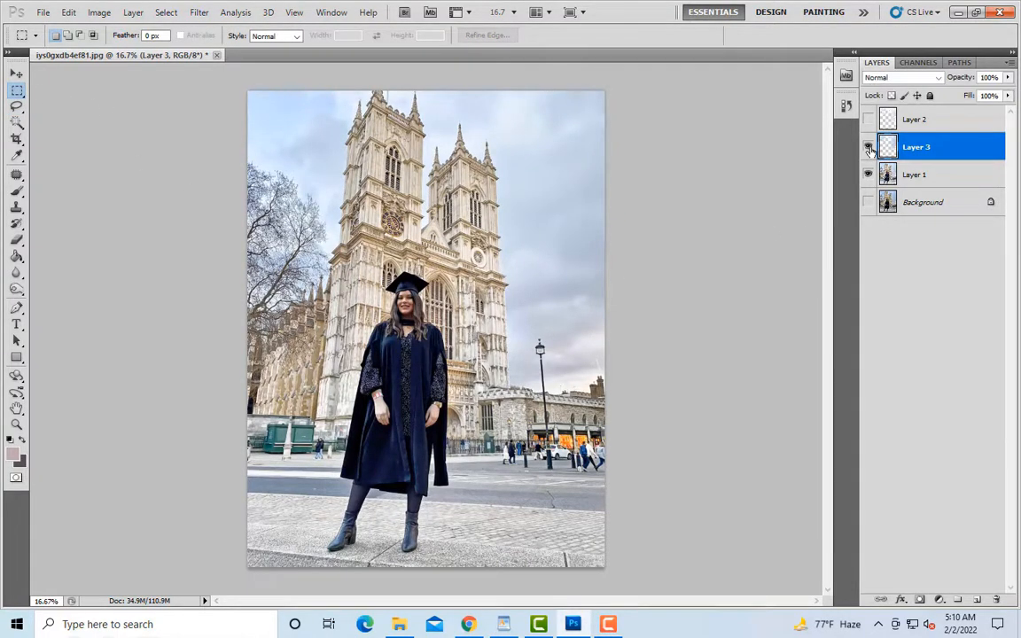
{"action": "key", "text": "ctrl+j"}
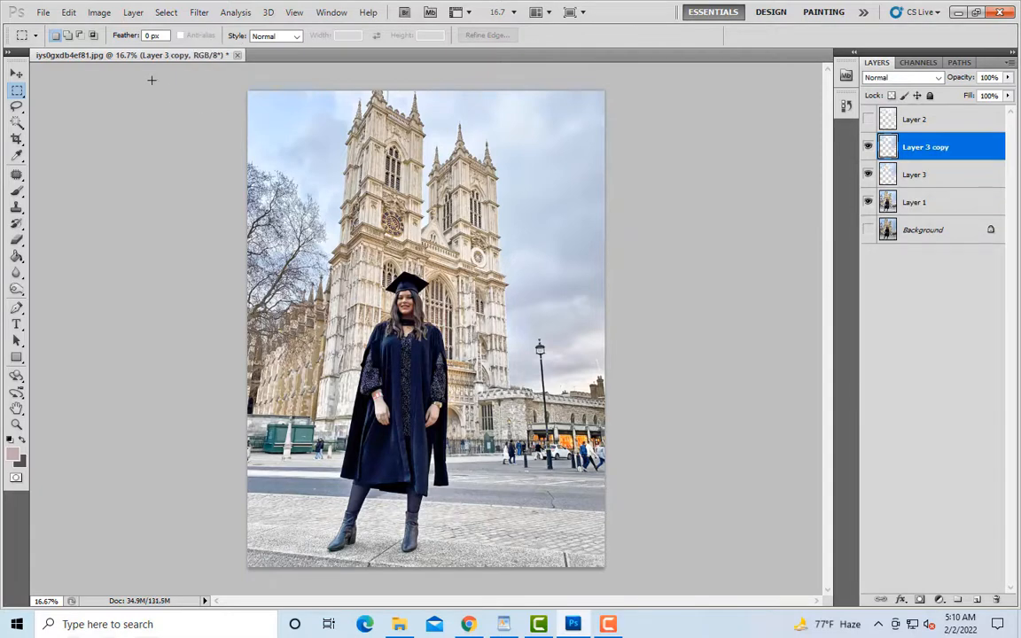
Step: Darken the sky on Layer 3 copy with Curves, lowering the midpoint and adding an upper point at input 189, output 171
{"action": "left_click", "coordinate": [99, 13]}
{"action": "mouse_move", "coordinate": [119, 45]}
{"action": "left_click", "coordinate": [296, 75]}
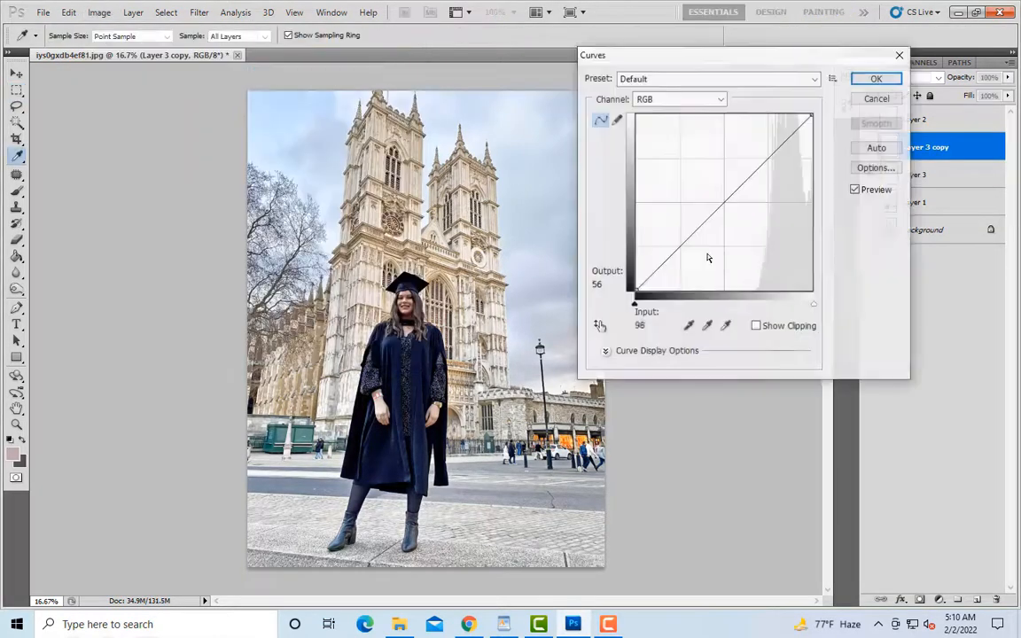
{"action": "left_click_drag", "start_coordinate": [724, 210], "coordinate": [724, 233]}
{"action": "left_click_drag", "start_coordinate": [766, 187], "coordinate": [766, 173]}
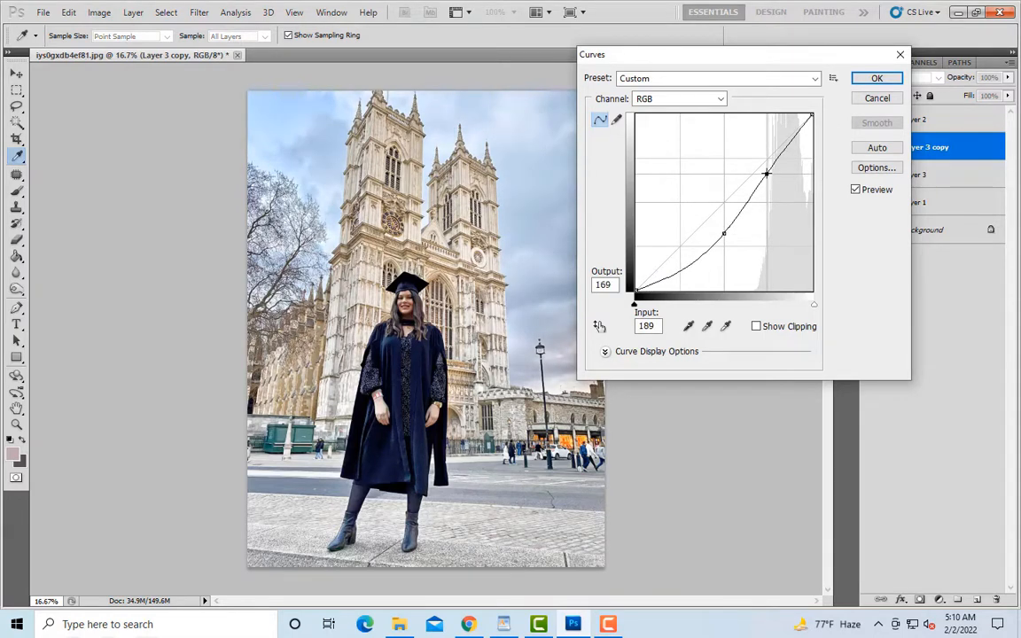
{"action": "left_click", "coordinate": [856, 84]}
Step: Shift the midtones of Layer 3 copy with Color Balance towards cyan (about -21), slightly towards green, and towards blue (about +26)
{"action": "left_click", "coordinate": [98, 12]}
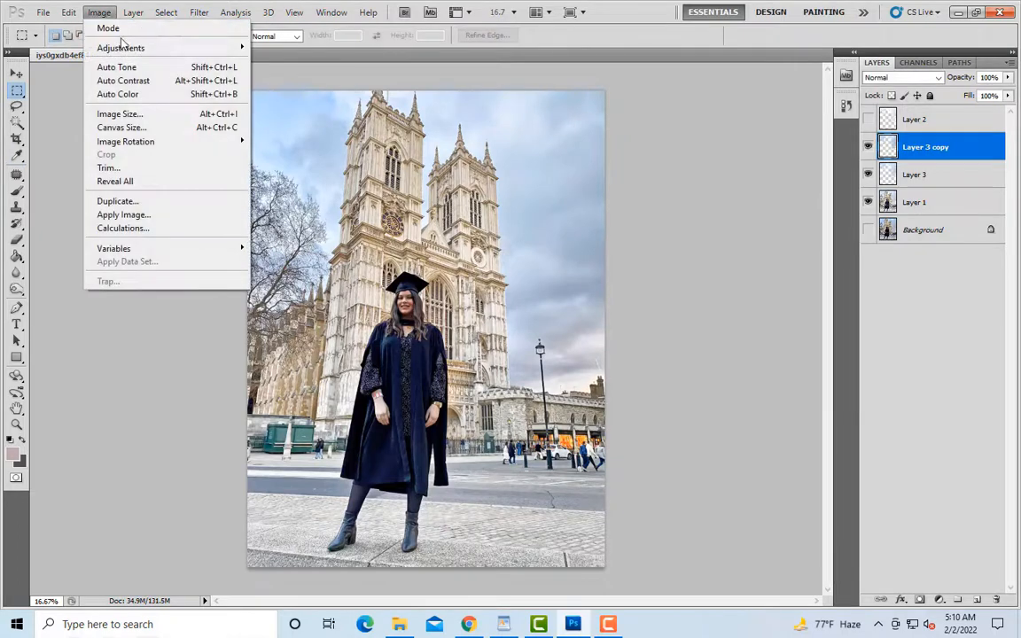
{"action": "mouse_move", "coordinate": [118, 46]}
{"action": "left_click", "coordinate": [354, 135]}
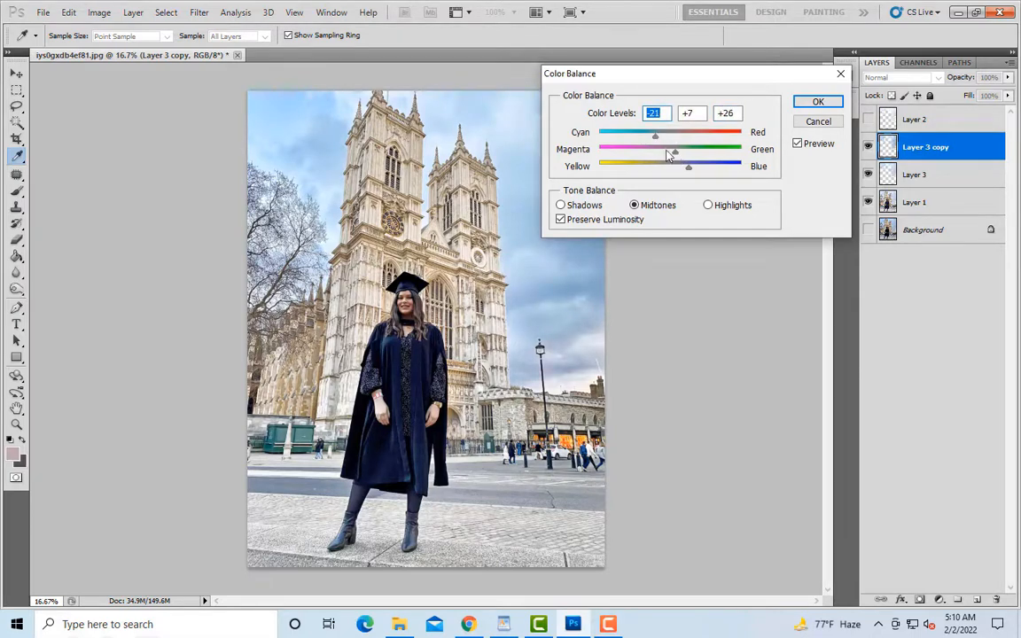
{"action": "left_click_drag", "start_coordinate": [682, 152], "coordinate": [679, 153]}
{"action": "left_click", "coordinate": [817, 102]}
{"action": "key", "text": "m"}
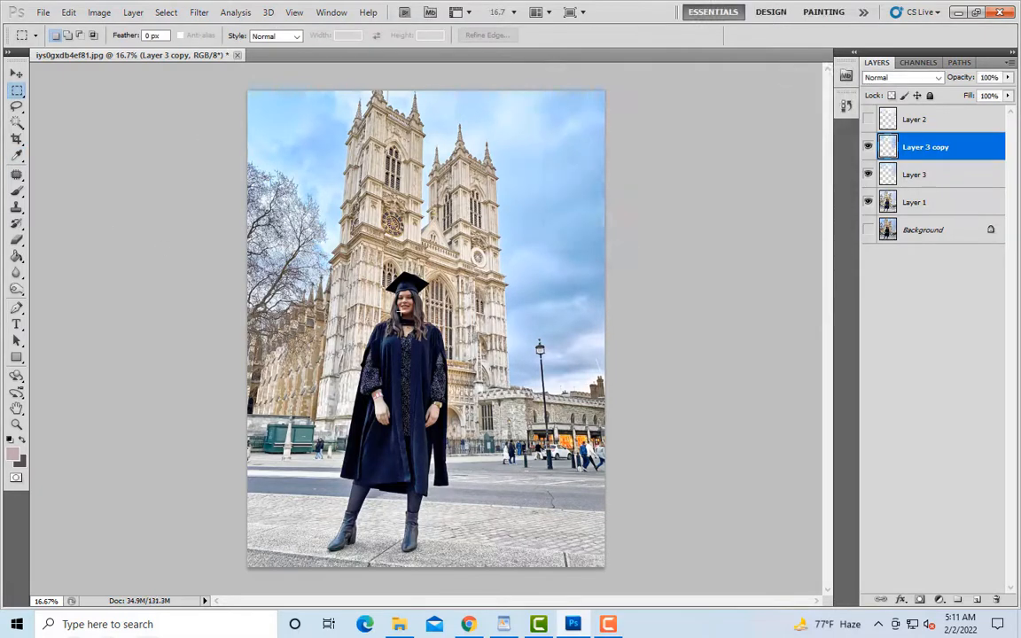
Step: Duplicate the color-balanced sky layer and apply Brightness/Contrast to the copy with brightness 27 and contrast 20
{"action": "key", "text": "ctrl+j"}
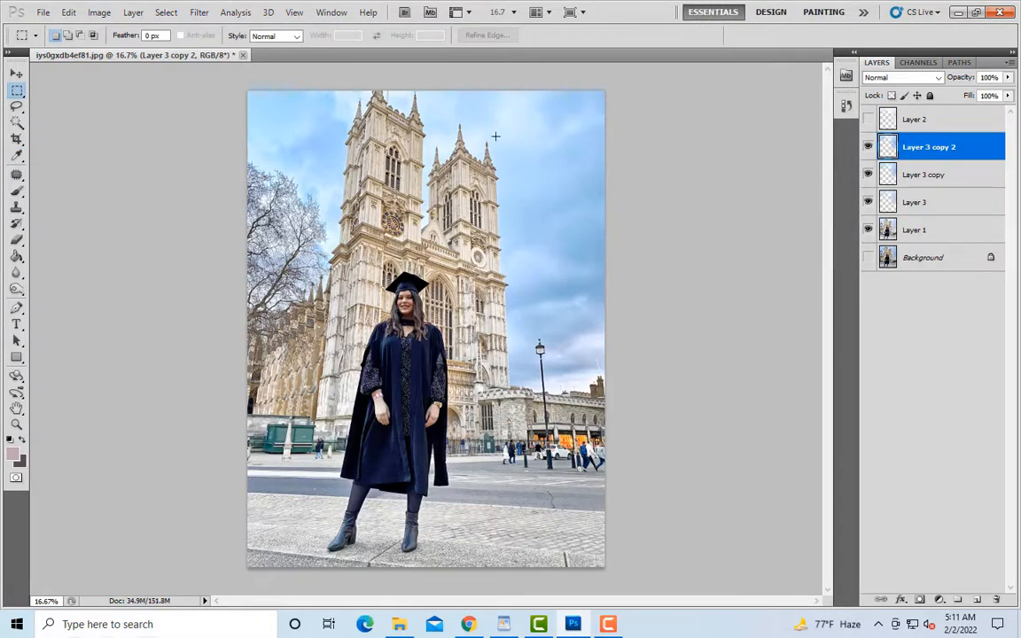
{"action": "left_click", "coordinate": [96, 12]}
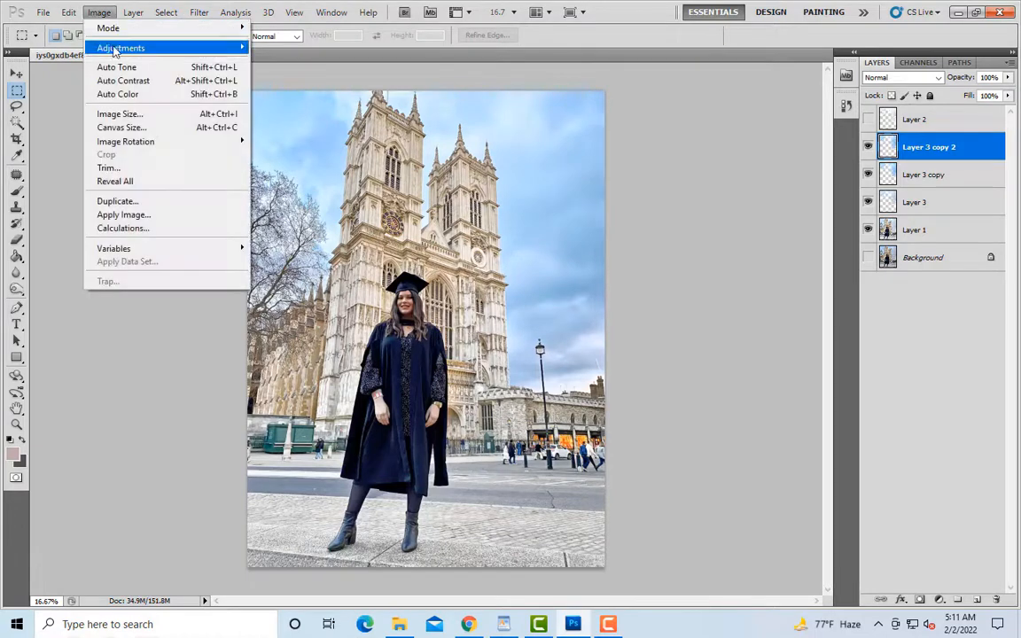
{"action": "mouse_move", "coordinate": [115, 46]}
{"action": "left_click", "coordinate": [292, 46]}
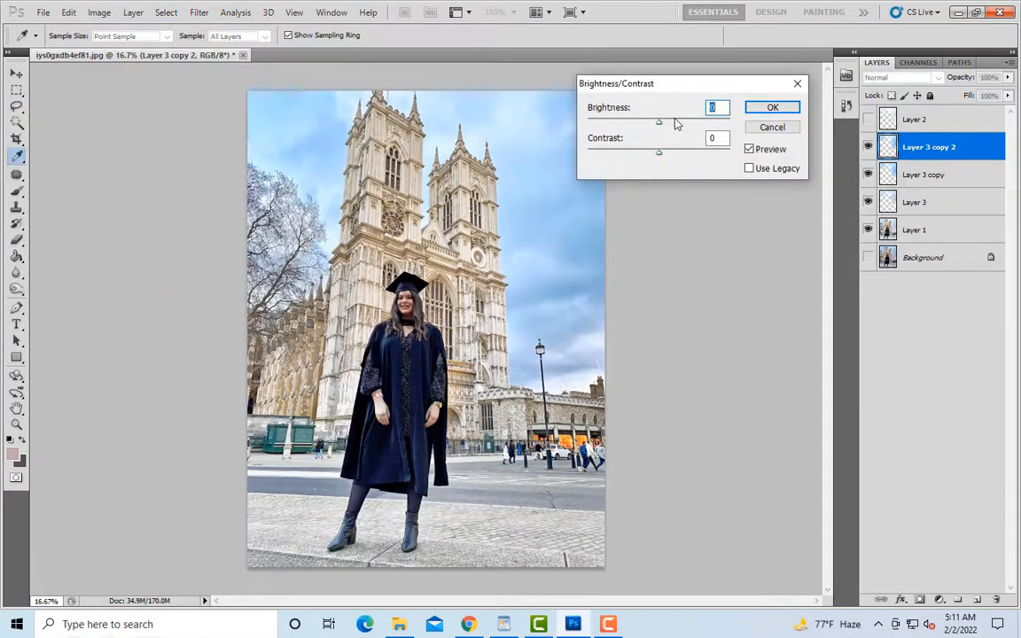
{"action": "left_click_drag", "start_coordinate": [659, 121], "coordinate": [676, 157]}
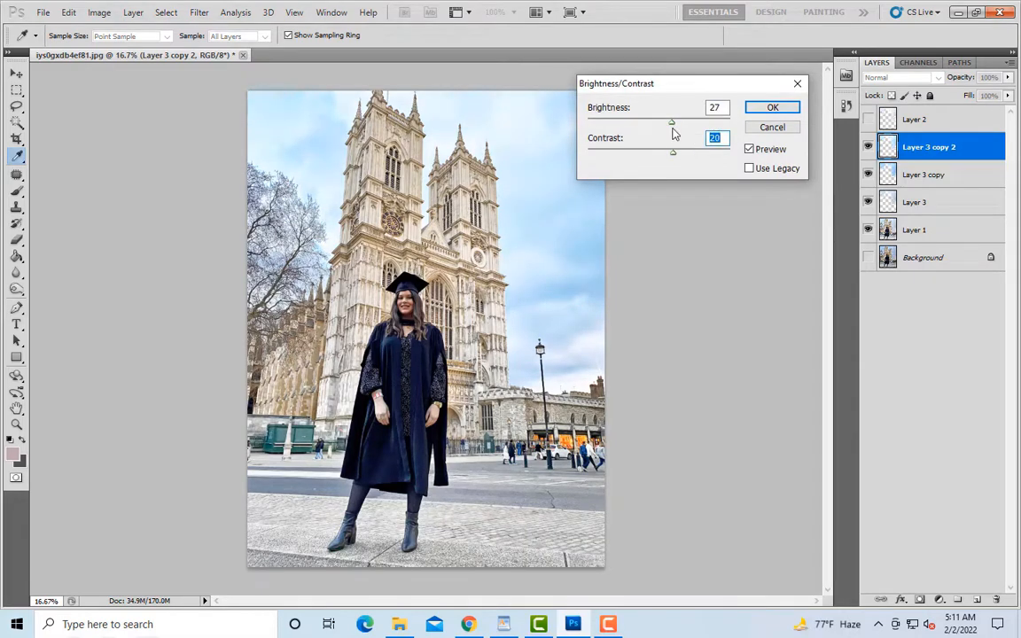
{"action": "left_click", "coordinate": [761, 108]}
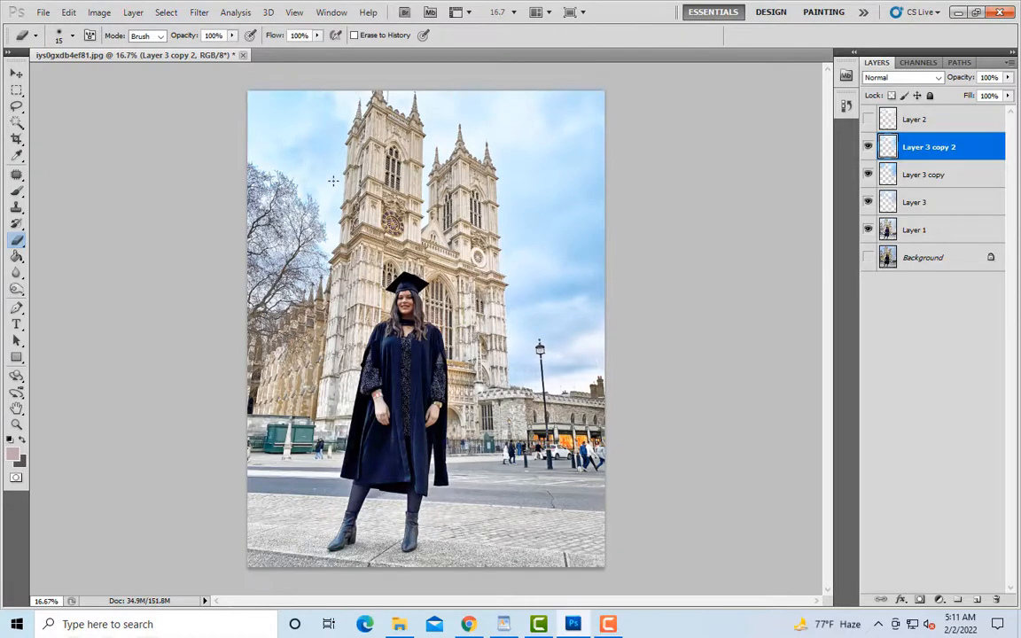
Step: Erase parts of the brightened upper sky on Layer 3 copy 2 with a 1400 px eraser and compare the layer on and off
{"action": "key", "text": "bracketright"}
{"action": "key", "text": "bracketright"}
{"action": "key", "text": "bracketright"}
{"action": "key", "text": "bracketright"}
{"action": "key", "text": "bracketright"}
{"action": "key", "text": "bracketright"}
{"action": "key", "text": "bracketright"}
{"action": "key", "text": "bracketright"}
{"action": "key", "text": "bracketright"}
{"action": "key", "text": "bracketright"}
{"action": "key", "text": "bracketright"}
{"action": "key", "text": "bracketright"}
{"action": "key", "text": "bracketright"}
{"action": "key", "text": "bracketright"}
{"action": "key", "text": "bracketright"}
{"action": "key", "text": "bracketright"}
{"action": "key", "text": "bracketright"}
{"action": "key", "text": "bracketright"}
{"action": "key", "text": "bracketright"}
{"action": "key", "text": "bracketright"}
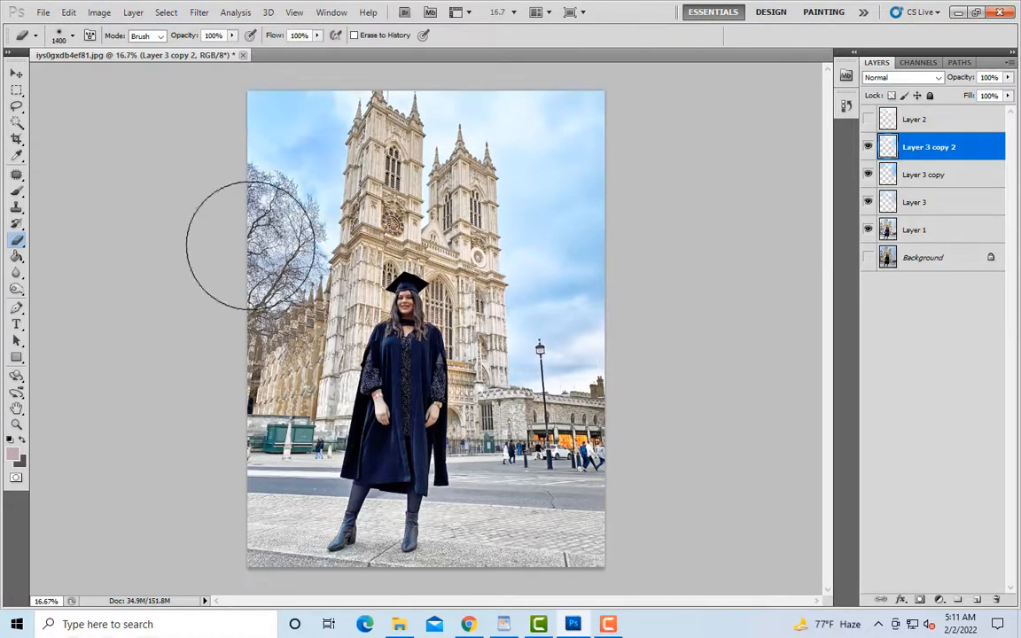
{"action": "left_click_drag", "start_coordinate": [470, 99], "coordinate": [516, 78]}
{"action": "left_click", "coordinate": [870, 153]}
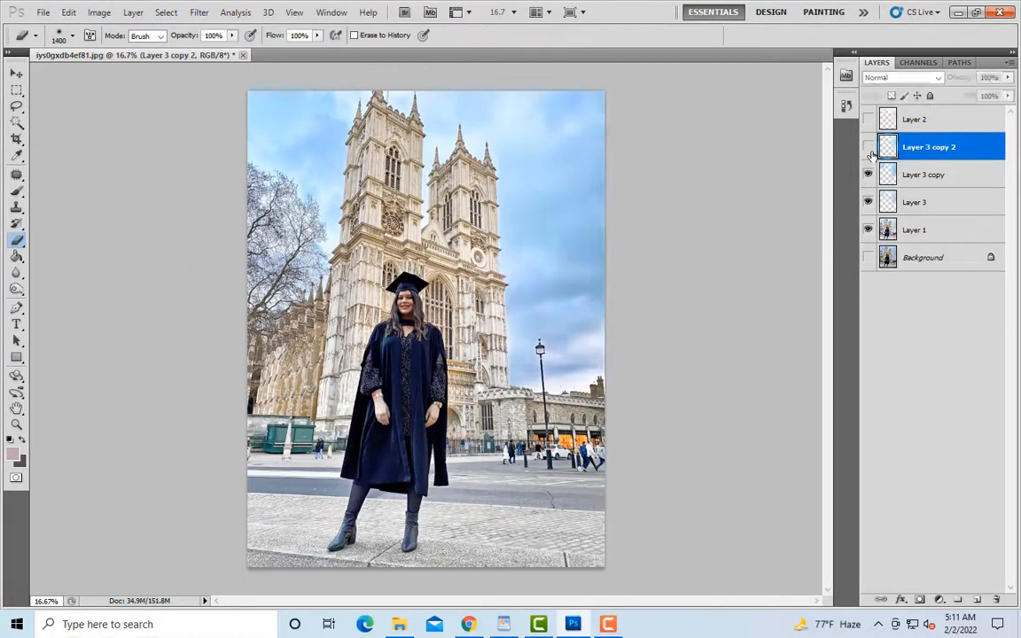
{"action": "left_click", "coordinate": [870, 152]}
{"action": "left_click", "coordinate": [870, 152]}
{"action": "left_click", "coordinate": [870, 153]}
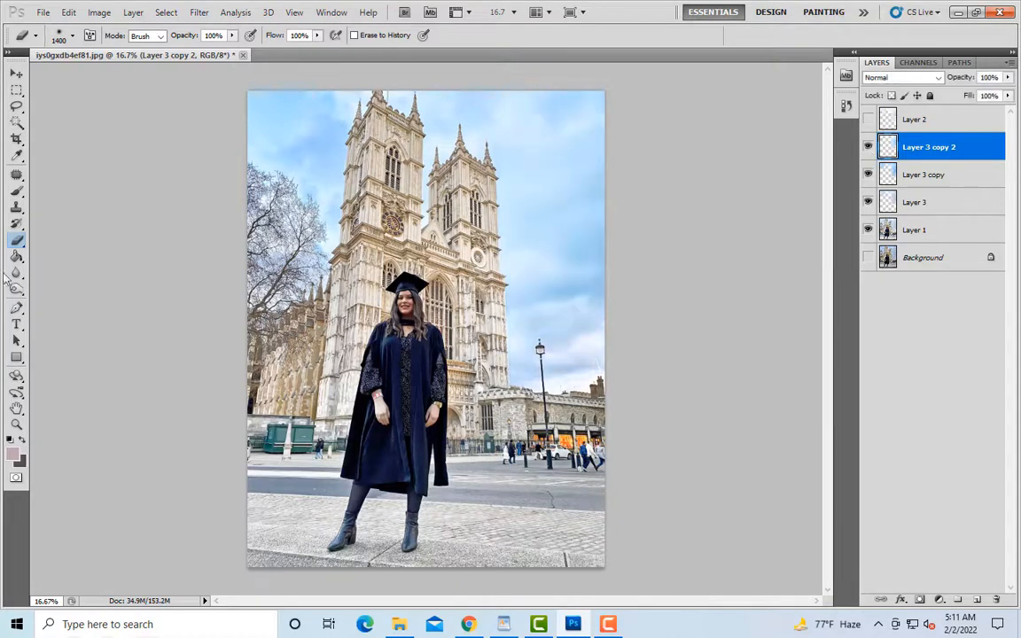
Step: Merge Layer 3 and its two copies into one sky layer, and compare the photo with and without it
{"action": "left_click", "coordinate": [927, 201], "text": "shift"}
{"action": "right_click", "coordinate": [886, 200]}
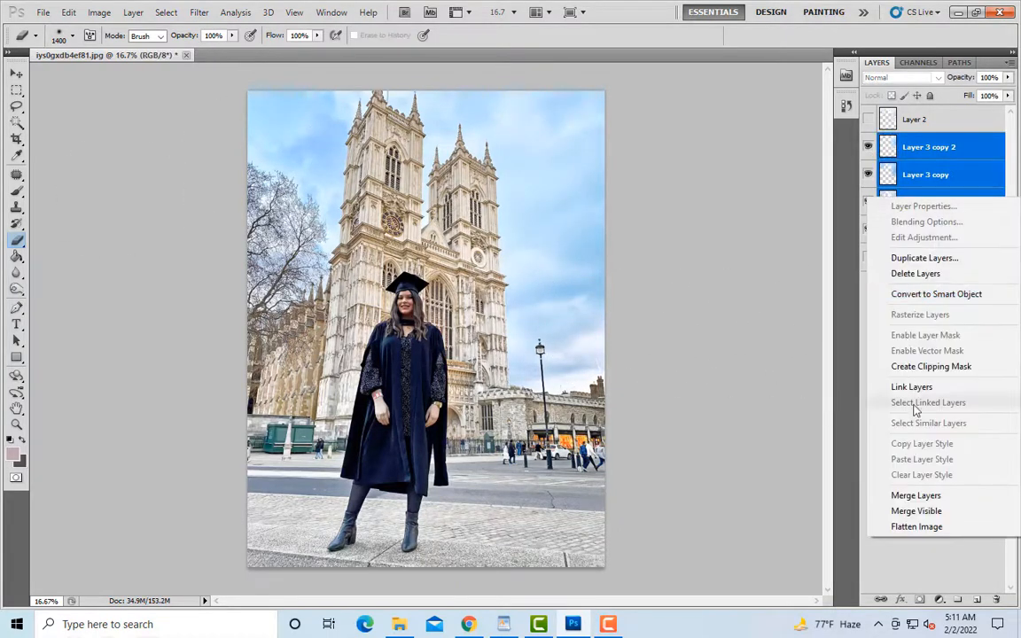
{"action": "left_click", "coordinate": [913, 492]}
{"action": "left_click", "coordinate": [870, 148]}
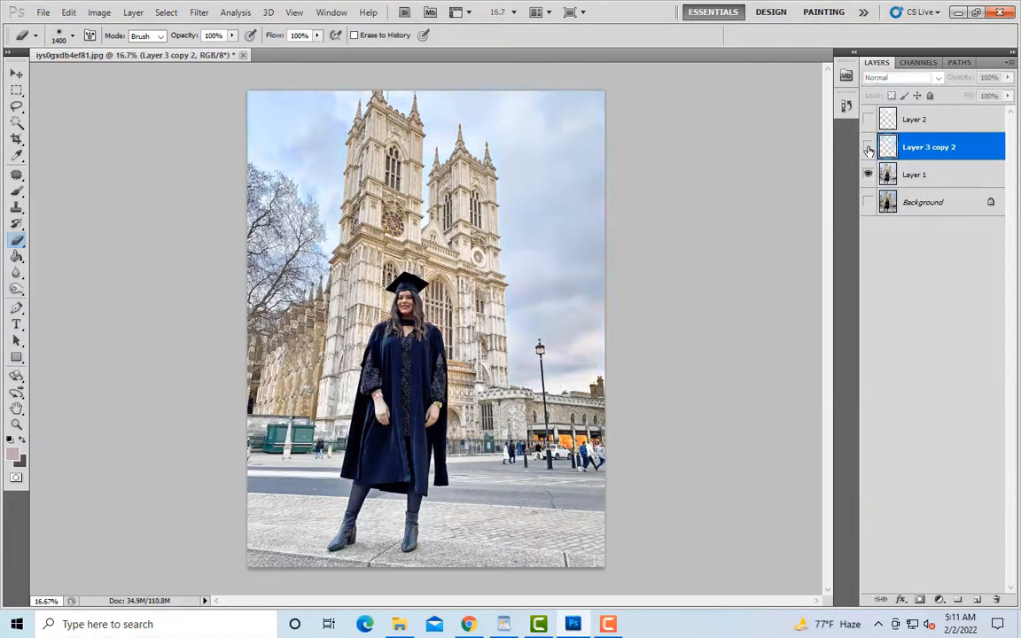
{"action": "left_click", "coordinate": [870, 149]}
{"action": "left_click", "coordinate": [870, 149]}
{"action": "left_click", "coordinate": [869, 149]}
{"action": "left_click", "coordinate": [868, 148]}
{"action": "left_click", "coordinate": [869, 148]}
Step: Merge the sky layer with Layer 1 and duplicate the merged layer
{"action": "left_click", "coordinate": [915, 177], "text": "shift"}
{"action": "right_click", "coordinate": [916, 178]}
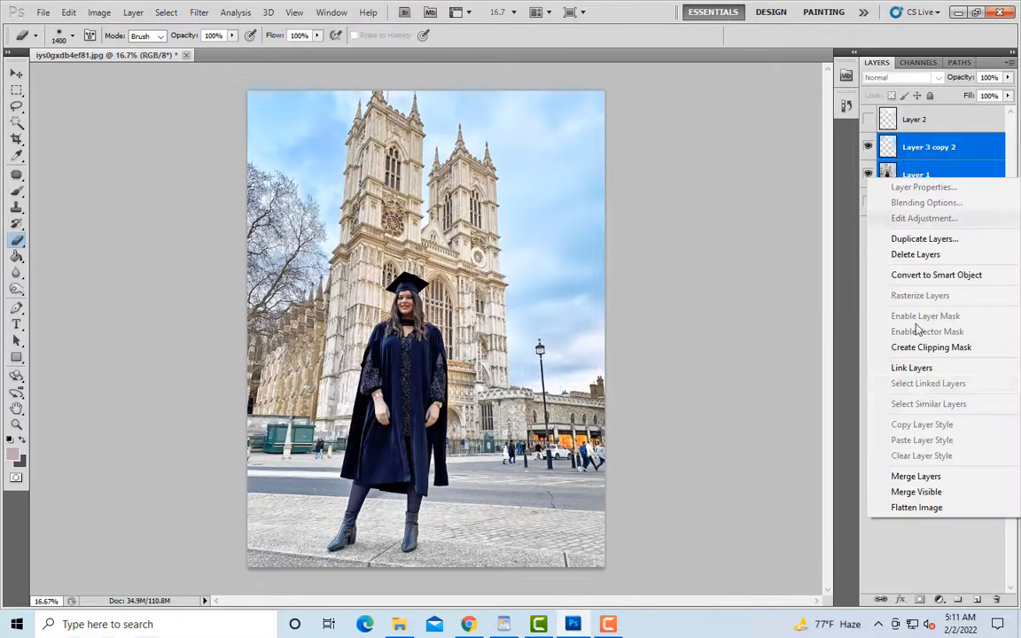
{"action": "left_click", "coordinate": [912, 472]}
{"action": "key", "text": "ctrl+j"}
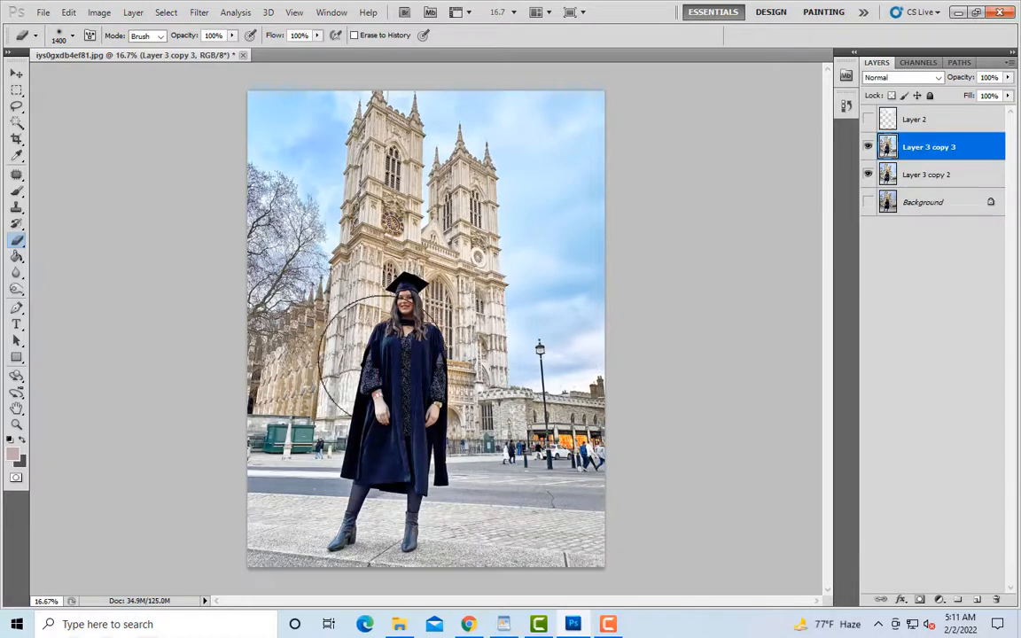
Step: In Shadows/Highlights for Layer 3 copy 3, set the shadows amount to 7% and compare the preview on and off
{"action": "left_click", "coordinate": [100, 15]}
{"action": "mouse_move", "coordinate": [127, 45]}
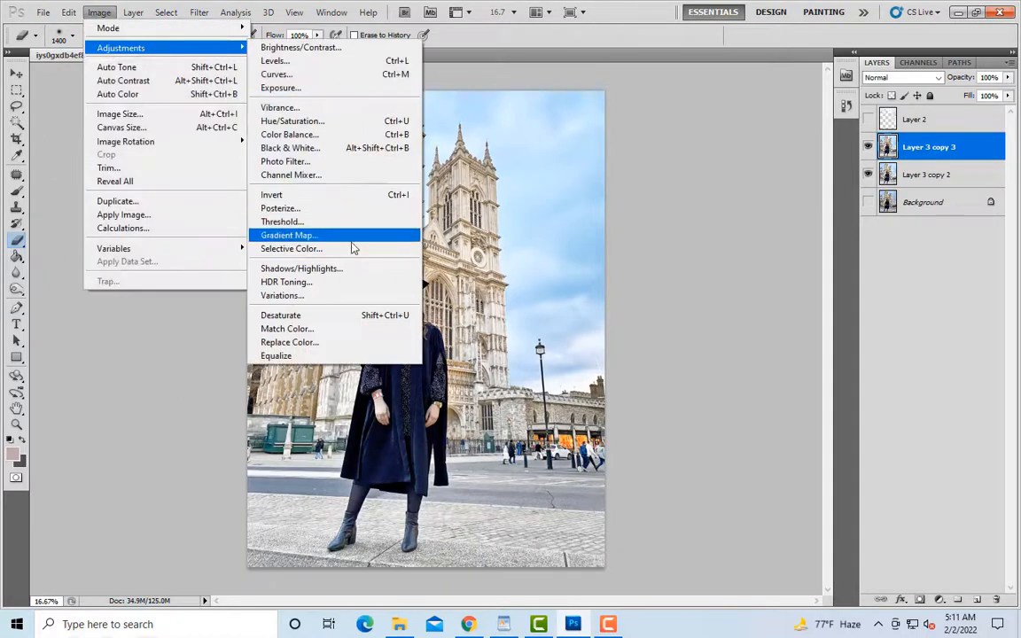
{"action": "left_click", "coordinate": [331, 267]}
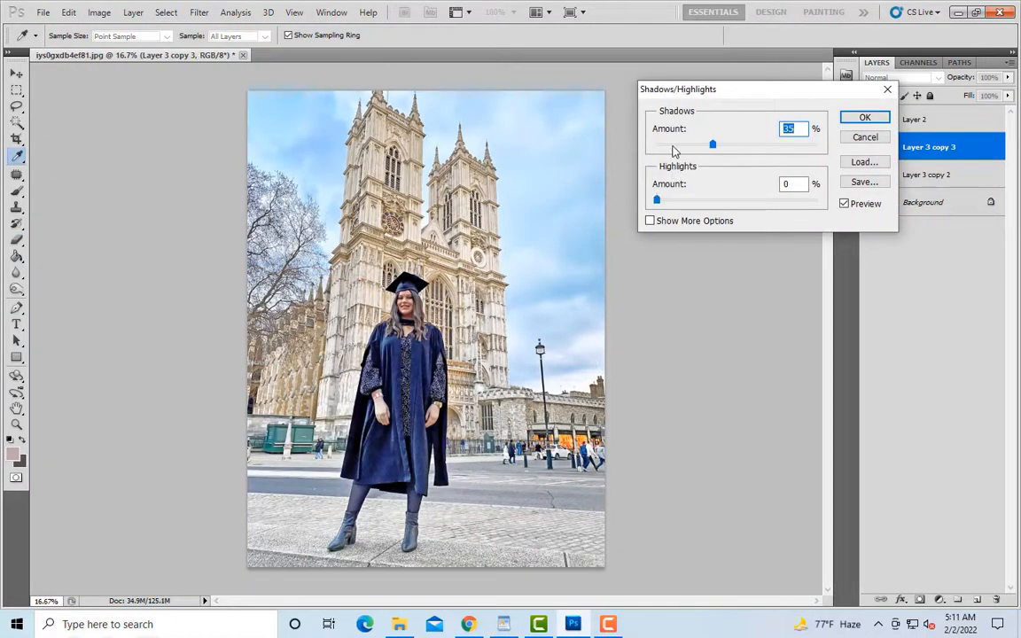
{"action": "left_click", "coordinate": [672, 146]}
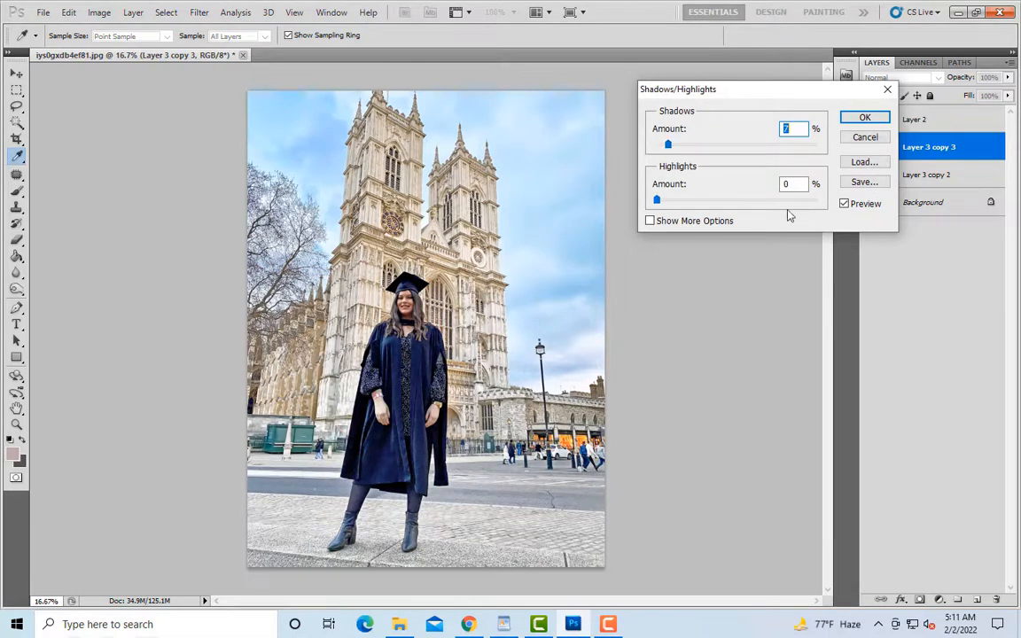
{"action": "left_click", "coordinate": [845, 205]}
{"action": "left_click", "coordinate": [845, 206]}
{"action": "left_click", "coordinate": [844, 205]}
{"action": "left_click", "coordinate": [844, 206]}
{"action": "left_click", "coordinate": [844, 205]}
Step: Compare the shadow adjustment on the woman and her gown up close with the preview on and off, and apply it
{"action": "key", "text": "ctrl+plus"}
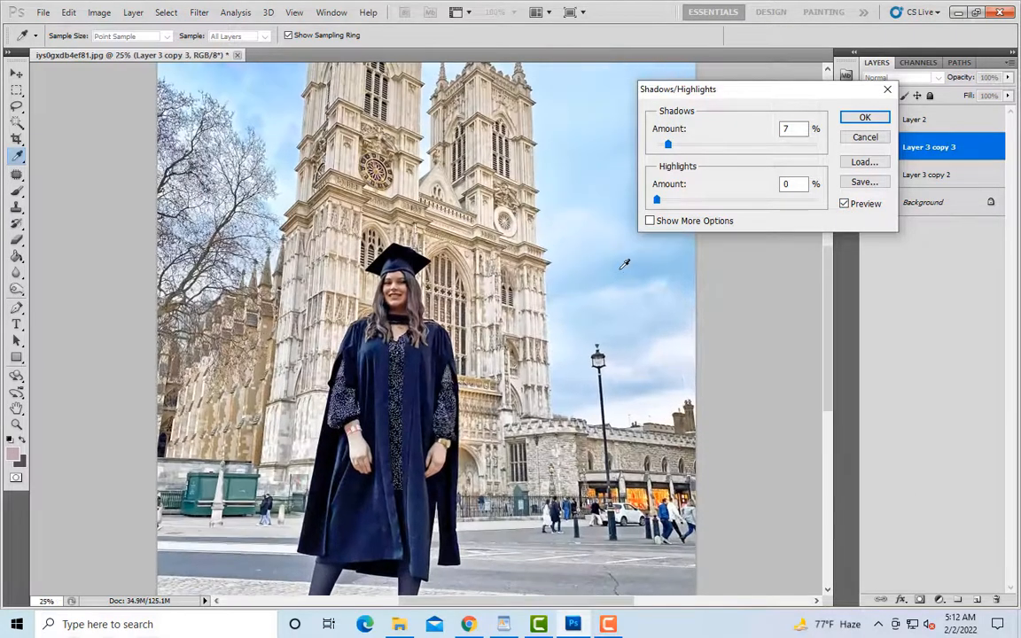
{"action": "scroll", "coordinate": [833, 304], "scroll_direction": "down", "scroll_amount": 5}
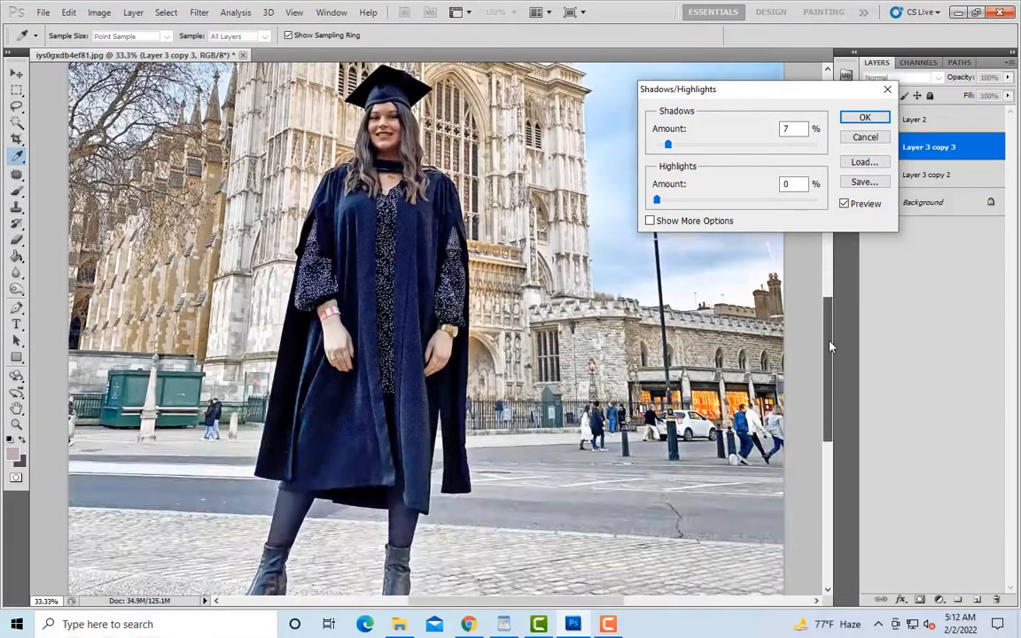
{"action": "left_click", "coordinate": [845, 205]}
{"action": "left_click", "coordinate": [844, 205]}
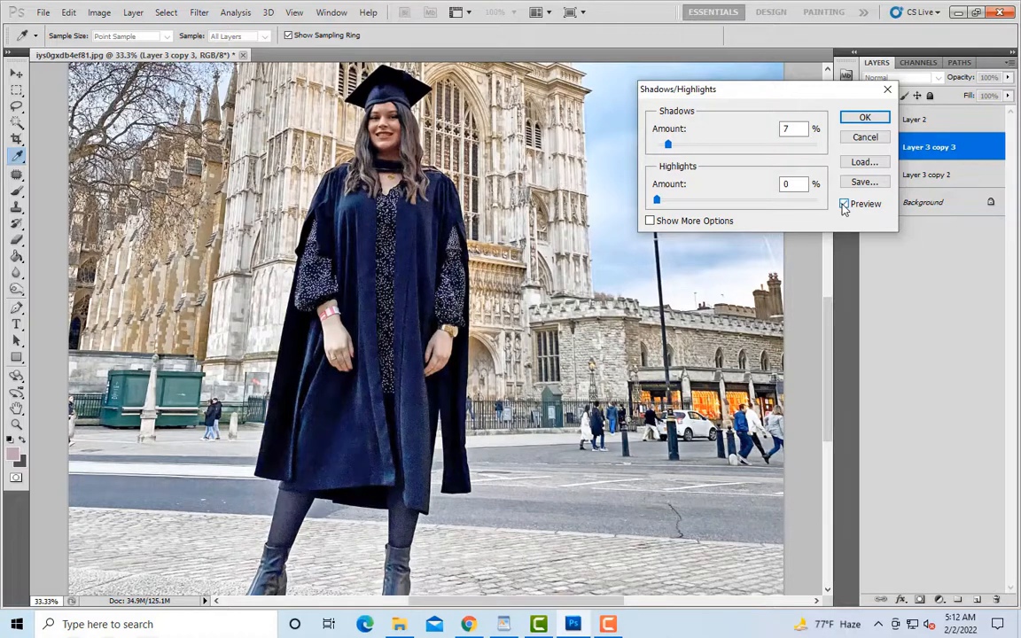
{"action": "left_click", "coordinate": [844, 205]}
{"action": "left_click", "coordinate": [844, 205]}
{"action": "left_click", "coordinate": [845, 205]}
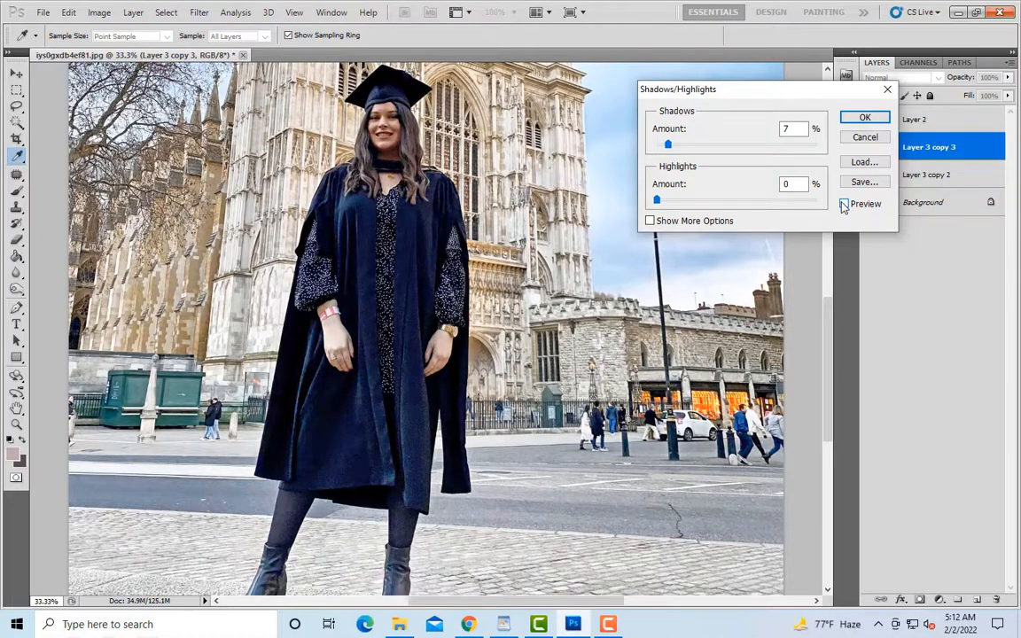
{"action": "left_click", "coordinate": [844, 204]}
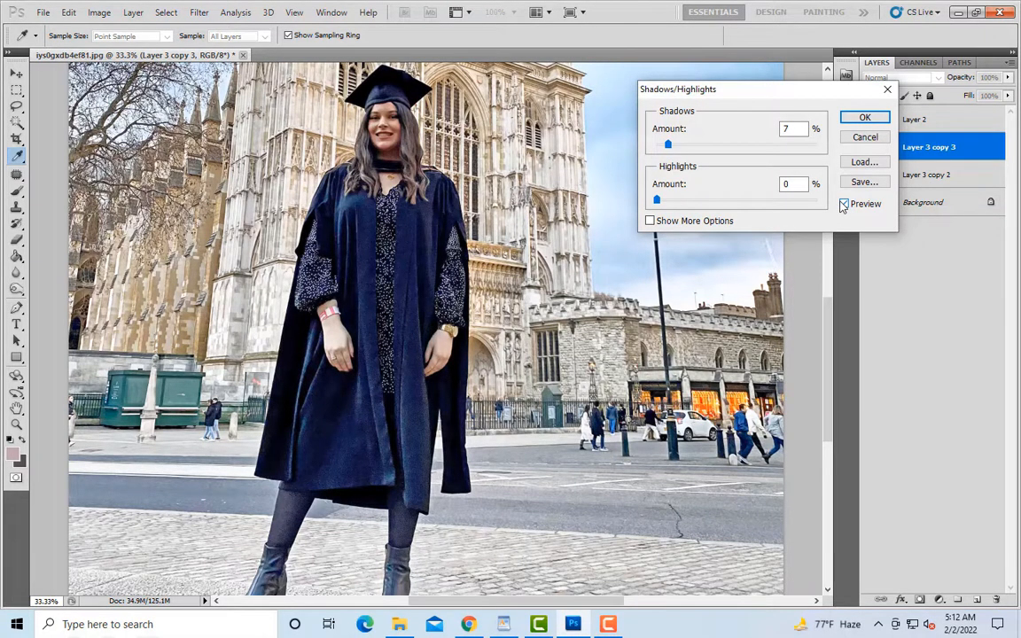
{"action": "key", "text": "ctrl+minus"}
{"action": "left_click", "coordinate": [864, 118]}
Step: Add a layer mask to Layer 3 copy 3, load it as a selection, and invert the mask to black
{"action": "key", "text": "e"}
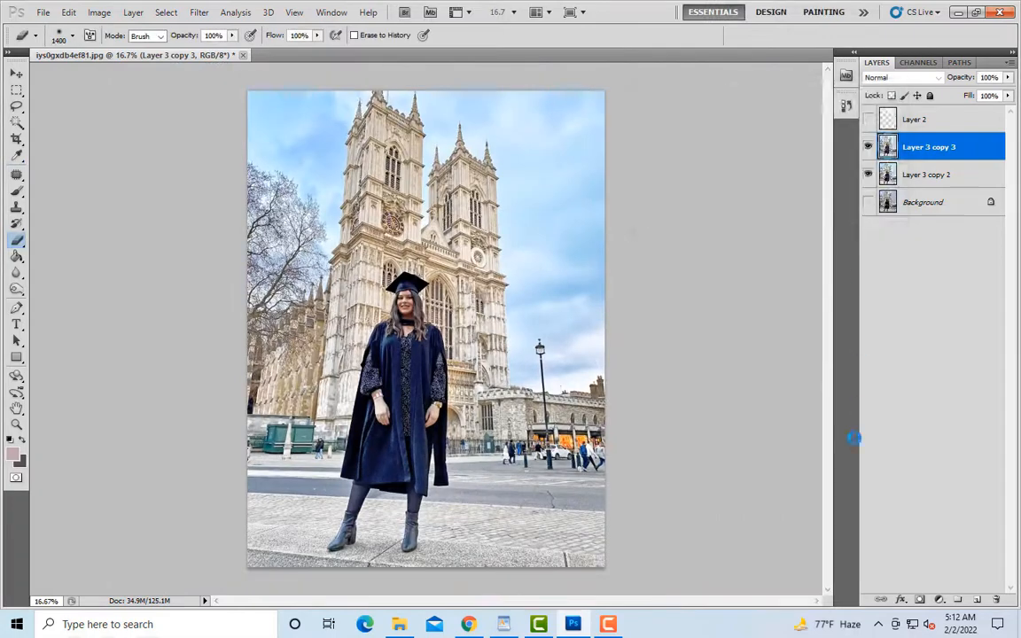
{"action": "left_click", "coordinate": [920, 601]}
{"action": "left_click", "coordinate": [916, 149], "text": "ctrl"}
{"action": "key", "text": "ctrl+i"}
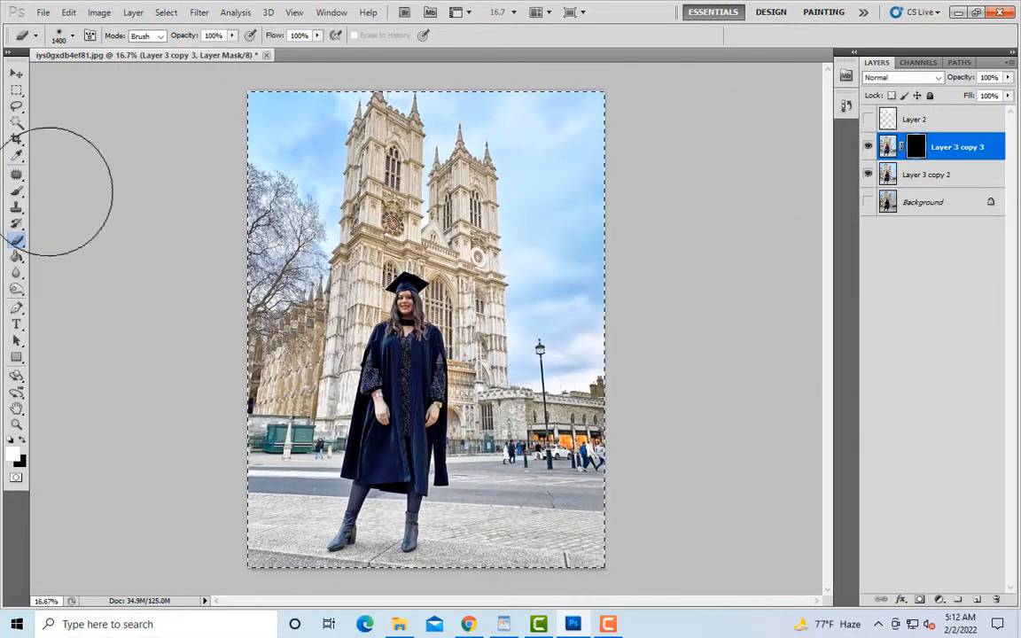
Step: Paint white over the woman's face and neck on the layer mask with a 150 px brush
{"action": "left_click", "coordinate": [17, 191]}
{"action": "key", "text": "ctrl+plus"}
{"action": "key", "text": "ctrl+plus"}
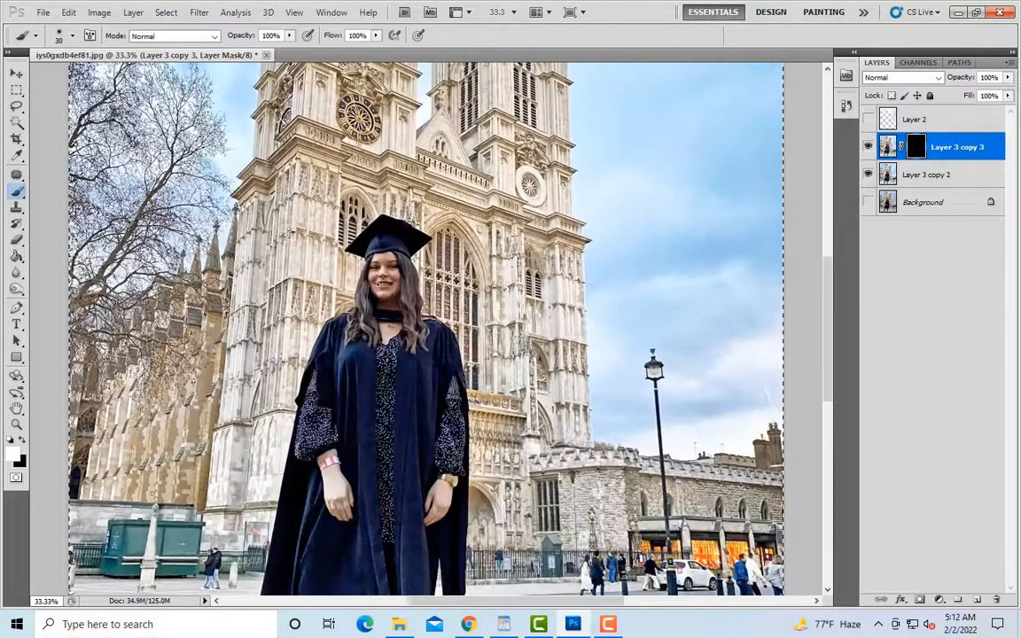
{"action": "key", "text": "bracketright"}
{"action": "key", "text": "bracketright"}
{"action": "key", "text": "bracketright"}
{"action": "key", "text": "bracketright"}
{"action": "key", "text": "bracketright"}
{"action": "key", "text": "bracketright"}
{"action": "key", "text": "bracketright"}
{"action": "key", "text": "bracketright"}
{"action": "key", "text": "bracketright"}
{"action": "mouse_move", "coordinate": [392, 300]}
{"action": "left_mouse_down"}
{"action": "mouse_move", "coordinate": [379, 310]}
{"action": "mouse_move", "coordinate": [390, 321]}
{"action": "left_mouse_up"}
Step: Paint white over the woman's hands on the layer mask with a 100 px brush
{"action": "scroll", "coordinate": [377, 345], "scroll_direction": "down", "scroll_amount": 2}
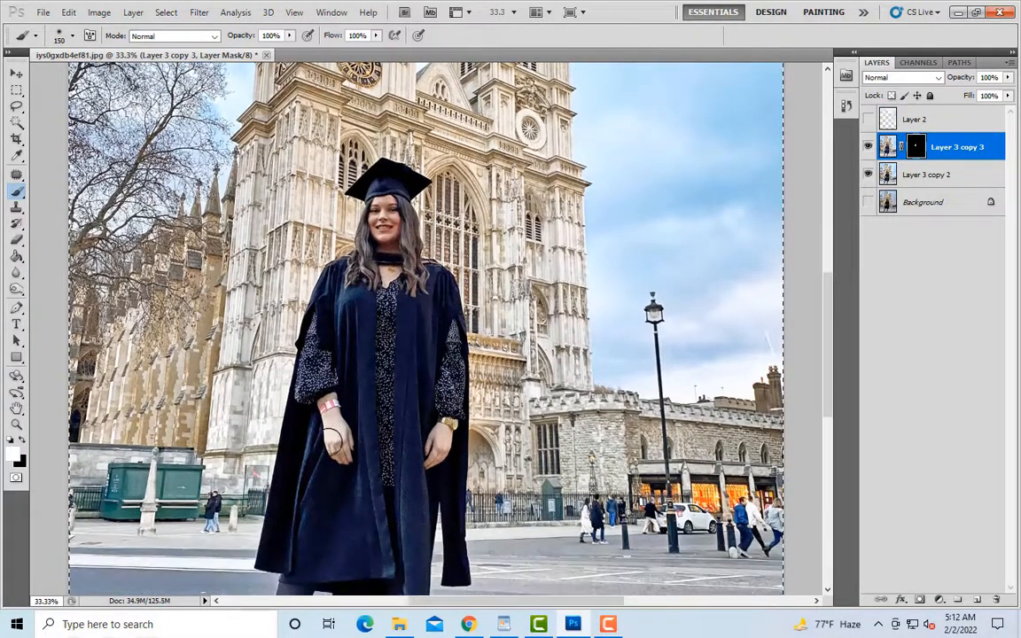
{"action": "key", "text": "bracketleft"}
{"action": "key", "text": "bracketleft"}
{"action": "left_click_drag", "start_coordinate": [328, 409], "coordinate": [341, 453]}
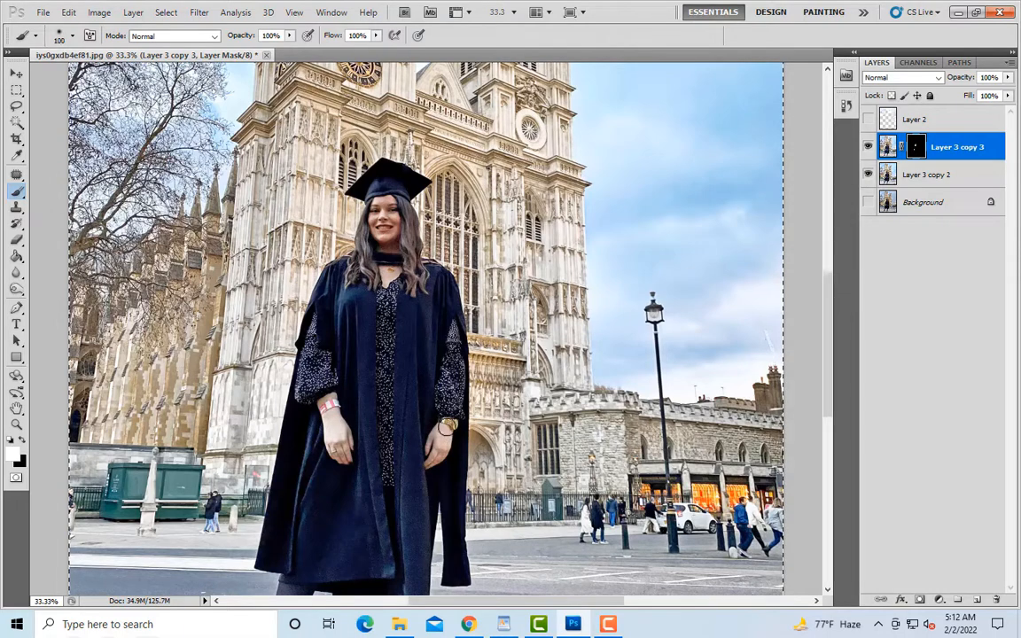
Step: Clear the canvas-wide selection with the Rectangular Marquee tool and bring the whole photo into view
{"action": "key", "text": "ctrl+minus"}
{"action": "key", "text": "ctrl+minus"}
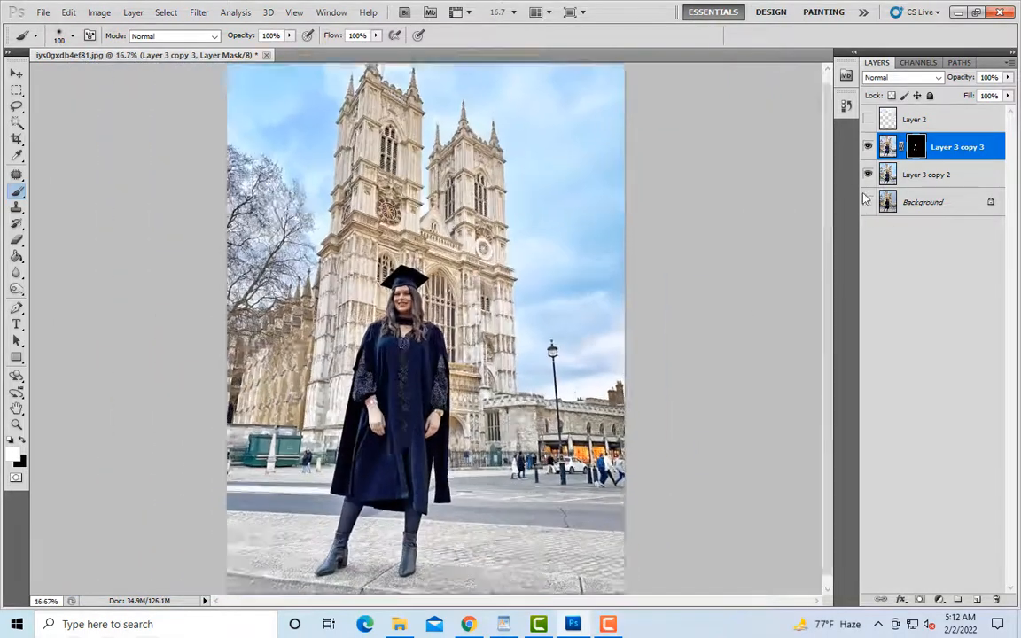
{"action": "key", "text": "ctrl+plus"}
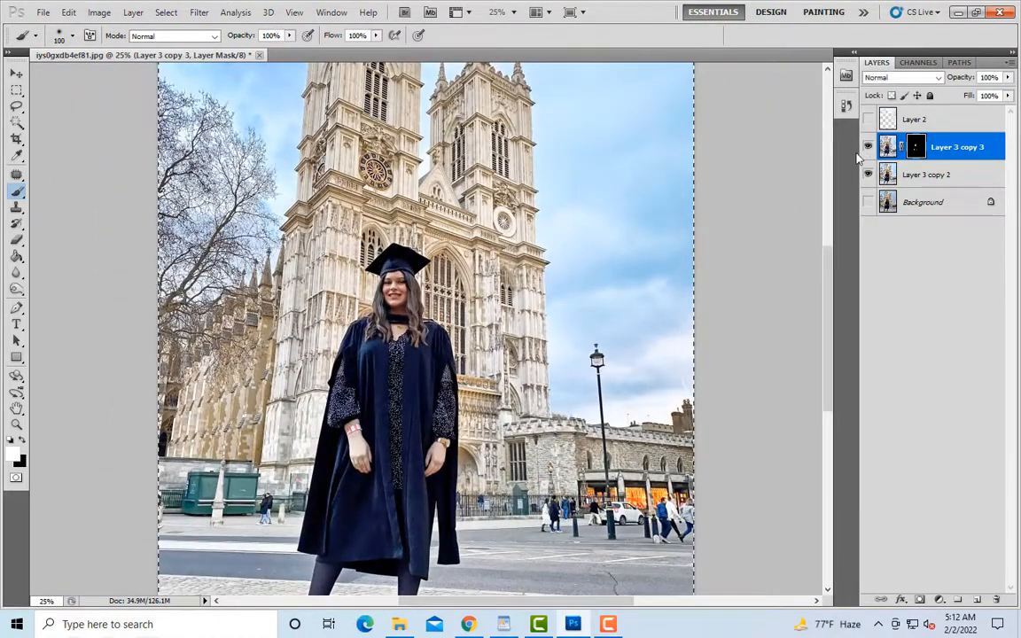
{"action": "key", "text": "m"}
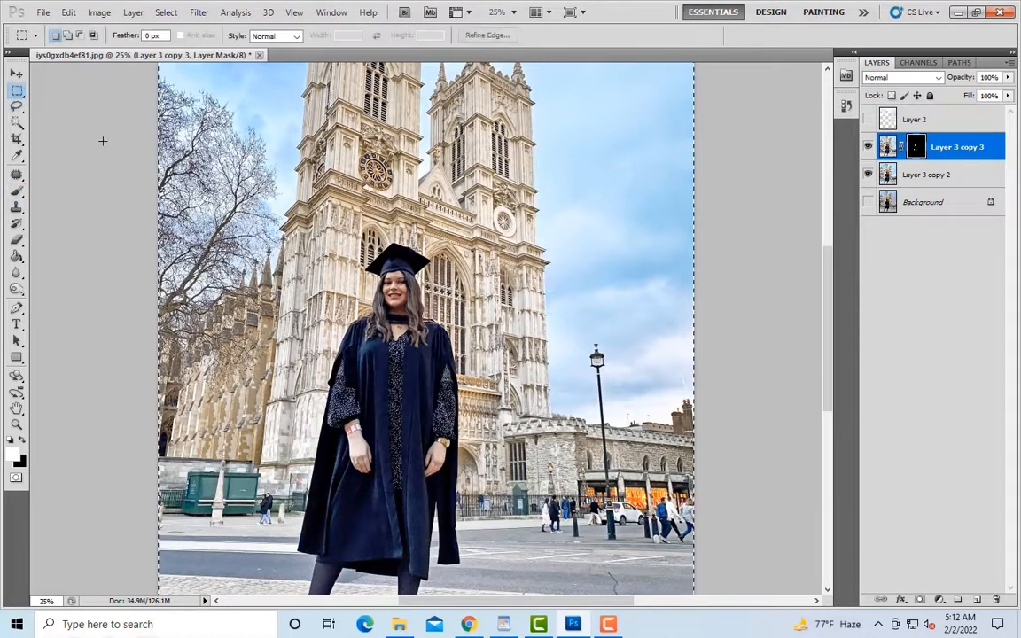
{"action": "left_click_drag", "start_coordinate": [103, 141], "coordinate": [136, 169]}
{"action": "left_click", "coordinate": [512, 234]}
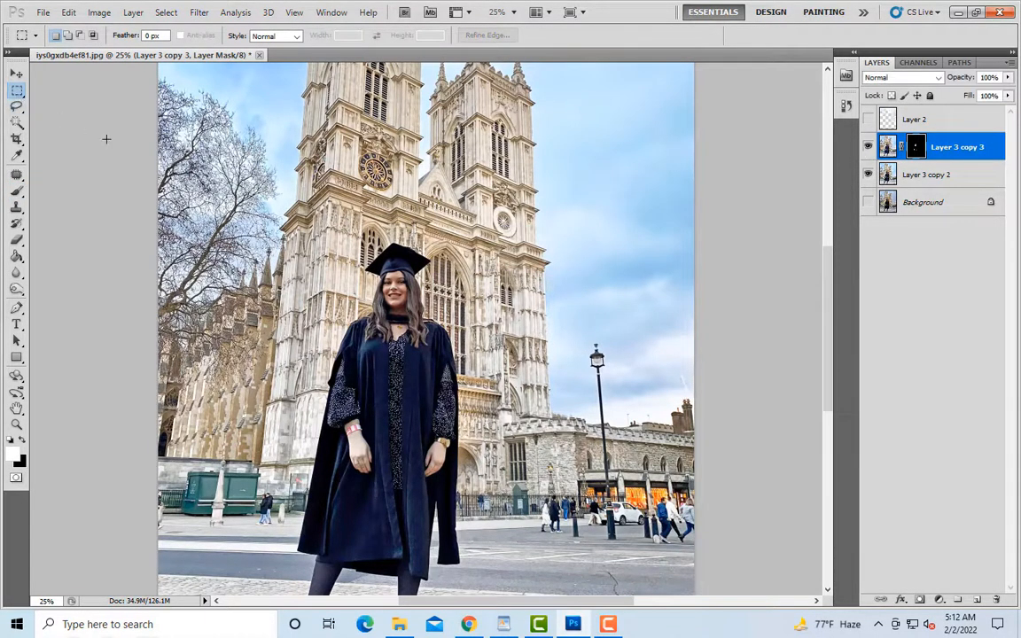
{"action": "key", "text": "ctrl+minus"}
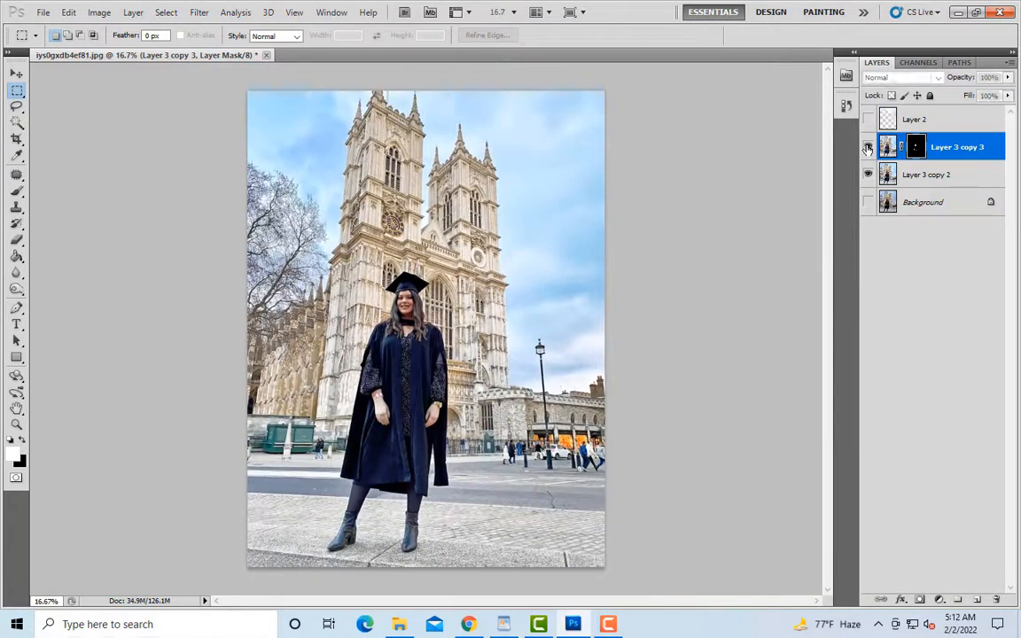
Step: Merge Layer 3 copy 3 with Layer 3 copy 2 and duplicate the merged layer
{"action": "right_click", "coordinate": [929, 175]}
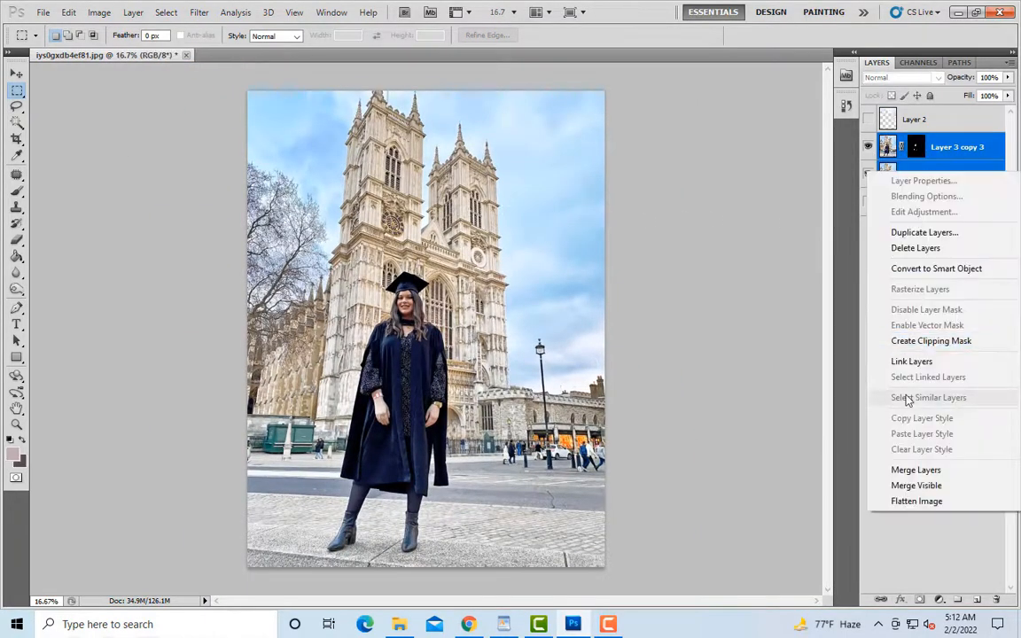
{"action": "left_click", "coordinate": [913, 468]}
{"action": "key", "text": "ctrl+minus"}
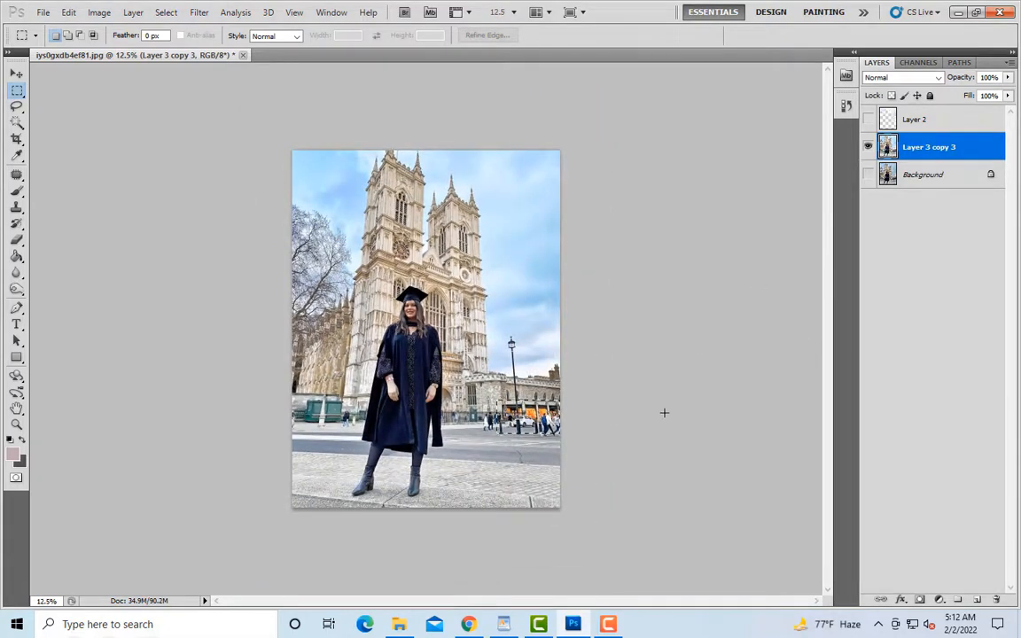
{"action": "key", "text": "ctrl+j"}
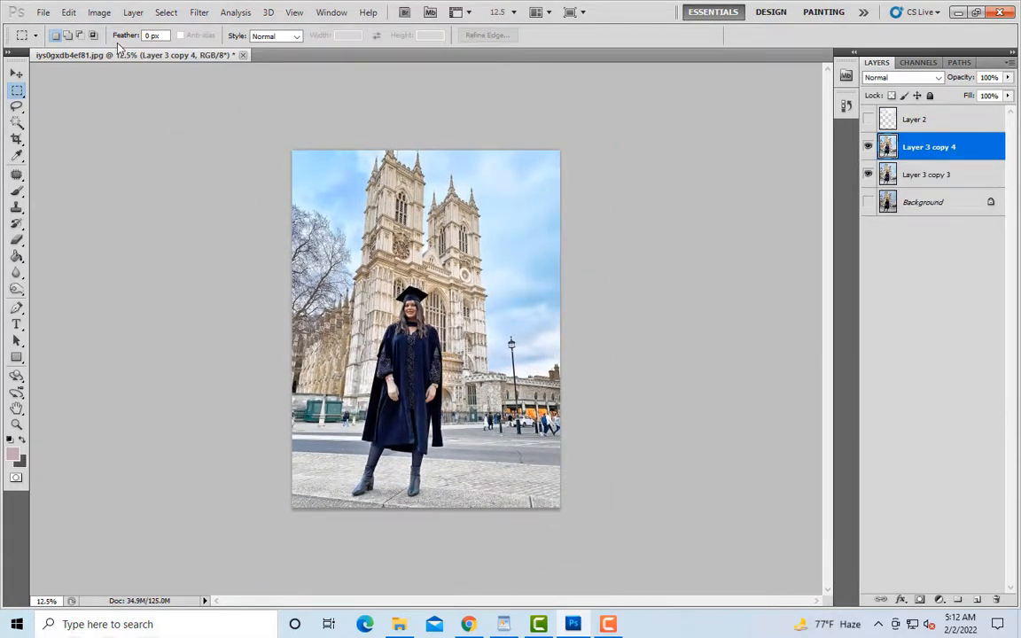
Step: Brighten the duplicated Layer 3 copy 4 slightly with a Brightness/Contrast adjustment
{"action": "left_click", "coordinate": [99, 12]}
{"action": "mouse_move", "coordinate": [149, 49]}
{"action": "left_click", "coordinate": [289, 45]}
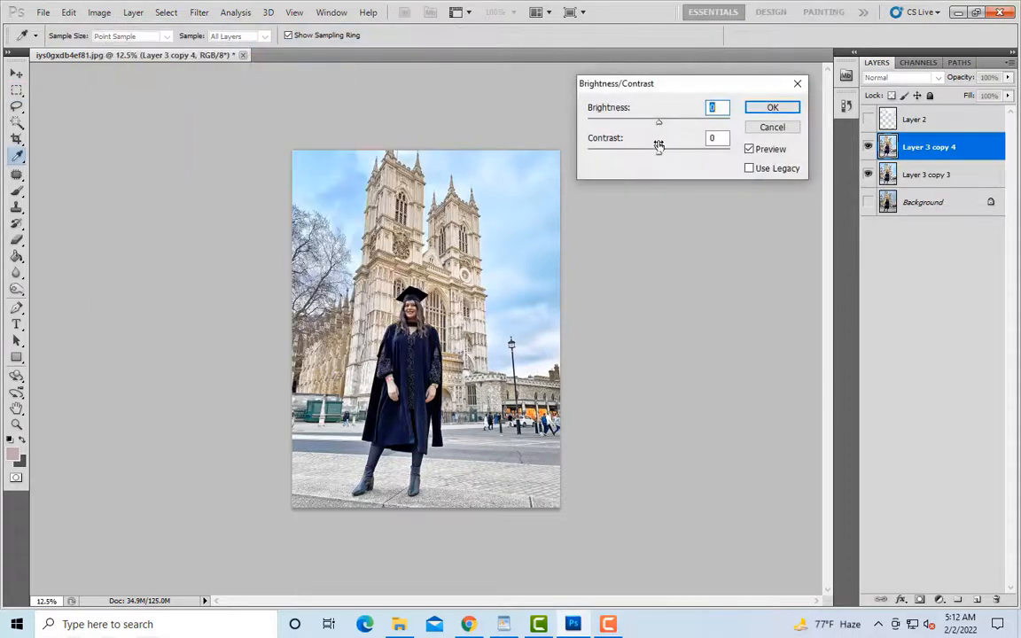
{"action": "left_click", "coordinate": [666, 128]}
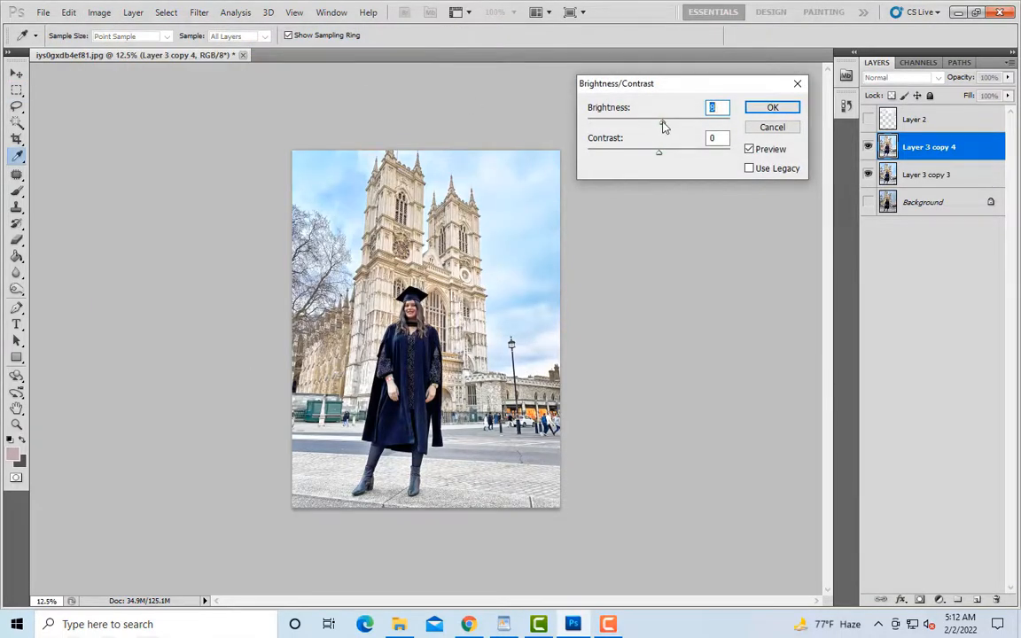
{"action": "left_click", "coordinate": [666, 154]}
{"action": "left_click", "coordinate": [666, 125]}
{"action": "left_click", "coordinate": [750, 113]}
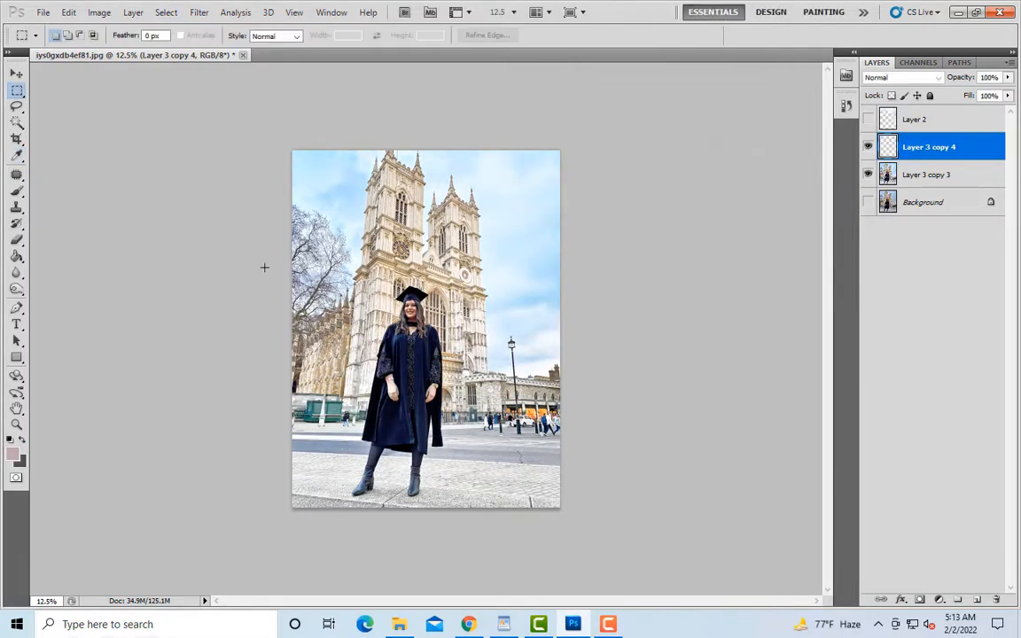
Step: Add a layer mask to Layer 3 copy 4, select the whole canvas, and fill the mask with black
{"action": "left_click", "coordinate": [920, 603]}
{"action": "key", "text": "ctrl+a"}
{"action": "key", "text": "Delete"}
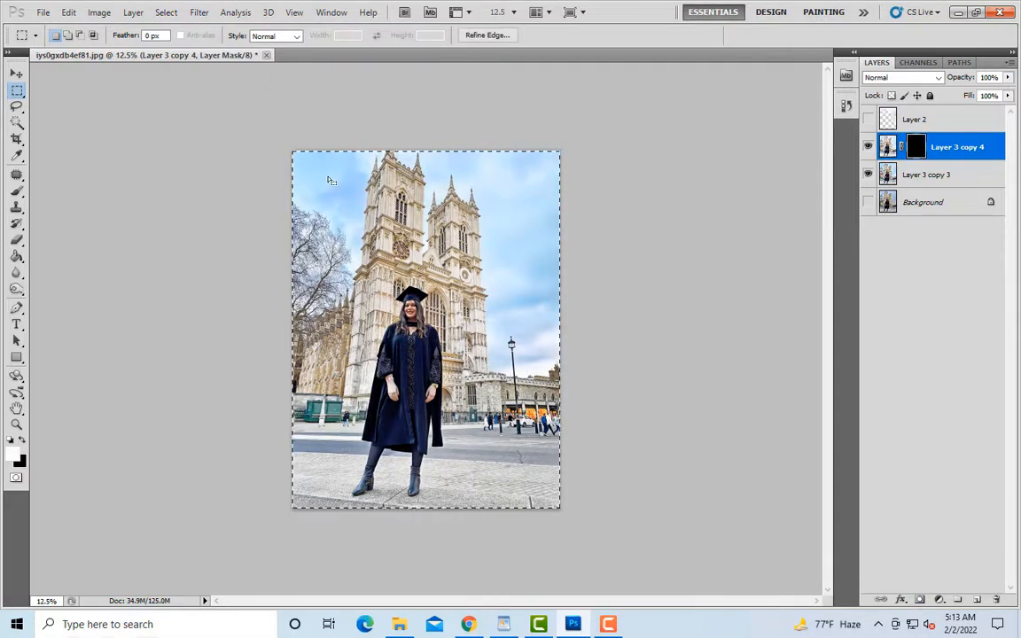
Step: Paint white over the street, woman and cathedral on the Layer 3 copy 4 mask with 1400 px and 700 px brushes
{"action": "left_click", "coordinate": [16, 191]}
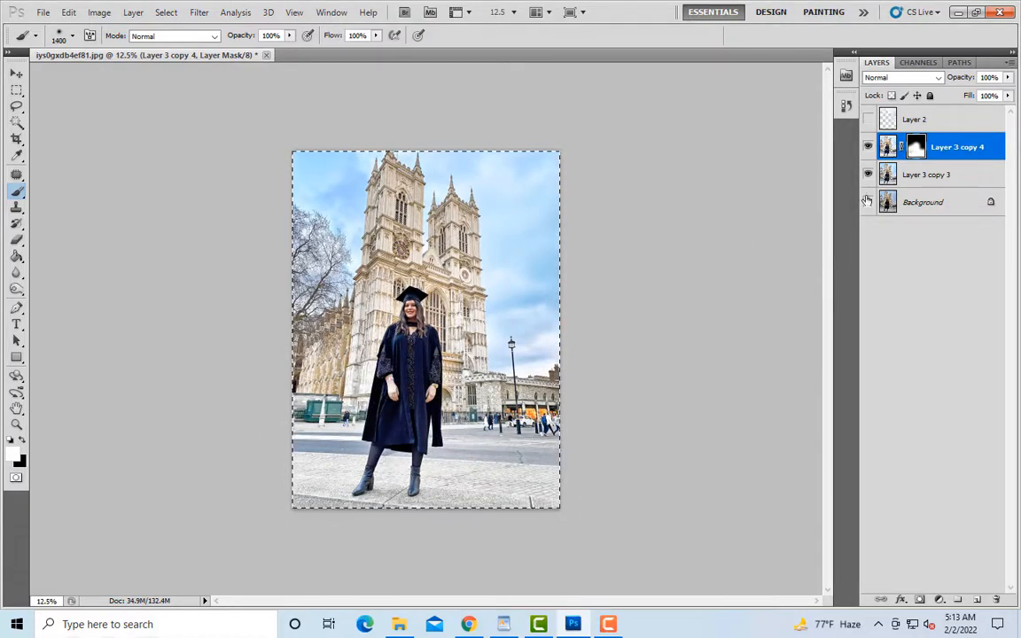
{"action": "key", "text": "ctrl+a"}
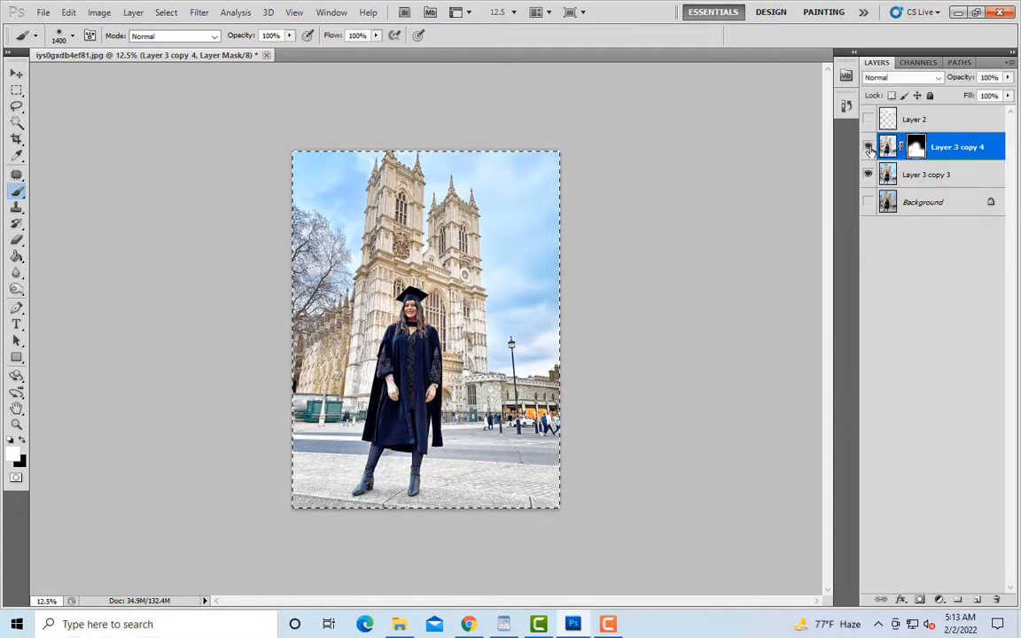
{"action": "left_click", "coordinate": [868, 148]}
{"action": "key", "text": "bracketleft"}
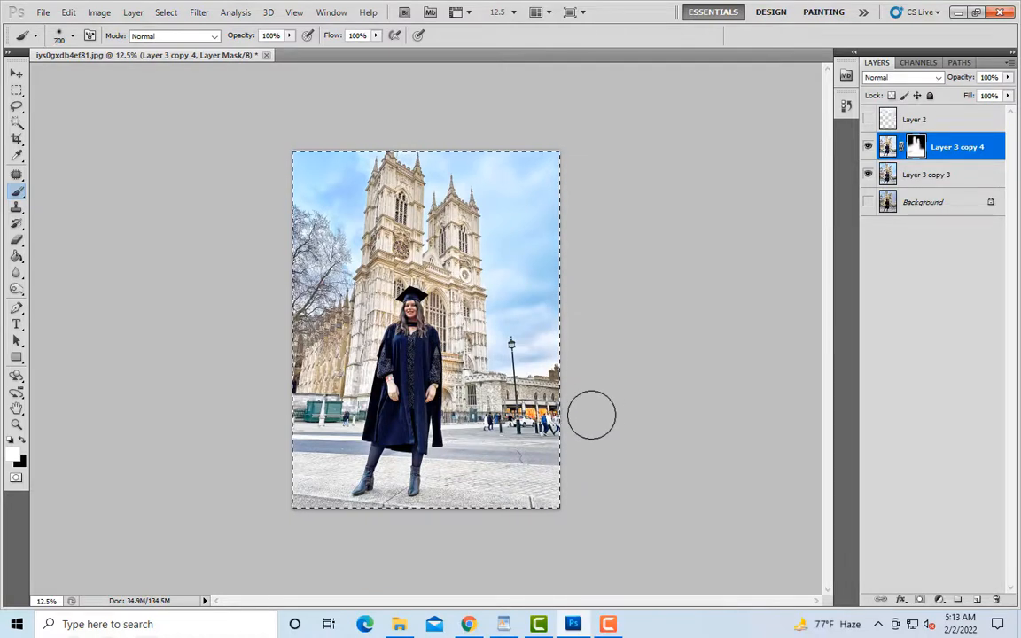
{"action": "key", "text": "bracketleft"}
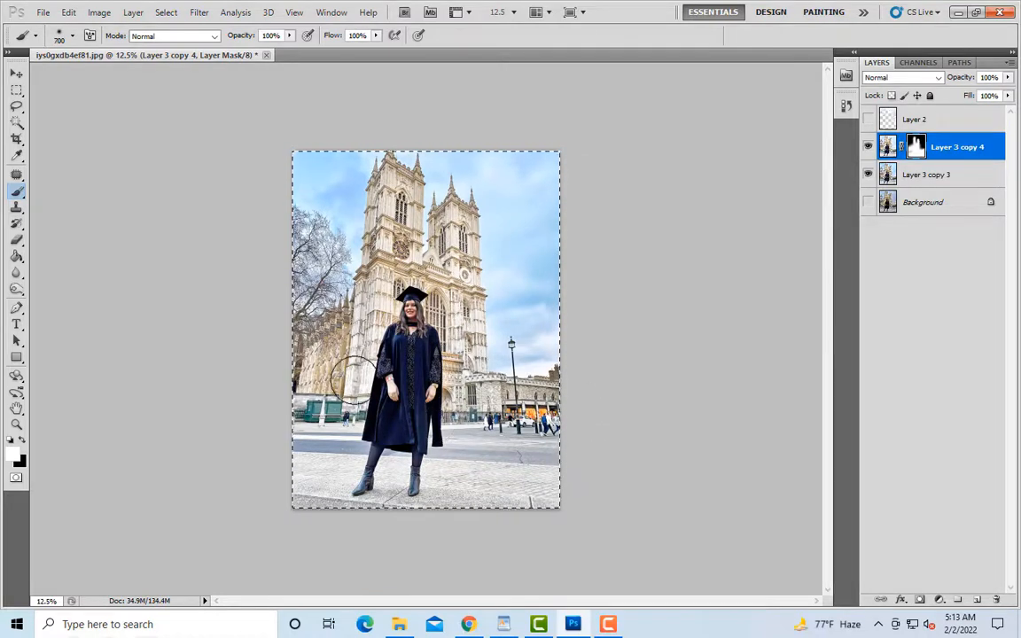
{"action": "key", "text": "bracketright"}
{"action": "key", "text": "bracketright"}
{"action": "key", "text": "bracketright"}
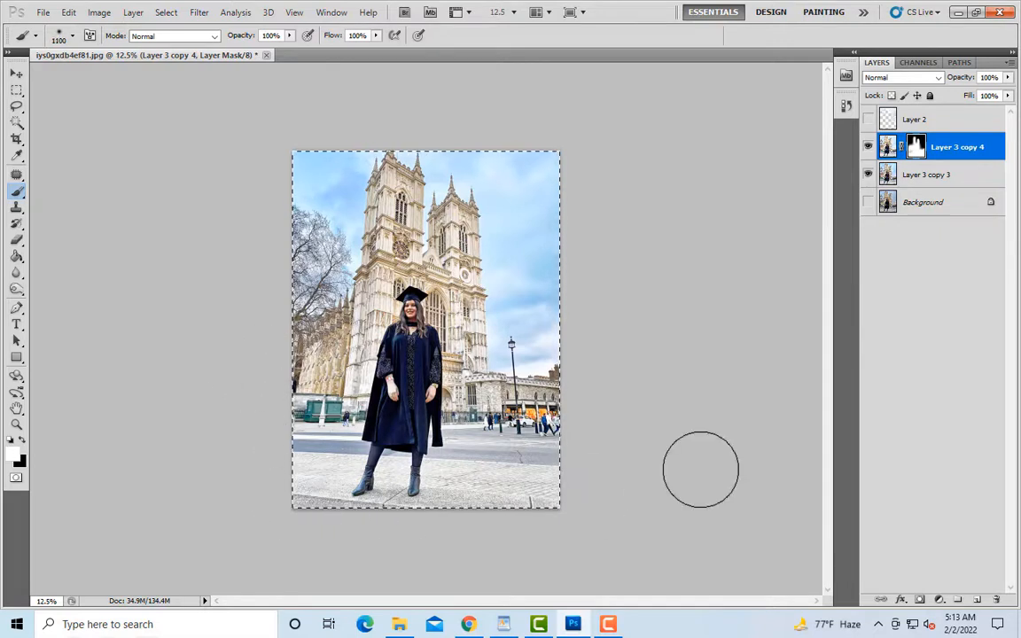
Step: Clear the canvas-wide selection and merge Layer 3 copy 4 with Layer 3 copy 3
{"action": "left_click", "coordinate": [16, 90]}
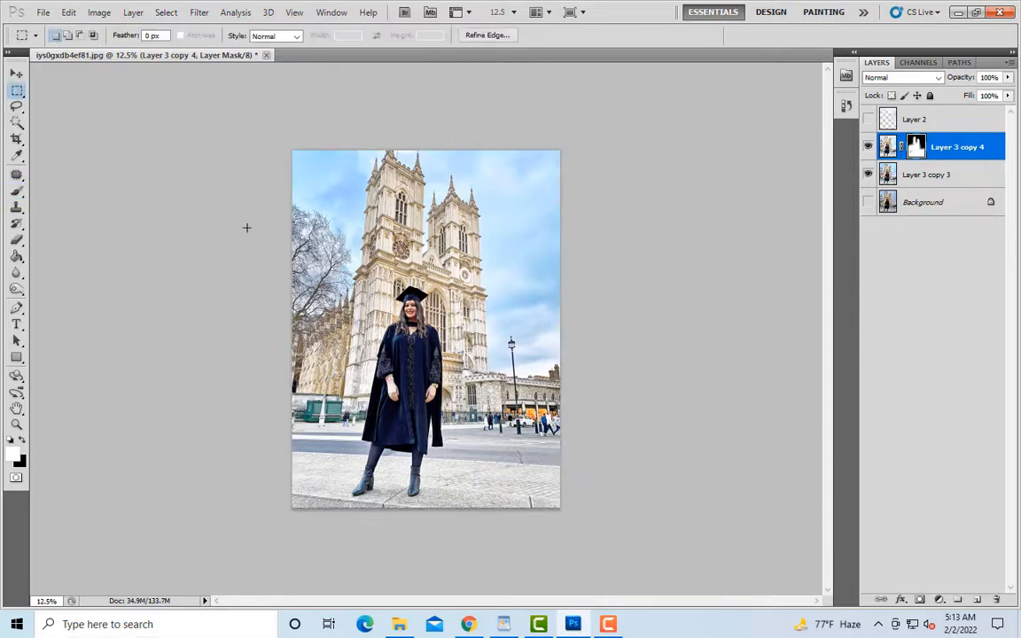
{"action": "left_click", "coordinate": [247, 225]}
{"action": "left_click", "coordinate": [938, 182], "text": "shift"}
{"action": "right_click", "coordinate": [908, 181]}
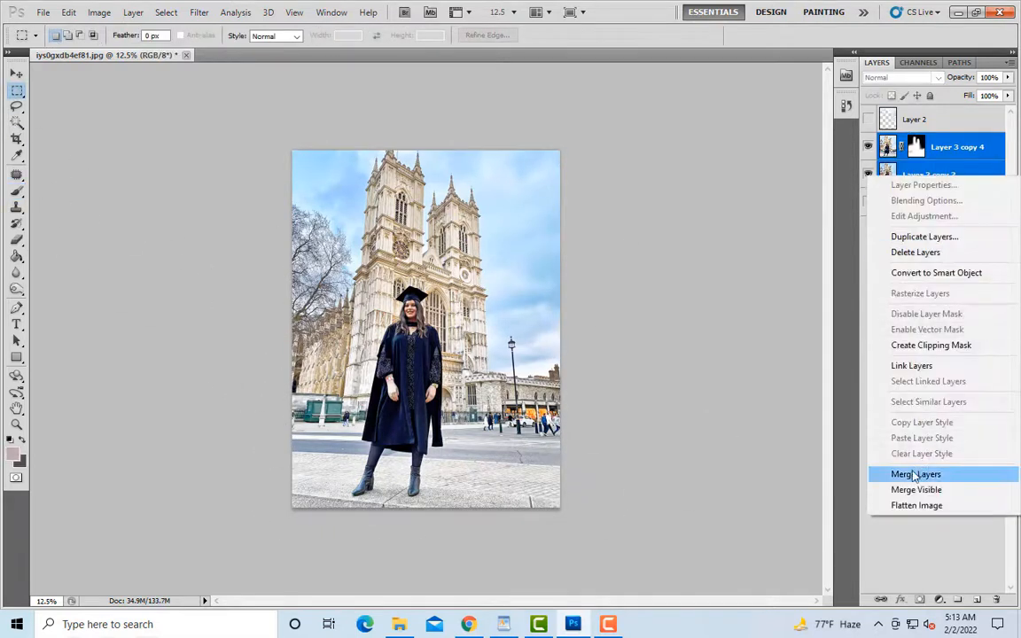
{"action": "left_click", "coordinate": [913, 474]}
Step: Show the Background layer and toggle Layer 3 copy 4 to compare the original photo with the edit
{"action": "left_click", "coordinate": [867, 175]}
{"action": "left_click", "coordinate": [868, 147]}
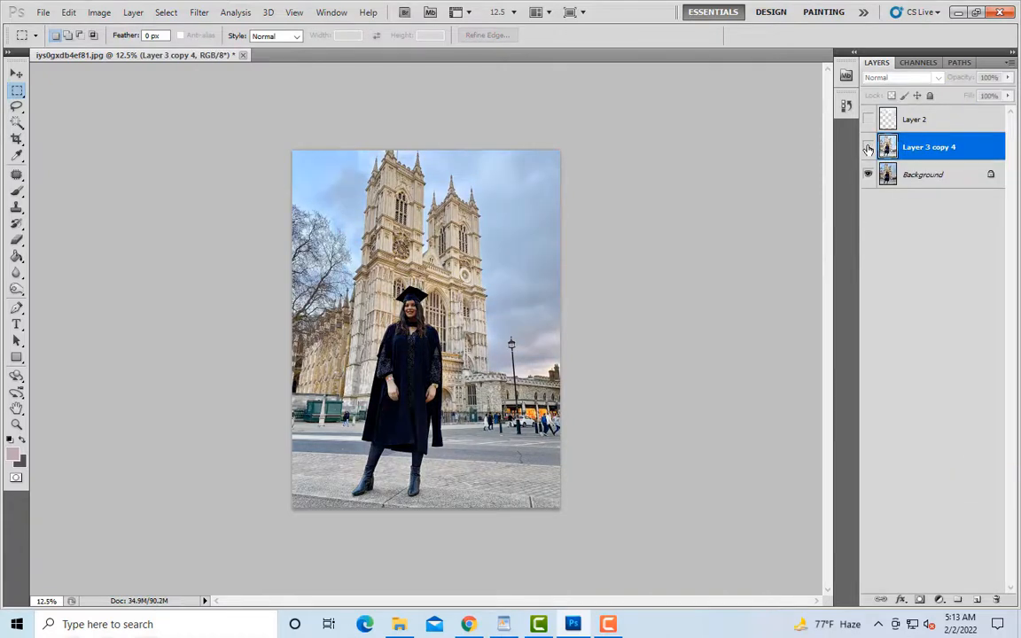
{"action": "left_click", "coordinate": [868, 147]}
{"action": "left_click", "coordinate": [867, 147]}
{"action": "left_click", "coordinate": [869, 147]}
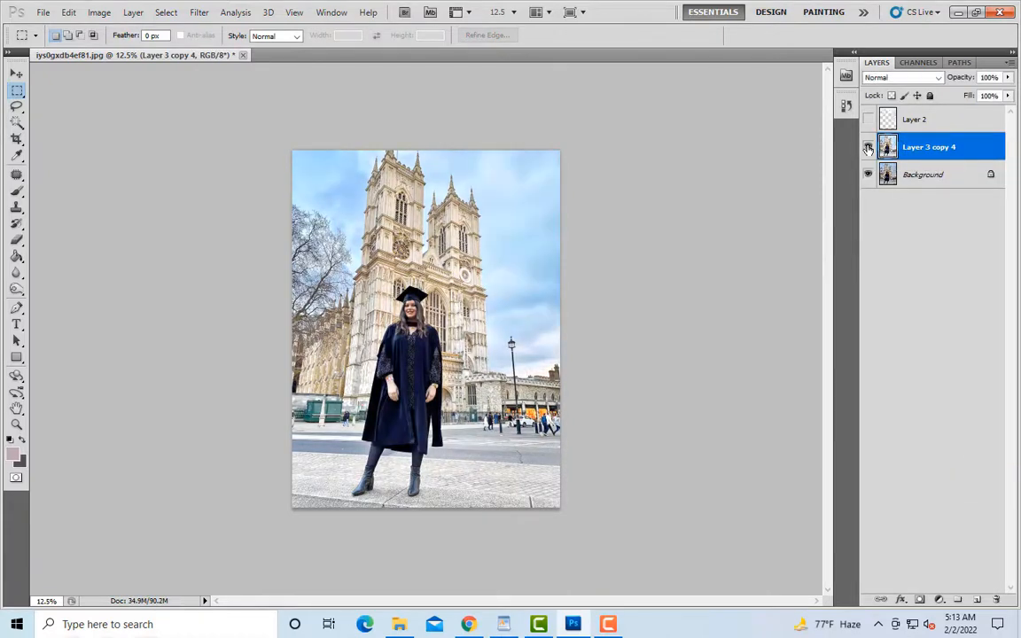
{"action": "left_click", "coordinate": [868, 148]}
{"action": "left_click", "coordinate": [868, 147]}
{"action": "left_click", "coordinate": [868, 147]}
{"action": "left_click", "coordinate": [868, 147]}
{"action": "left_click", "coordinate": [868, 147]}
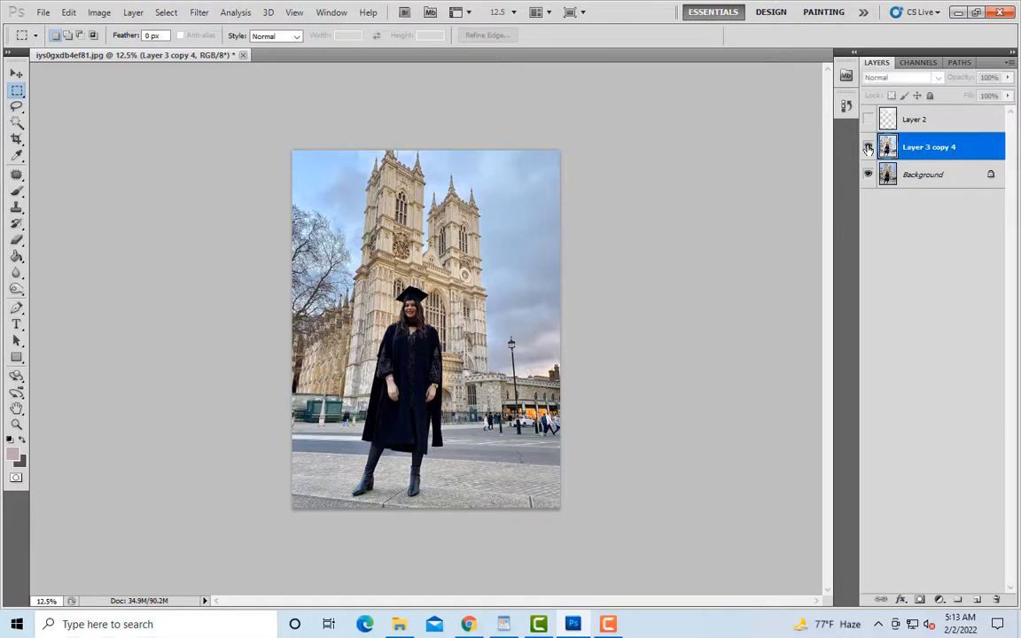
{"action": "left_click", "coordinate": [868, 148]}
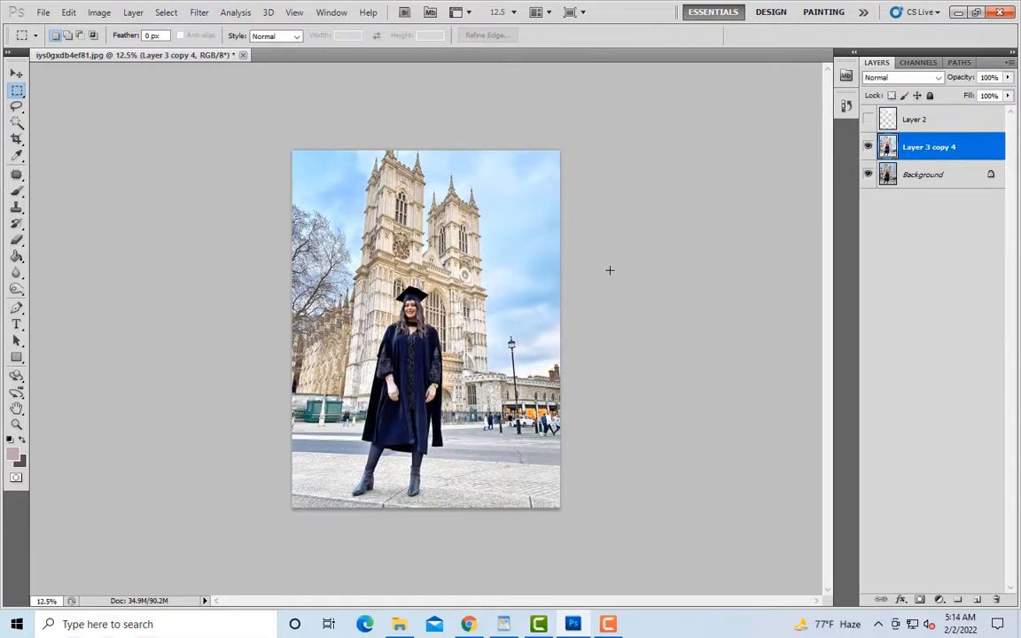
Step: Undo the layer merge and the white painting until the Layer 3 copy 4 mask is fully black
{"action": "key", "text": "ctrl+z"}
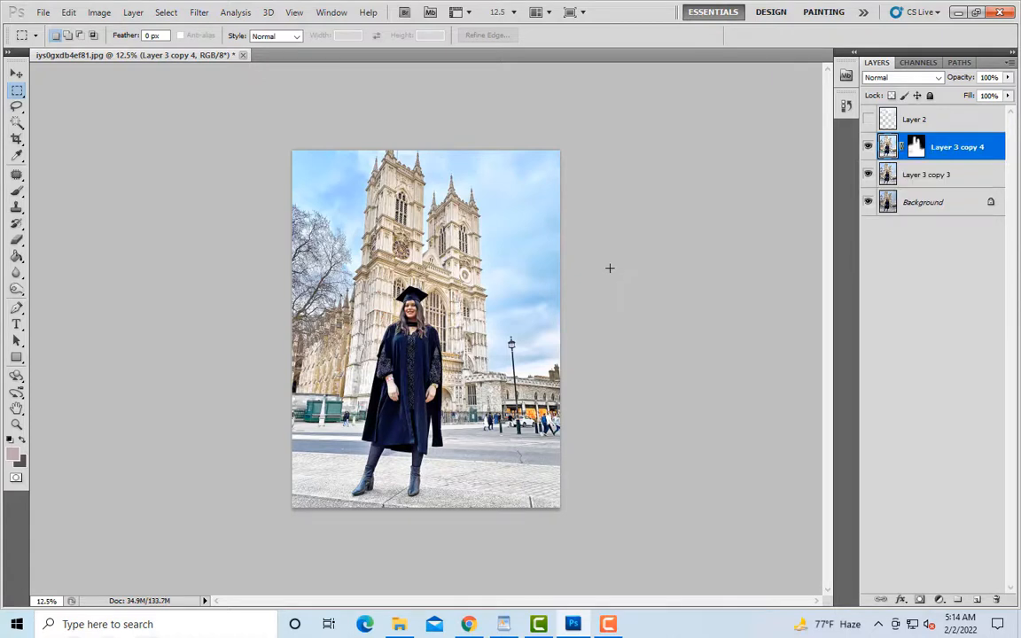
{"action": "key", "text": "ctrl+a"}
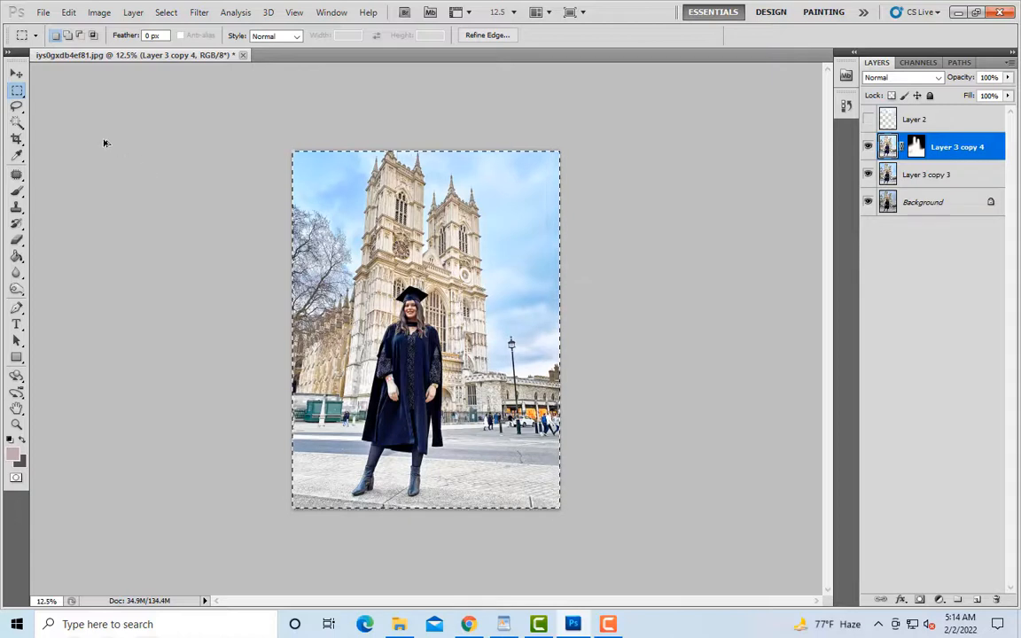
{"action": "left_click", "coordinate": [134, 153]}
{"action": "key", "text": "ctrl+a"}
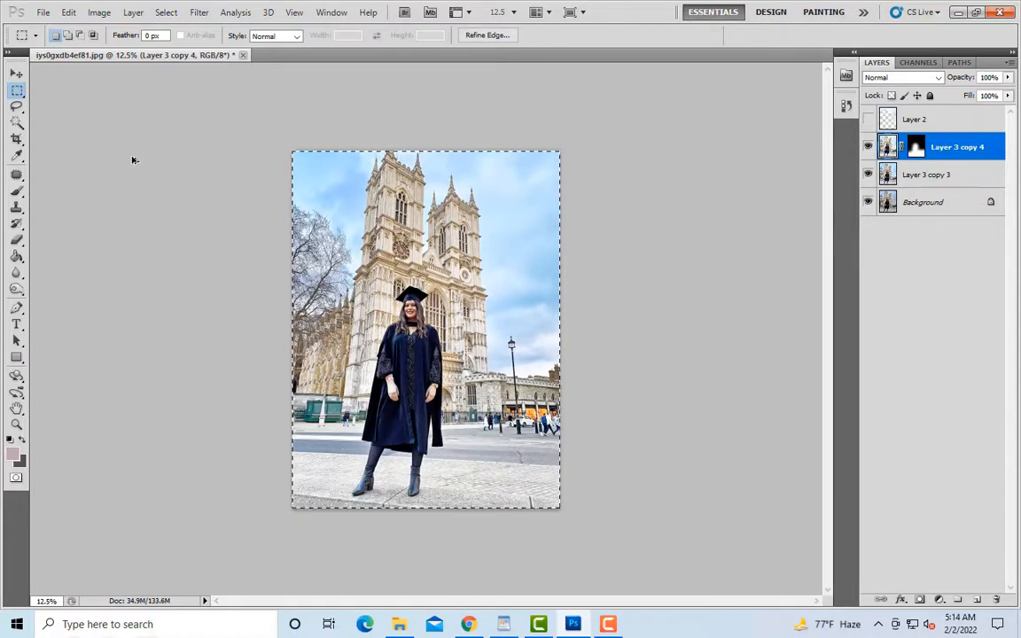
{"action": "key", "text": "ctrl+i"}
{"action": "key", "text": "ctrl+alt+z"}
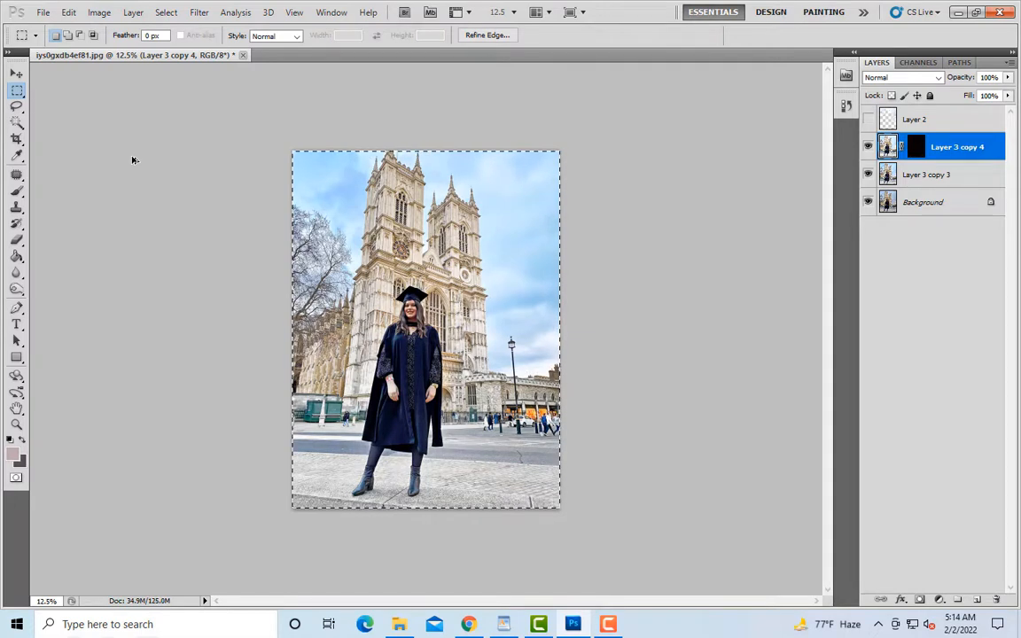
Step: Clear the selection and merge black-masked Layer 3 copy 4 with Layer 3 copy 3
{"action": "left_click", "coordinate": [107, 130]}
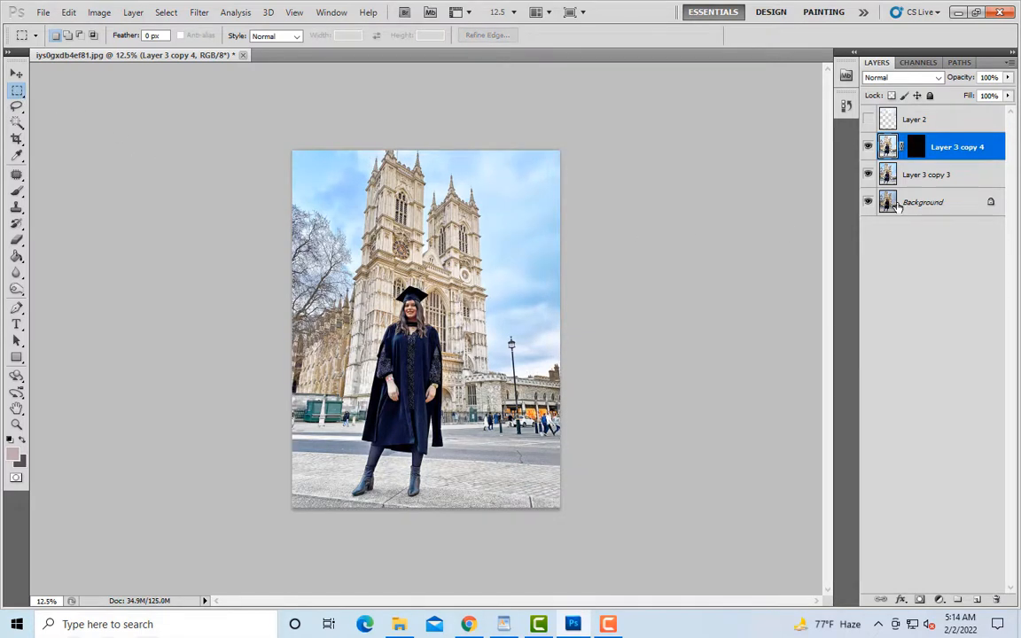
{"action": "left_click", "coordinate": [924, 177], "text": "ctrl"}
{"action": "right_click", "coordinate": [925, 177]}
{"action": "left_click", "coordinate": [904, 467]}
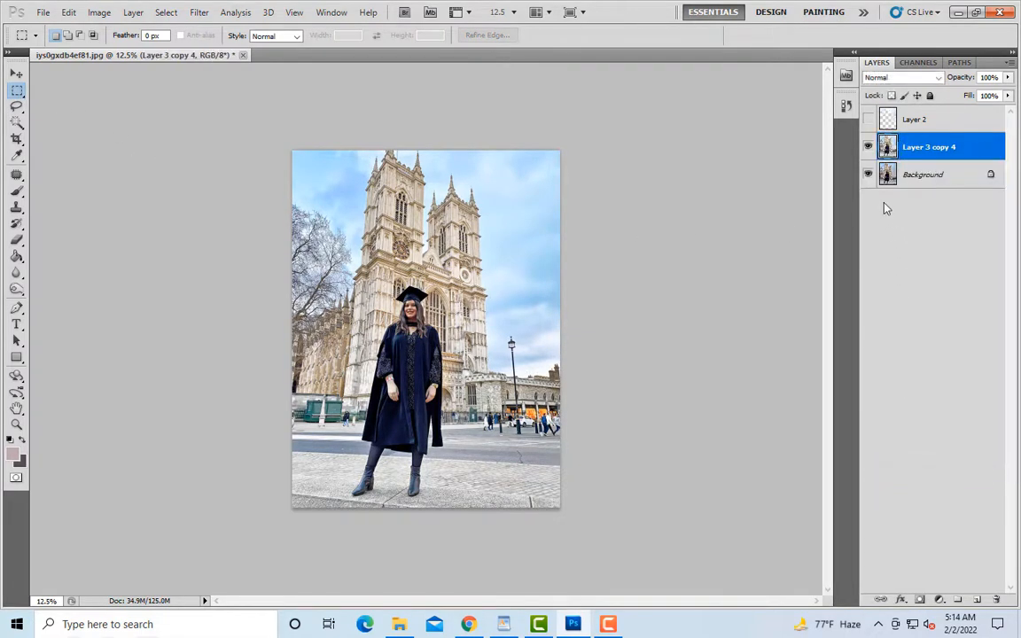
Step: Compare the whole photo before and after retouching by toggling the visibility of merged Layer 3 copy 4
{"action": "left_click", "coordinate": [870, 148]}
{"action": "left_click", "coordinate": [870, 148]}
{"action": "left_click", "coordinate": [869, 148]}
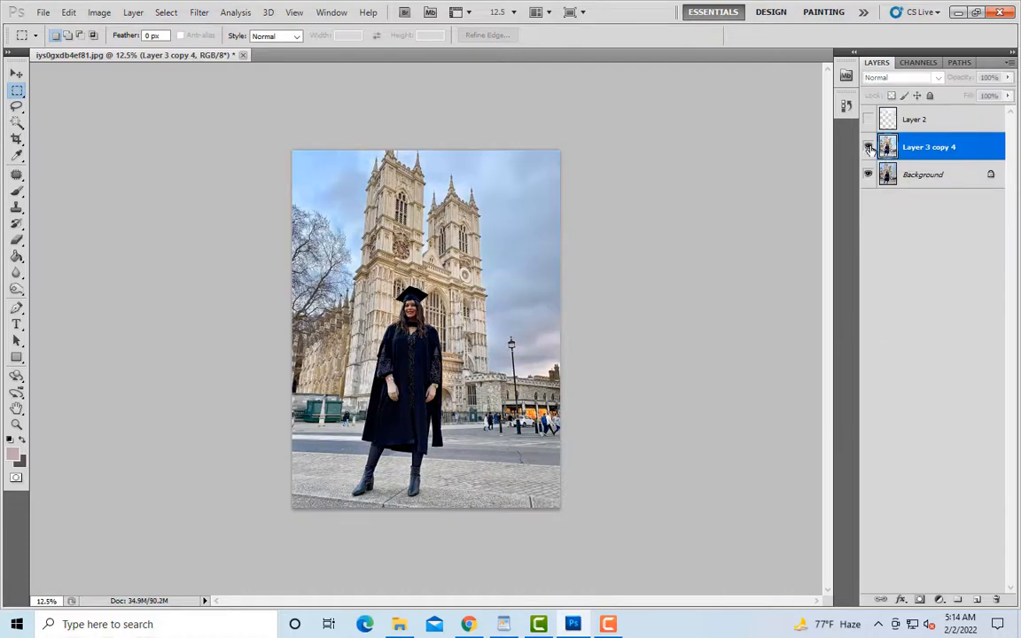
{"action": "left_click", "coordinate": [869, 148]}
{"action": "left_click", "coordinate": [869, 148]}
{"action": "left_click", "coordinate": [870, 148]}
{"action": "left_click", "coordinate": [869, 148]}
Step: Examine the woman and cathedral up close and at full view with Layer 3 copy 4 hidden and shown
{"action": "key", "text": "ctrl+plus"}
{"action": "key", "text": "ctrl+plus"}
{"action": "key", "text": "ctrl+plus"}
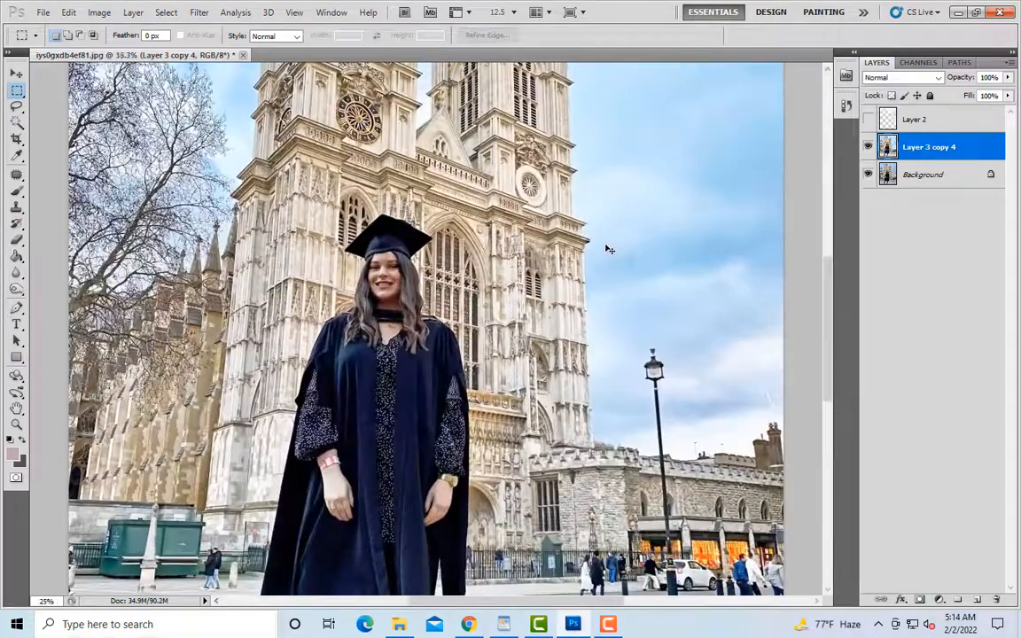
{"action": "left_click", "coordinate": [868, 147]}
{"action": "left_click", "coordinate": [868, 147]}
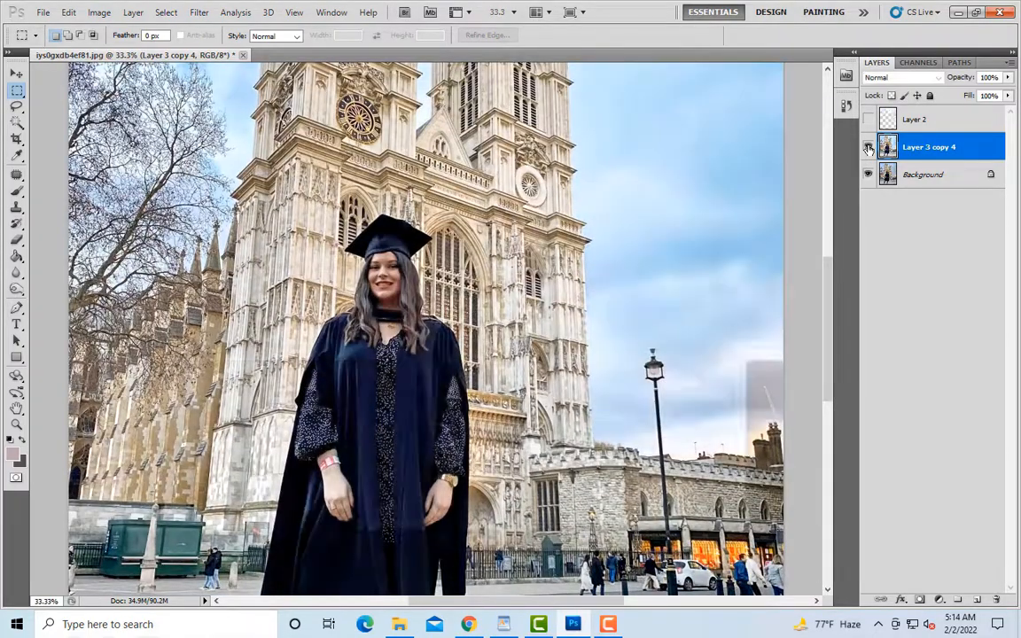
{"action": "left_click", "coordinate": [869, 147]}
{"action": "left_click", "coordinate": [868, 147]}
{"action": "key", "text": "ctrl+minus"}
{"action": "key", "text": "ctrl+minus"}
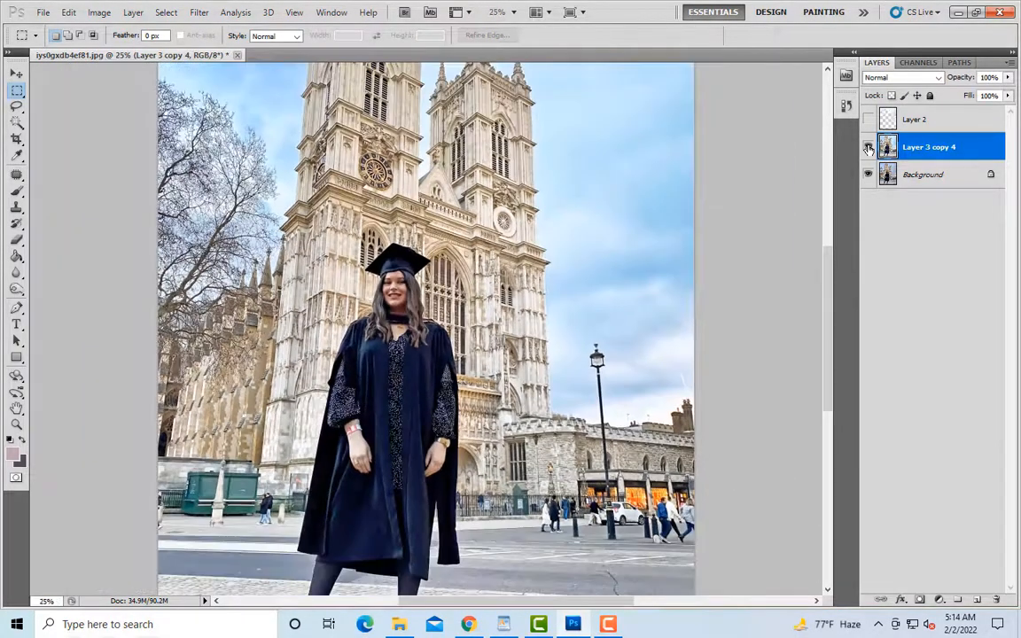
{"action": "left_click", "coordinate": [869, 147]}
{"action": "left_click", "coordinate": [868, 147]}
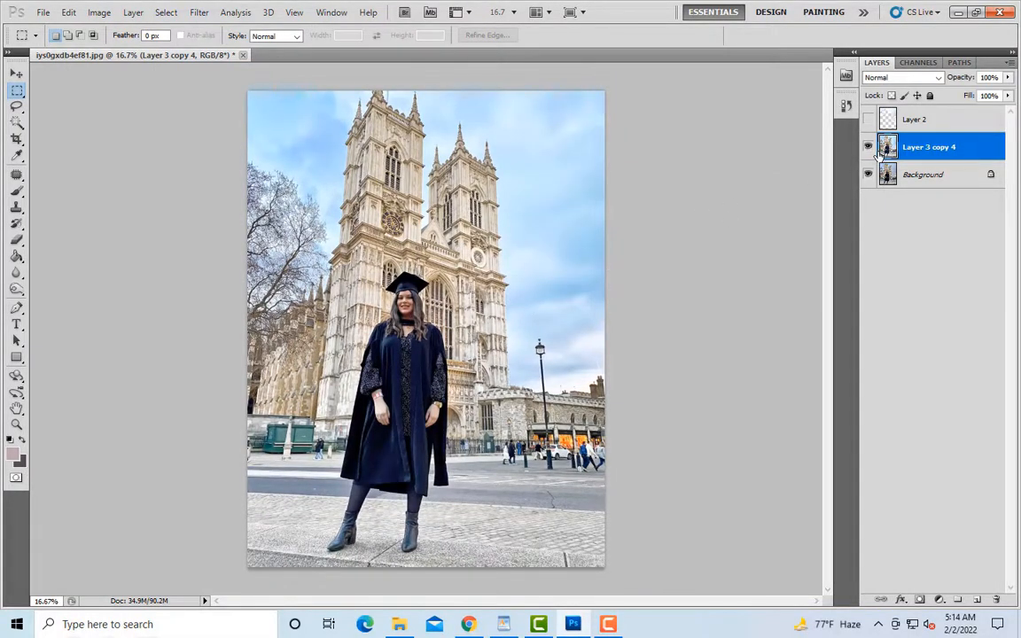
{"action": "left_click", "coordinate": [869, 147]}
{"action": "left_click", "coordinate": [868, 147]}
{"action": "left_click", "coordinate": [868, 147]}
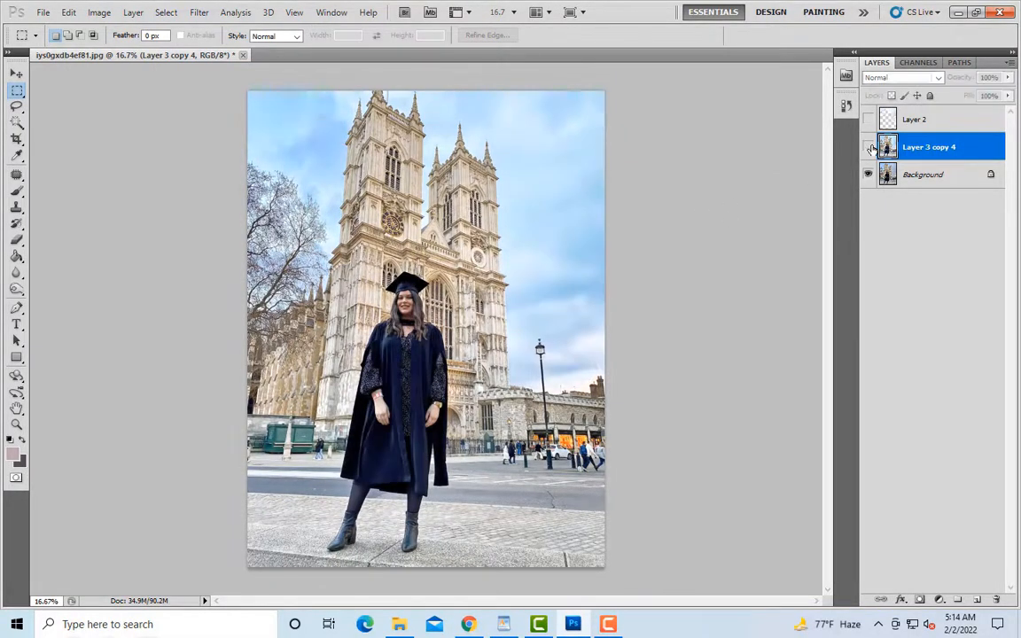
{"action": "left_click", "coordinate": [868, 147]}
{"action": "left_click", "coordinate": [17, 191]}
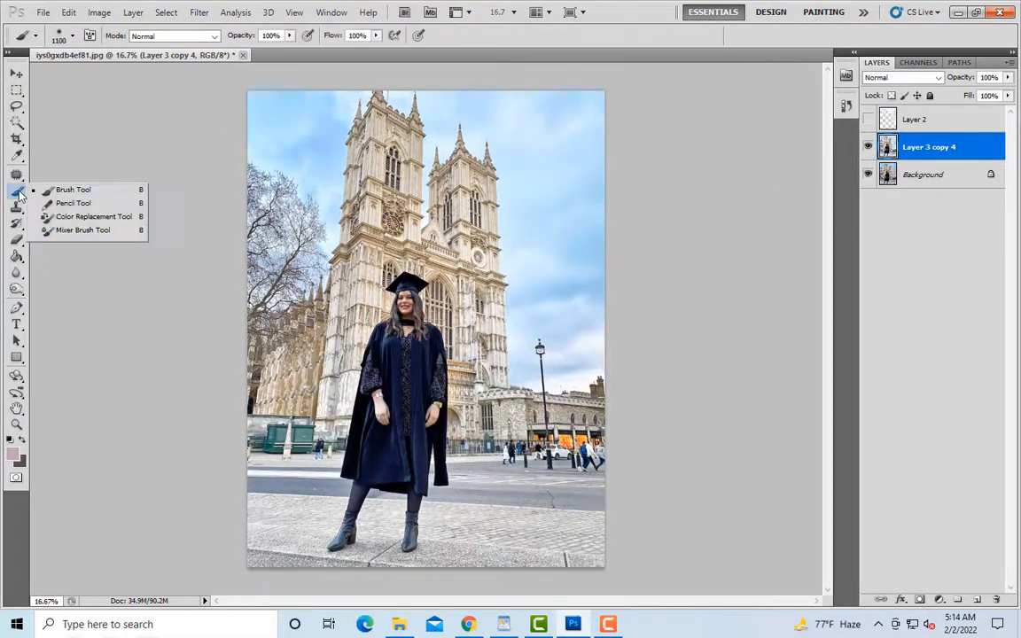
{"action": "left_click_drag", "start_coordinate": [400, 437], "coordinate": [408, 387]}
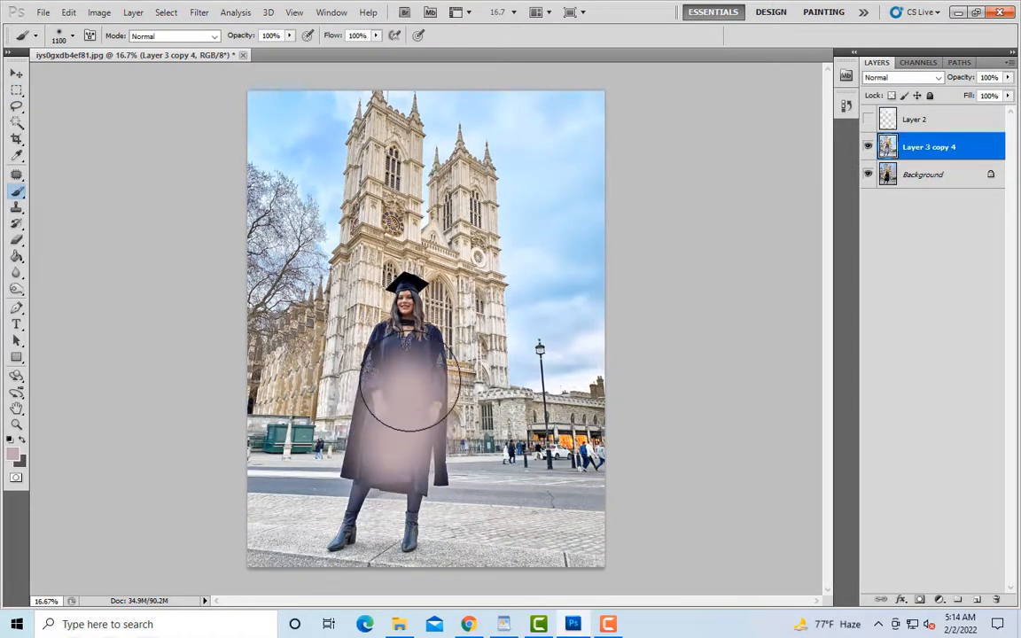
{"action": "key", "text": "ctrl+z"}
{"action": "left_click", "coordinate": [16, 240]}
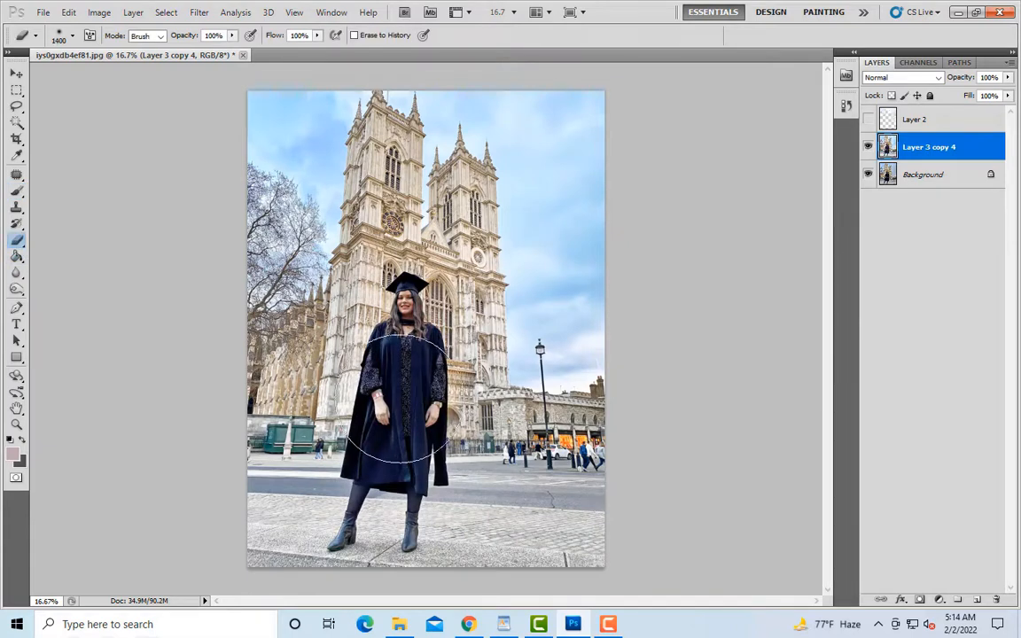
{"action": "key", "text": "bracketright"}
{"action": "key", "text": "bracketright"}
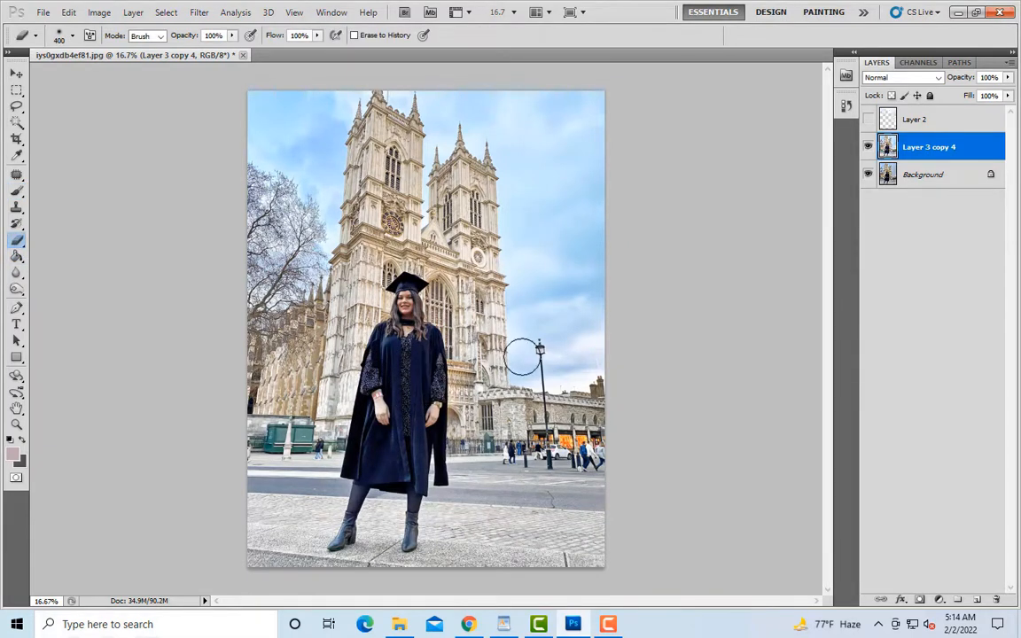
Step: Duplicate the Background layer and move the copy above Layer 3 copy 4
{"action": "left_click", "coordinate": [917, 176]}
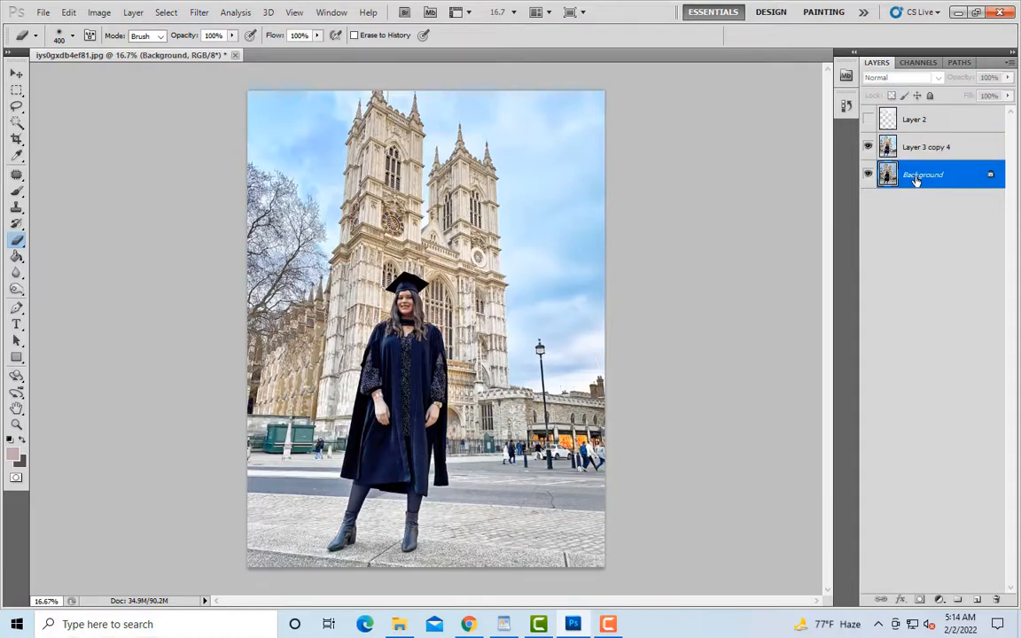
{"action": "key", "text": "ctrl+j"}
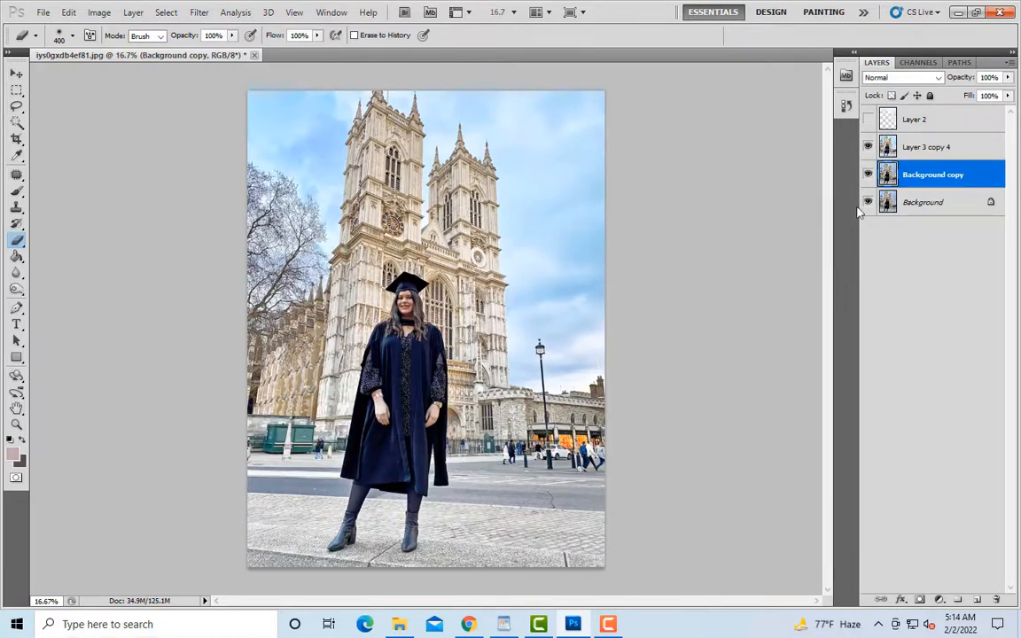
{"action": "left_click_drag", "start_coordinate": [910, 180], "coordinate": [909, 143]}
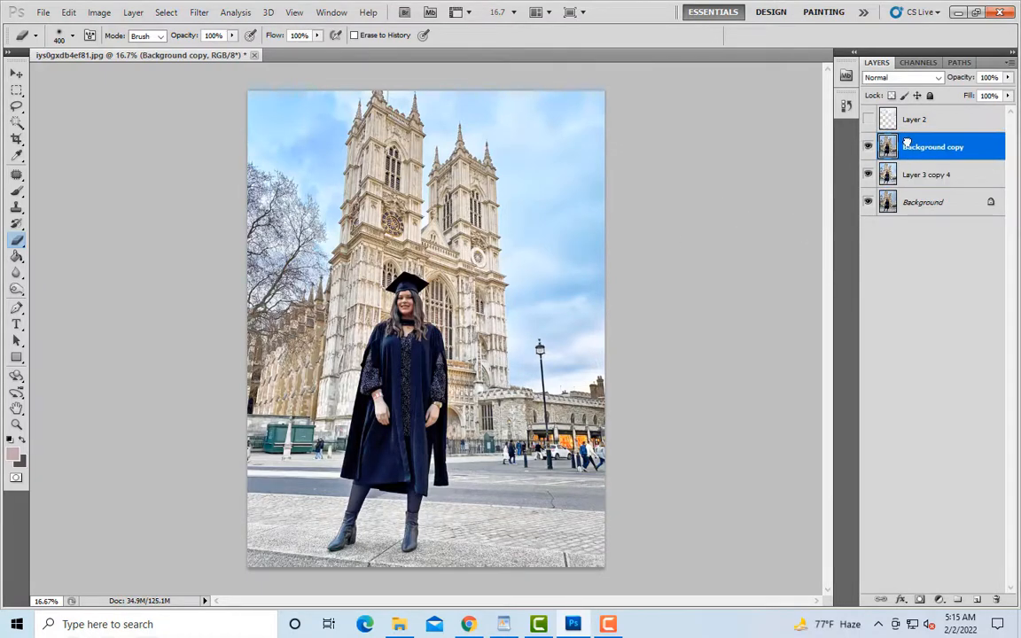
Step: Add a black layer mask to Background copy and paint white over the cathedral, woman and pavement with a soft brush
{"action": "left_click", "coordinate": [919, 600]}
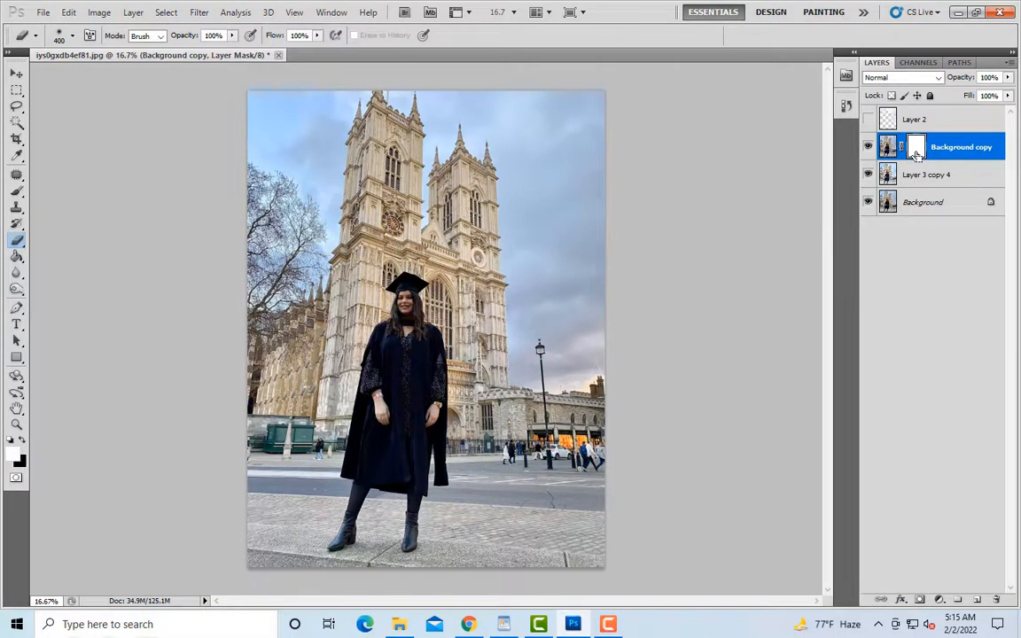
{"action": "key", "text": "ctrl+i"}
{"action": "key", "text": "b"}
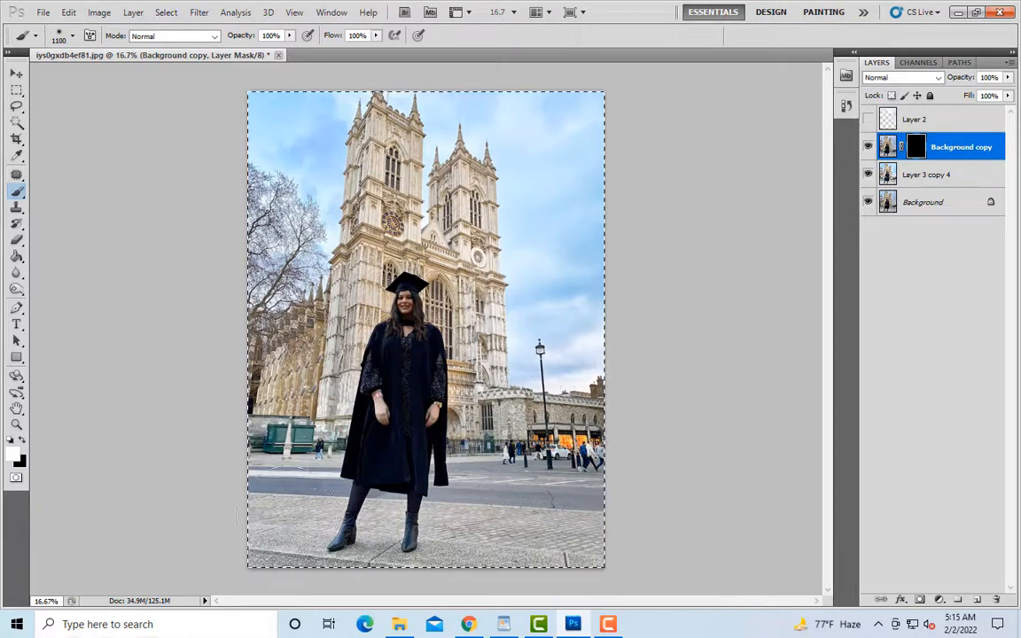
{"action": "key", "text": "p"}
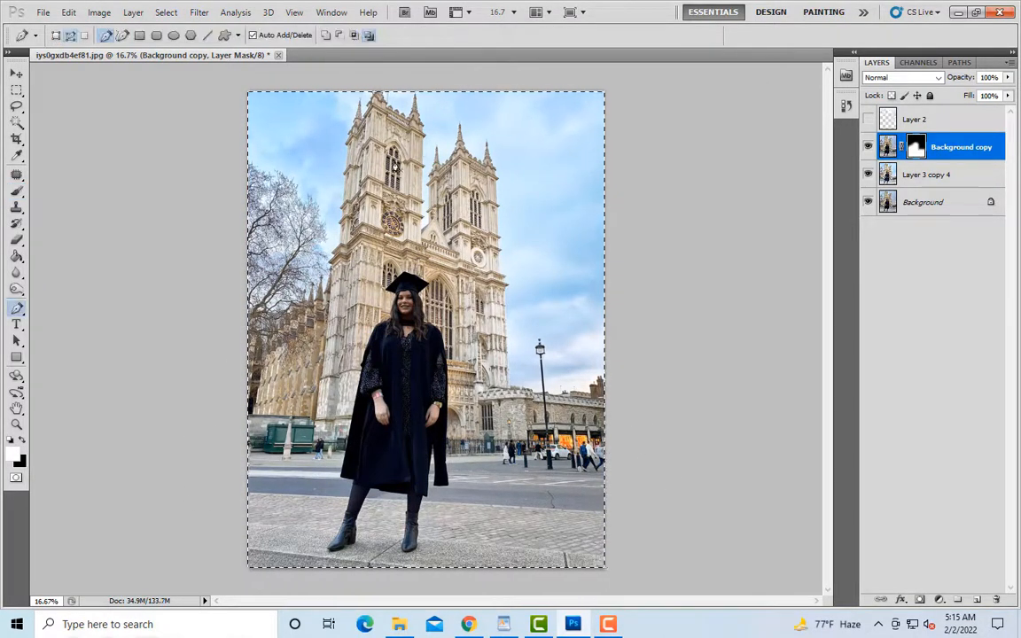
{"action": "left_click", "coordinate": [16, 190]}
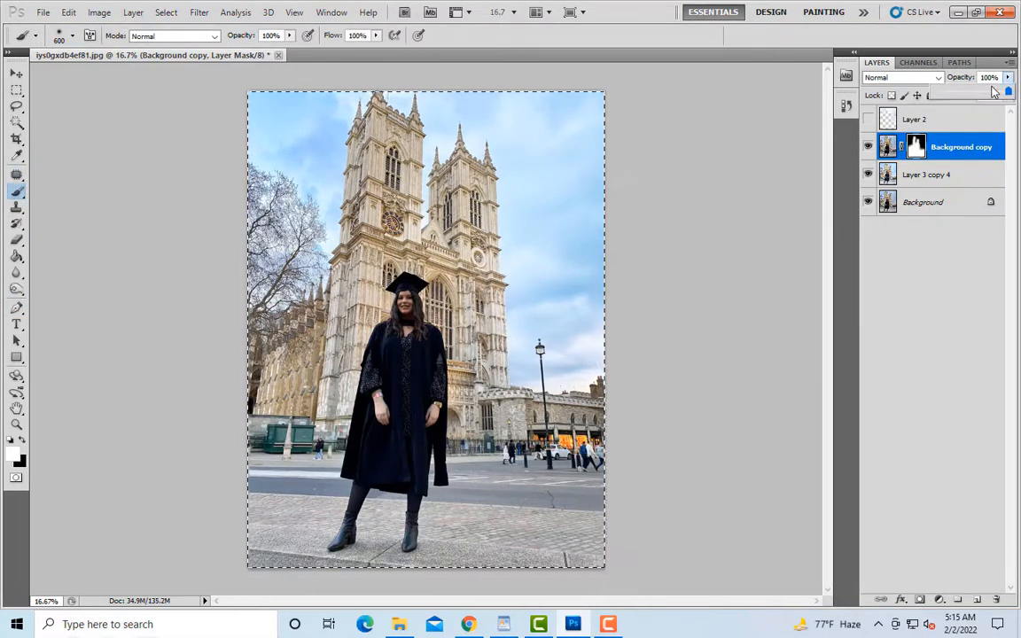
Step: Set the Background copy layer's opacity to 69% and compare the photo with that layer hidden and shown
{"action": "left_click_drag", "start_coordinate": [1007, 77], "coordinate": [987, 94]}
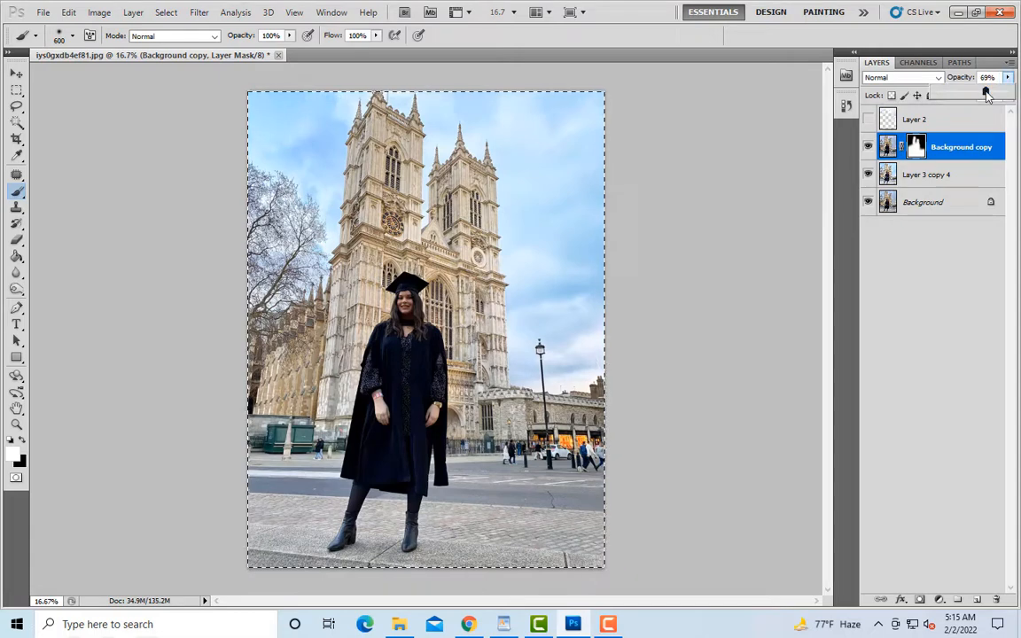
{"action": "left_click", "coordinate": [866, 148]}
{"action": "left_click", "coordinate": [867, 148]}
{"action": "left_click", "coordinate": [867, 149]}
{"action": "left_click", "coordinate": [867, 149]}
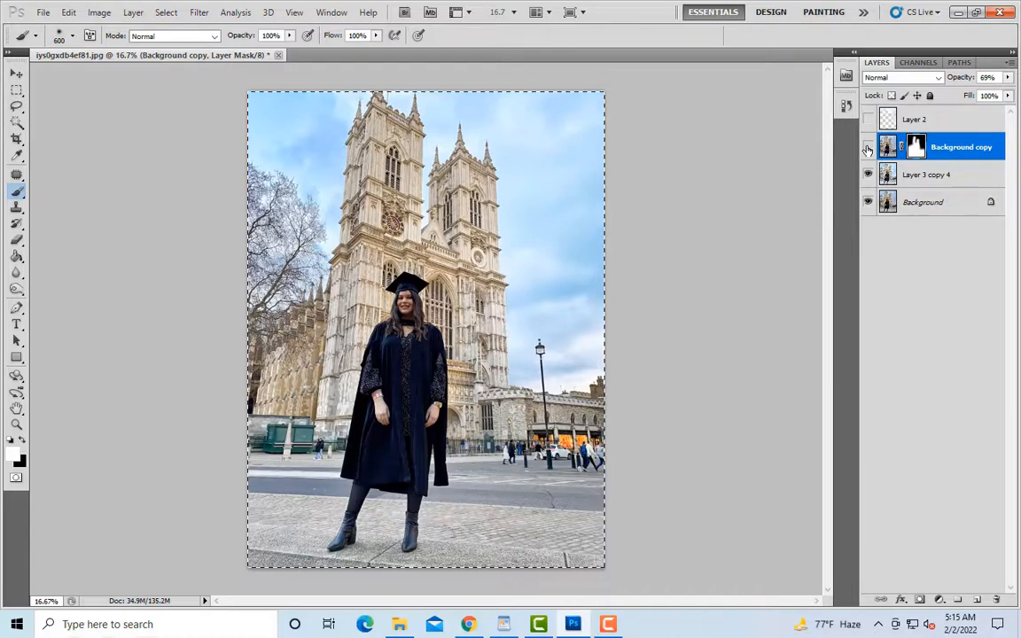
{"action": "left_click", "coordinate": [867, 148]}
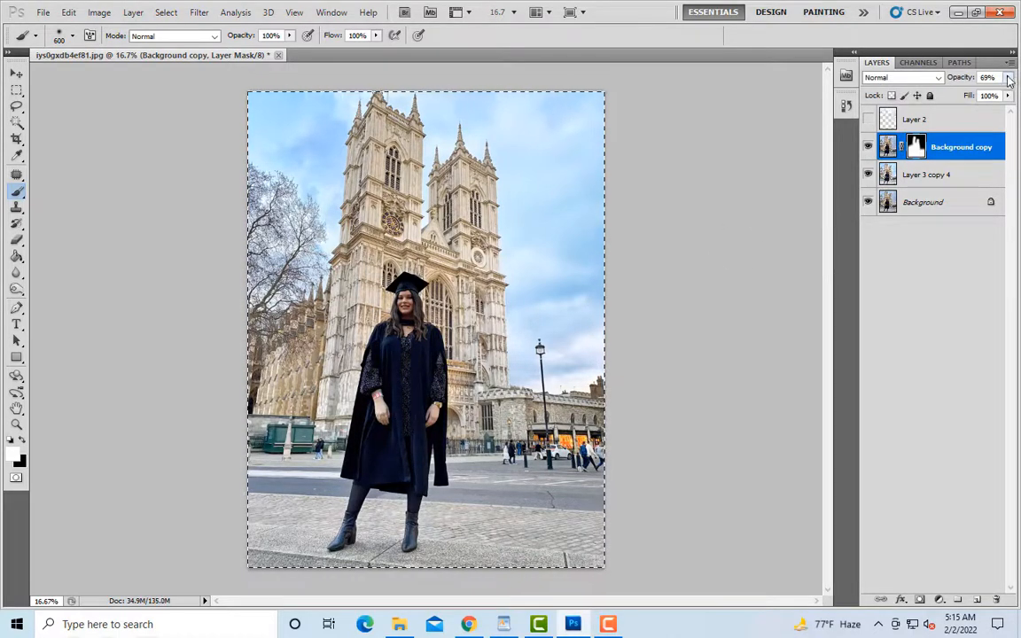
Step: Refine the Background copy mask at 100% layer opacity with white painting, and set the layer's opacity to 70%
{"action": "left_click_drag", "start_coordinate": [1009, 80], "coordinate": [1020, 84]}
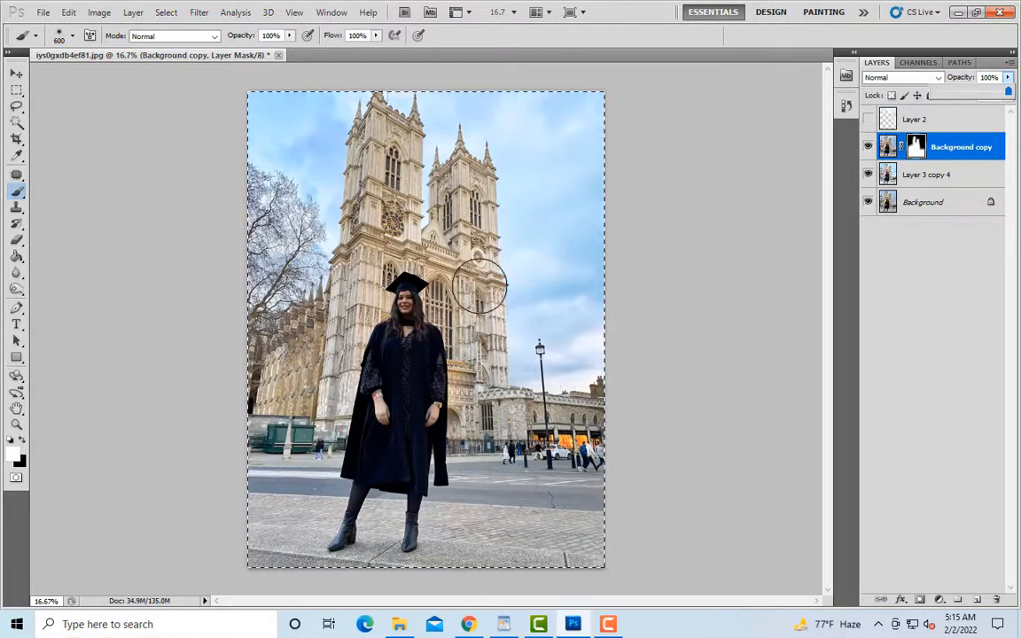
{"action": "key", "text": "ctrl+a"}
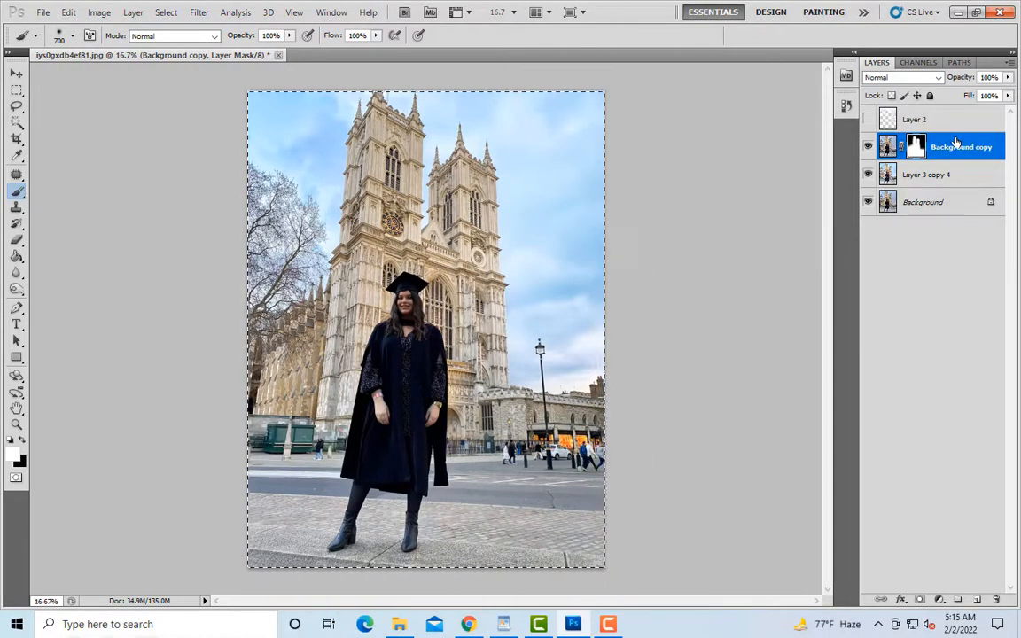
{"action": "left_click", "coordinate": [1007, 78]}
{"action": "left_click_drag", "start_coordinate": [1005, 95], "coordinate": [980, 118]}
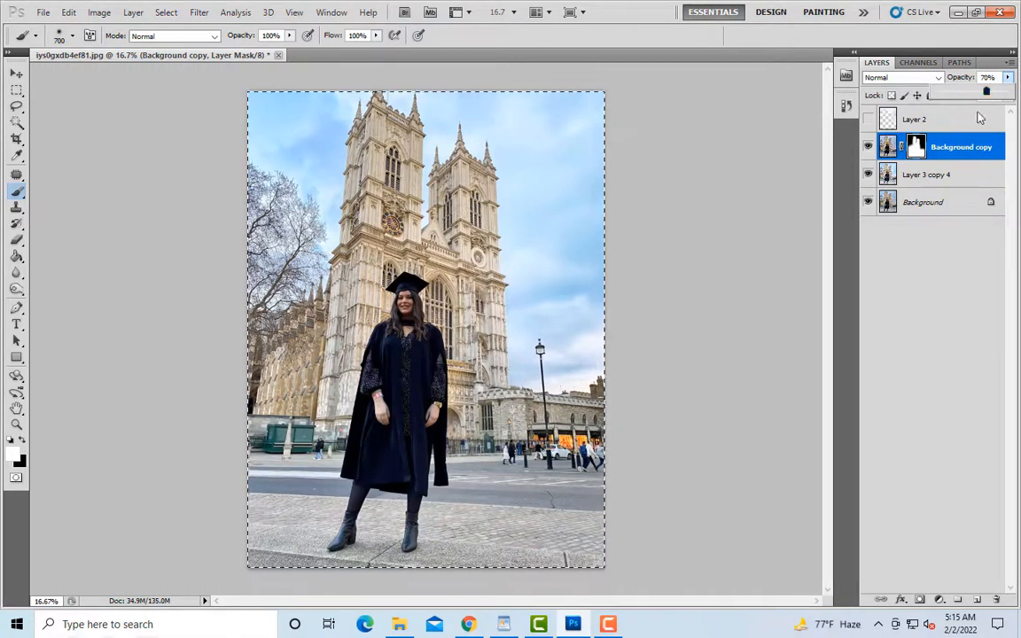
Step: Compare the woman and cathedral with the masked Background copy layer hidden and shown
{"action": "left_click", "coordinate": [869, 147]}
{"action": "left_click", "coordinate": [868, 147]}
{"action": "left_click", "coordinate": [868, 148]}
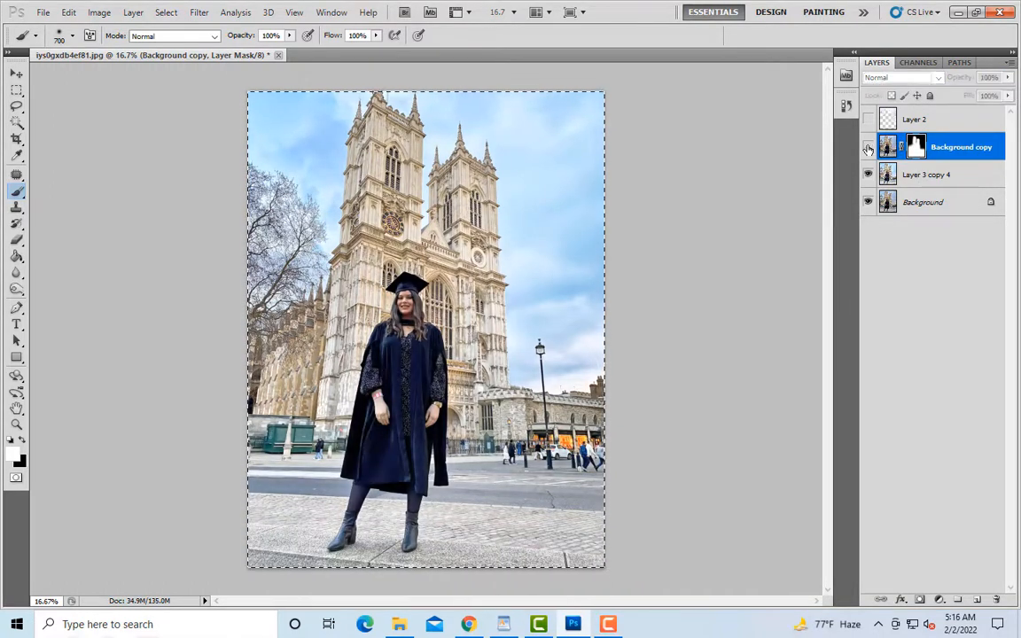
{"action": "left_click", "coordinate": [868, 148]}
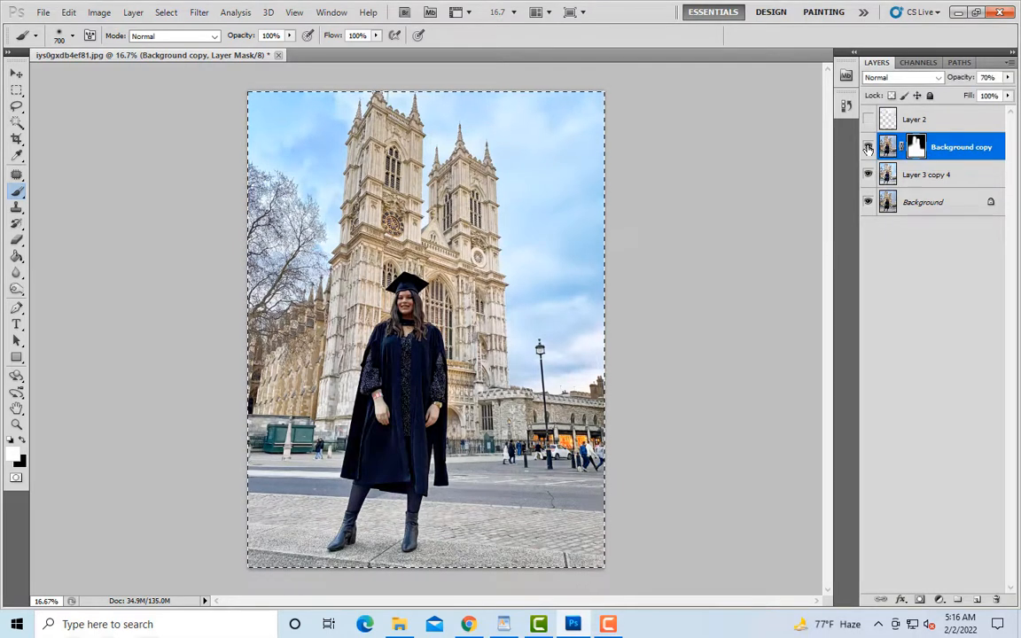
Step: Merge the masked Background copy with Layer 3 copy 4 and clear the selection
{"action": "left_click", "coordinate": [944, 174], "text": "ctrl"}
{"action": "right_click", "coordinate": [944, 174]}
{"action": "left_click", "coordinate": [915, 469]}
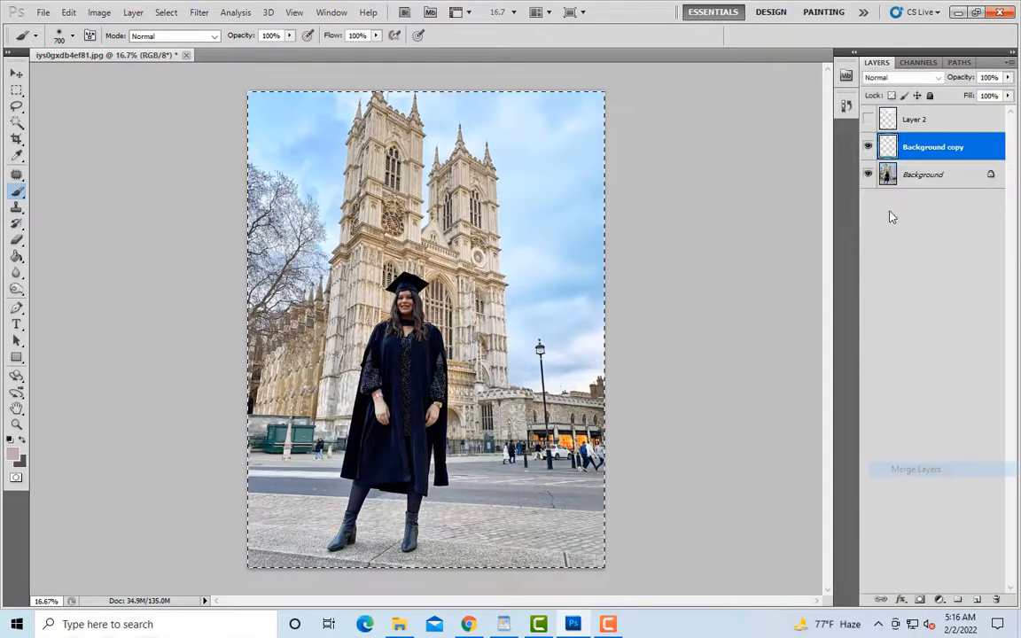
{"action": "left_click", "coordinate": [17, 91]}
Step: Save the retouched photo as iys0gxdb4ef81-1 in Photoshop PSD format
{"action": "left_click", "coordinate": [43, 12]}
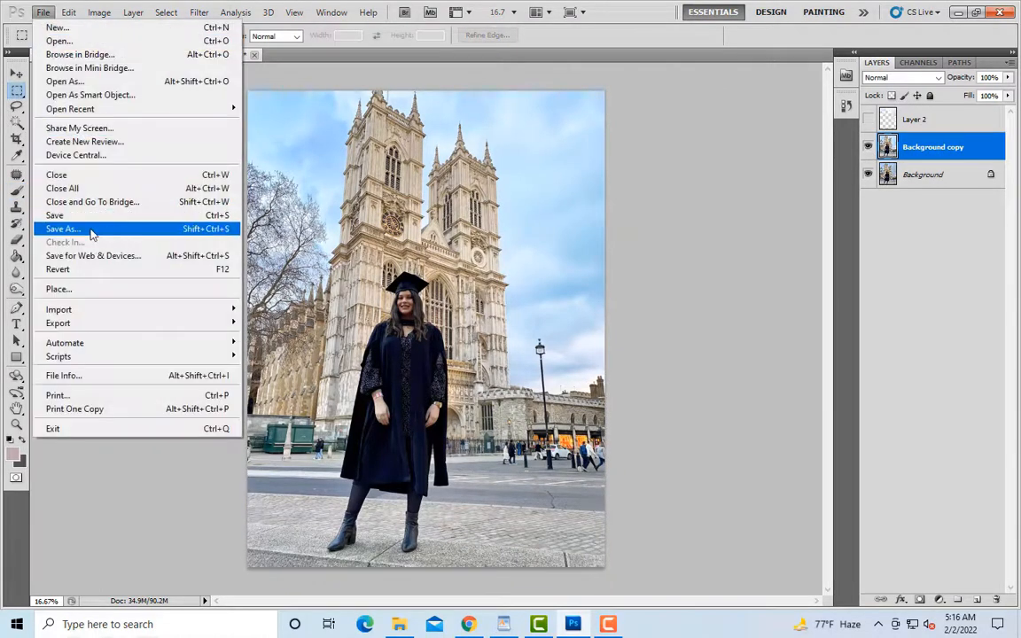
{"action": "left_click", "coordinate": [92, 232]}
{"action": "left_click", "coordinate": [543, 311]}
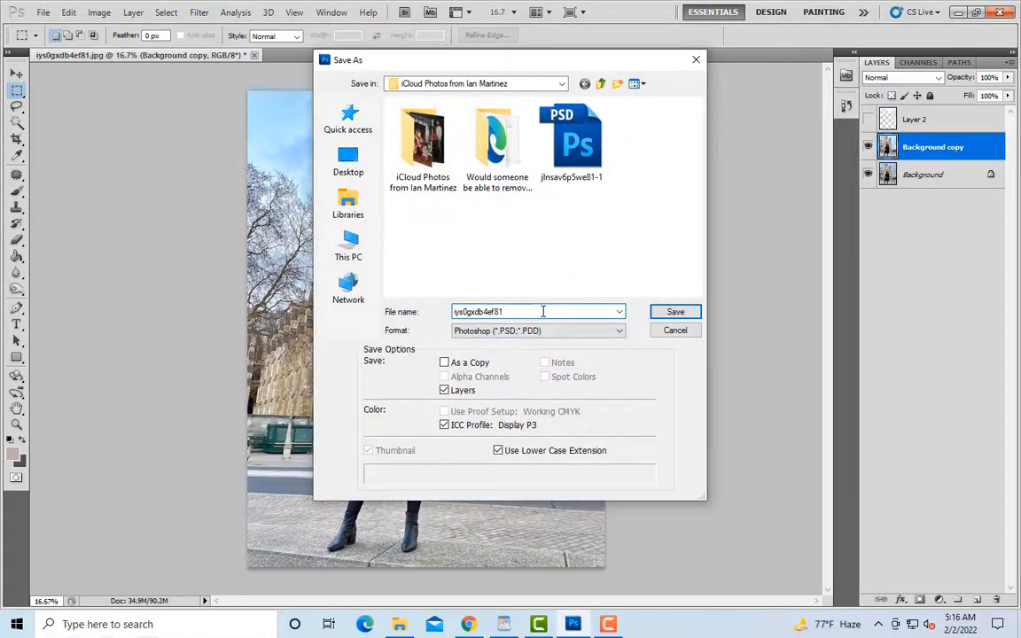
{"action": "left_click", "coordinate": [618, 331]}
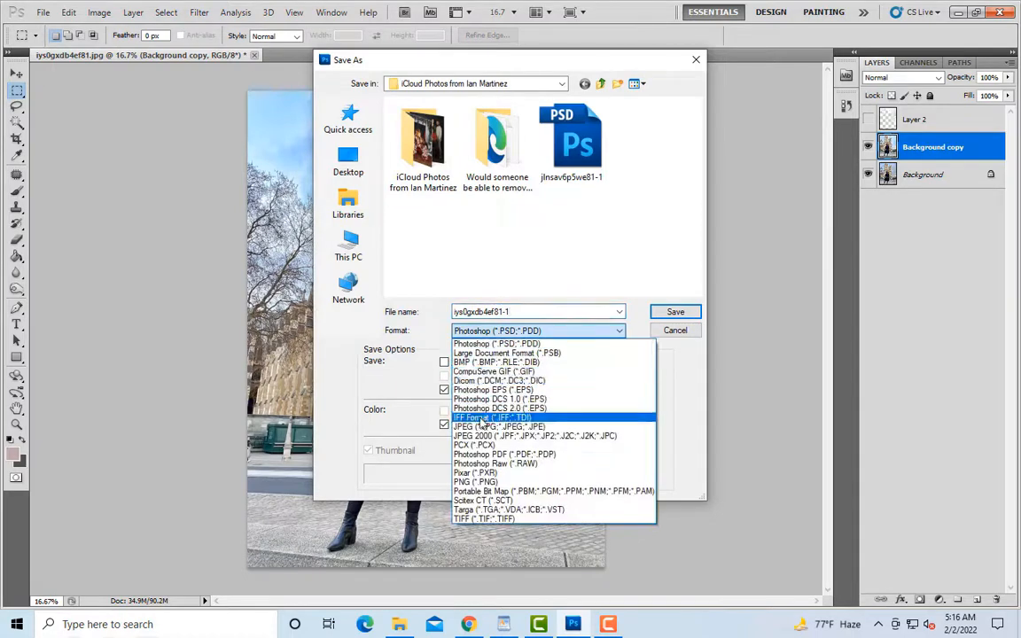
{"action": "left_click", "coordinate": [678, 311]}
{"action": "left_click", "coordinate": [679, 311]}
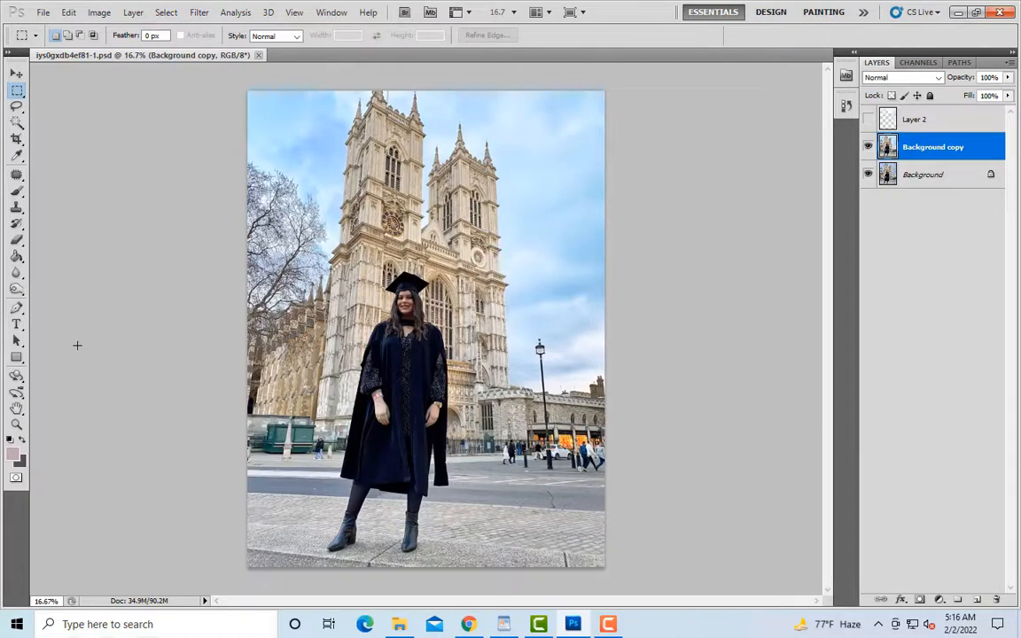
Step: Compare the original and retouched photo by toggling the visibility of the merged Background copy layer
{"action": "left_click", "coordinate": [868, 147]}
{"action": "left_click", "coordinate": [867, 147]}
{"action": "left_click", "coordinate": [868, 147]}
{"action": "left_click", "coordinate": [867, 147]}
{"action": "left_click", "coordinate": [868, 147]}
{"action": "left_click", "coordinate": [868, 147]}
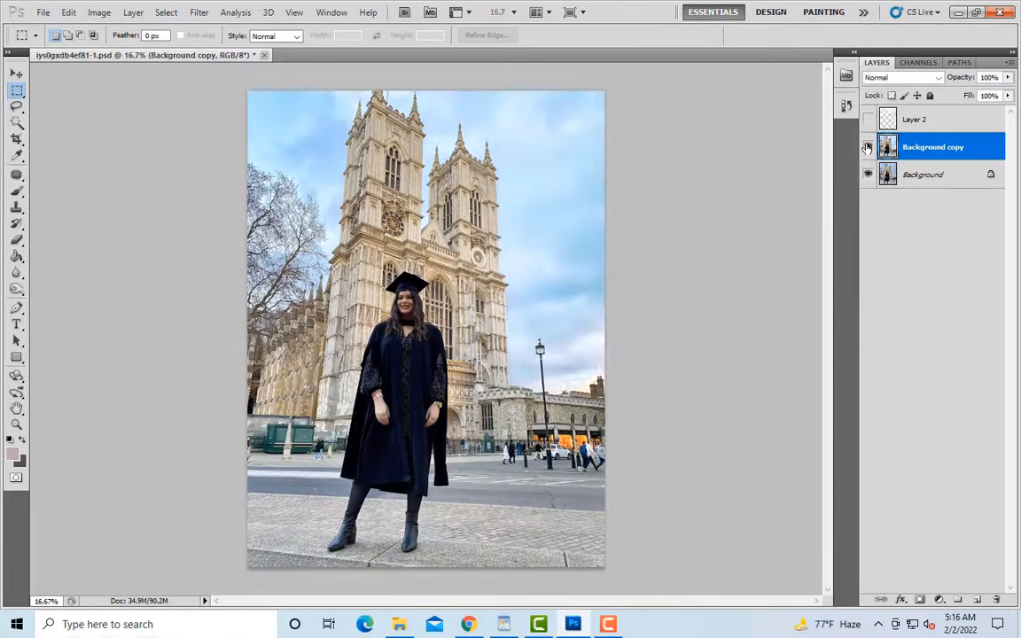